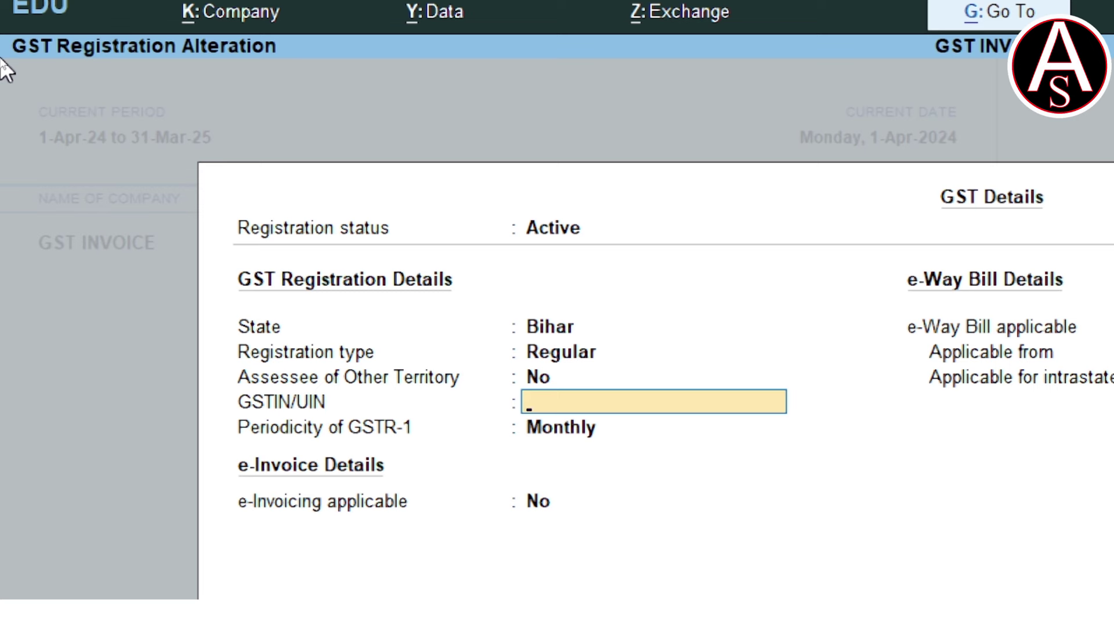
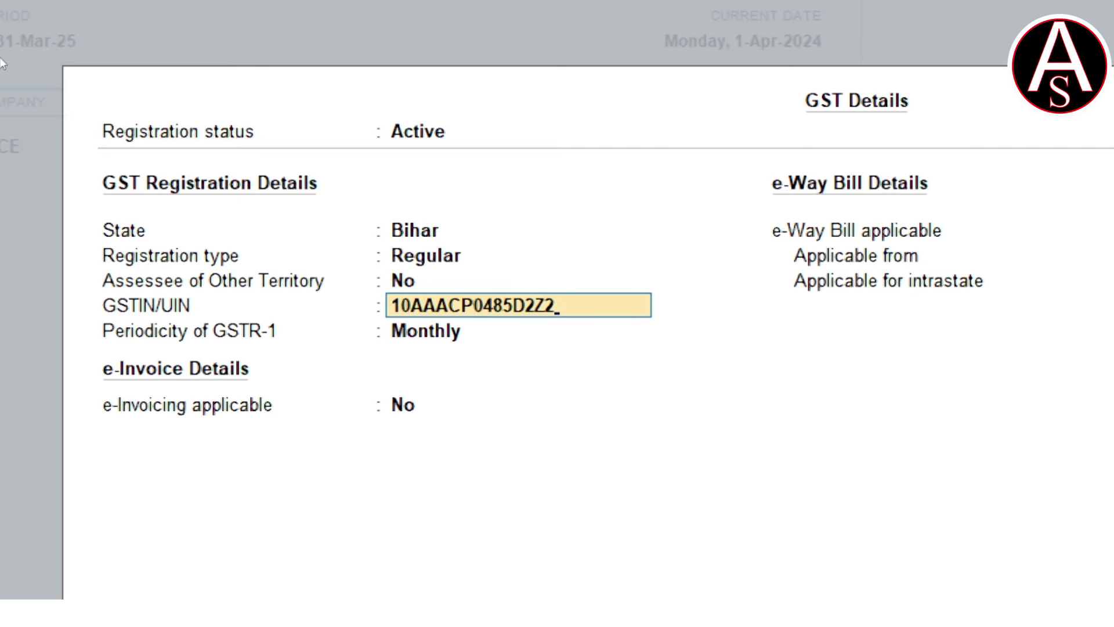
Confirm the company GSTIN, accept the GST details and save the company alteration.
key(Return)
key(ctrl+a)
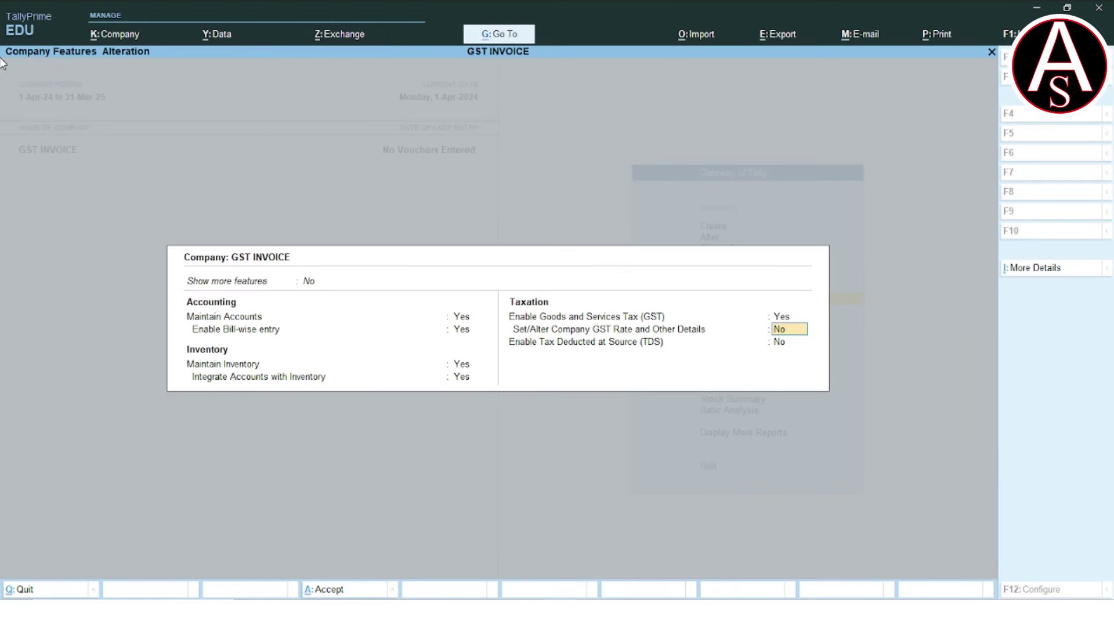
key(Return)
key(Return)
key(Return)
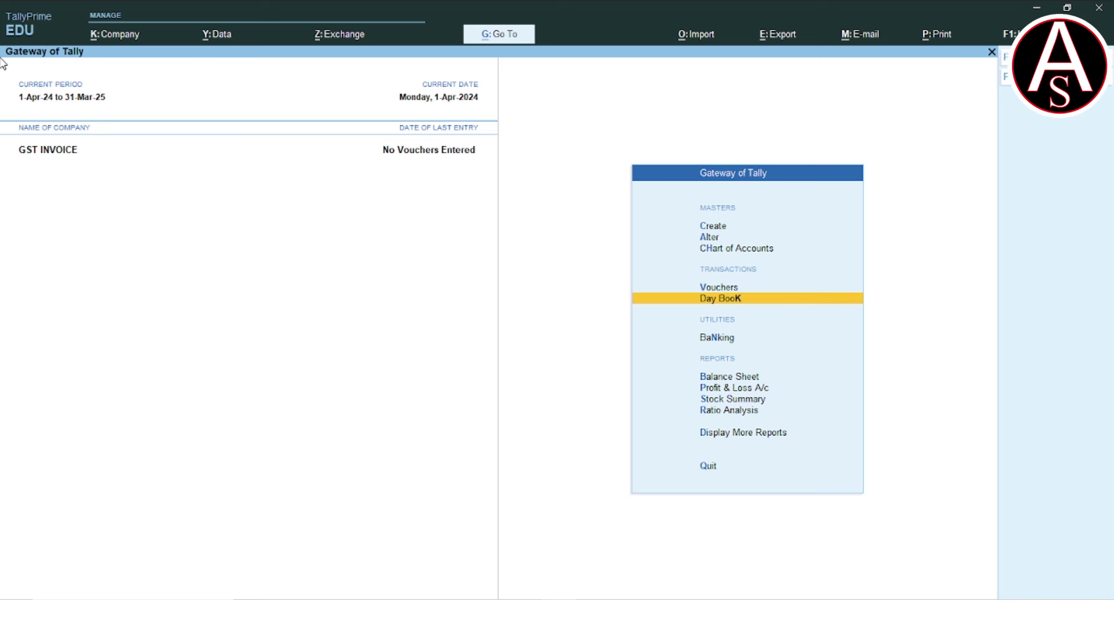
Open a new Purchase voucher from the Gateway's voucher entry.
key(Up)
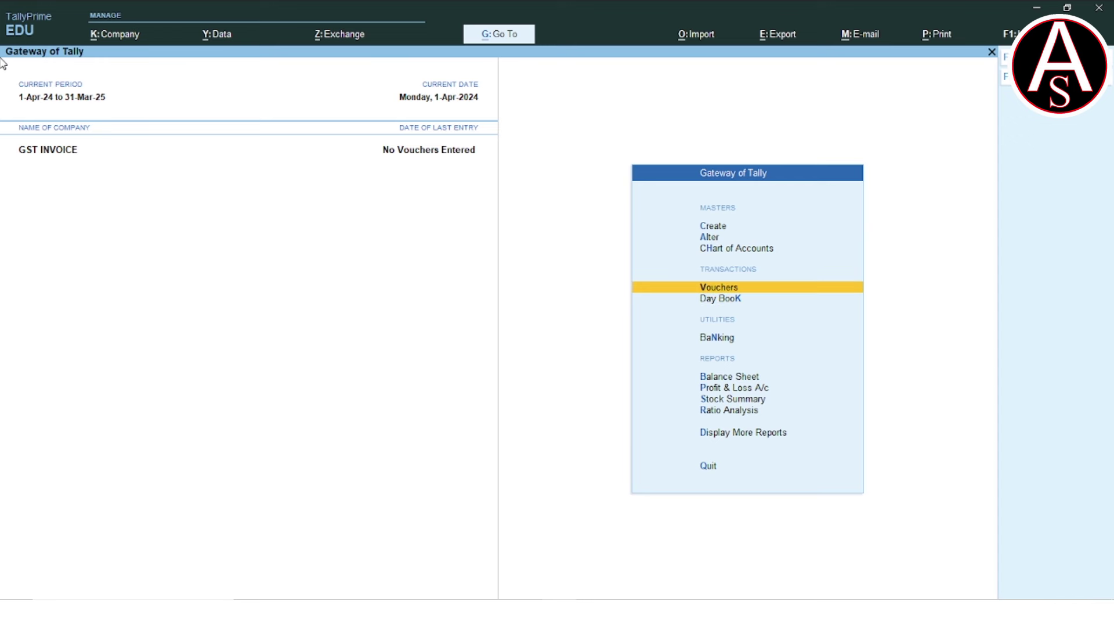
key(Return)
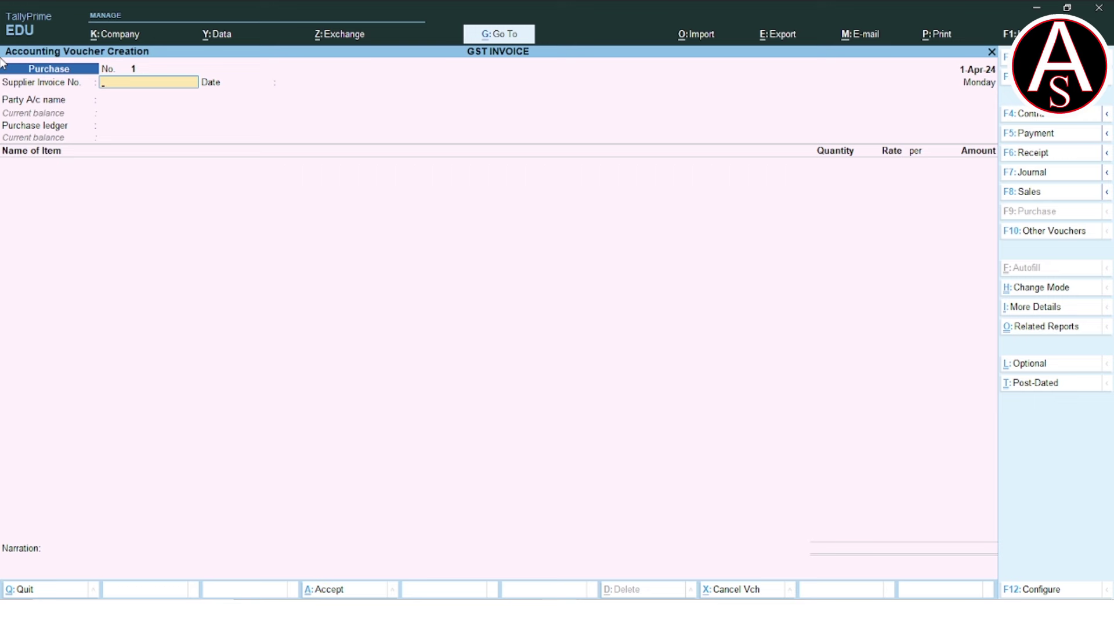
key(alt+Tab)
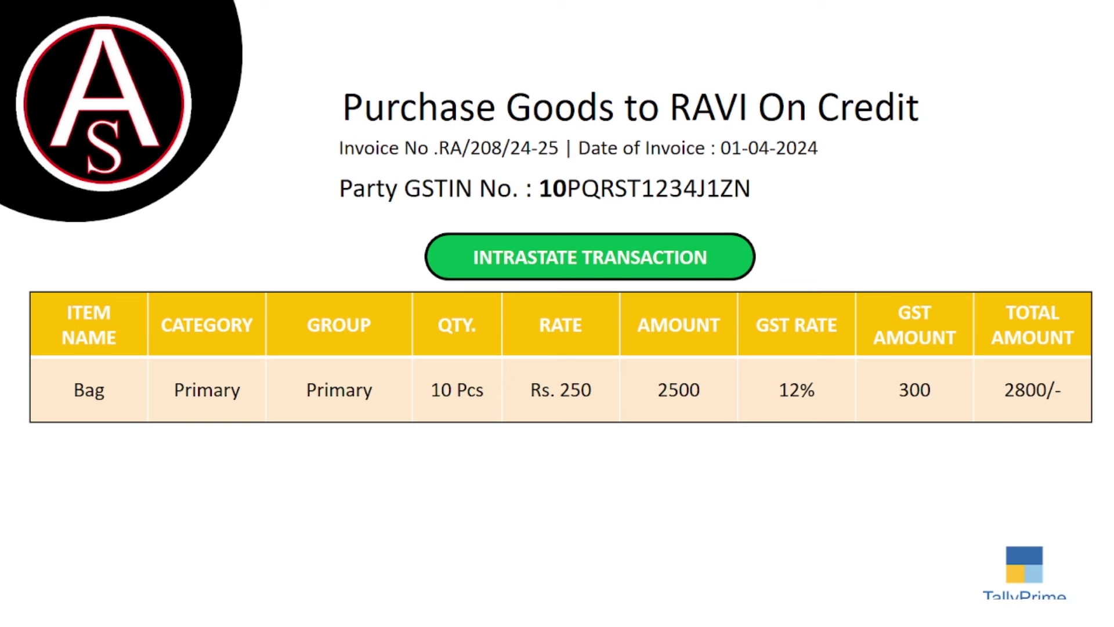
key(alt+Tab)
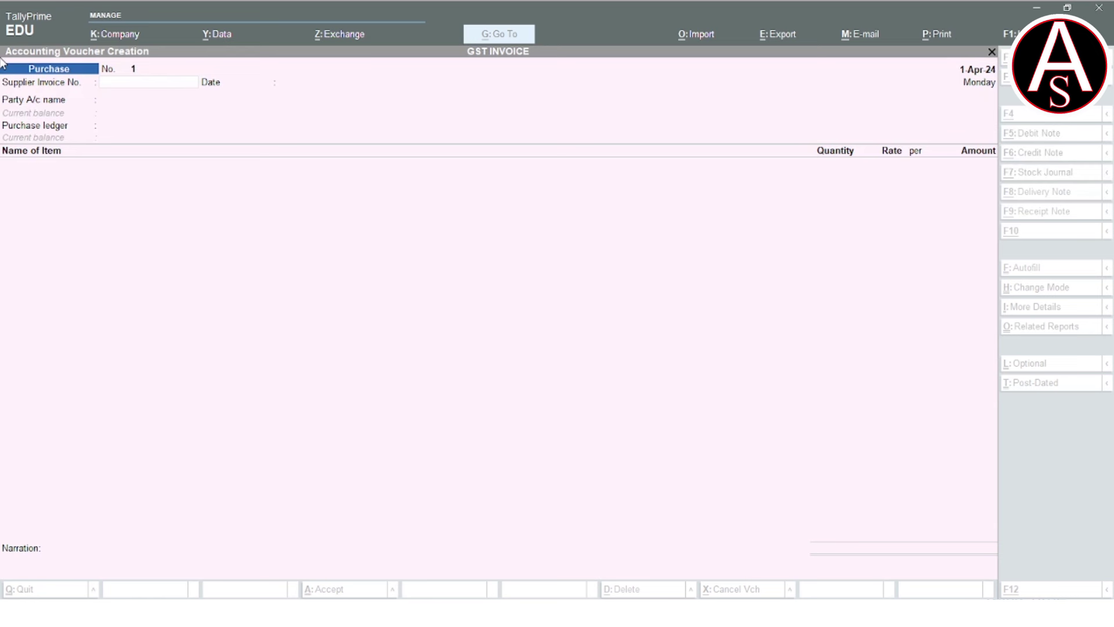
Enter the supplier invoice number dated 1-Apr-24 and begin creating a new party ledger.
text(RA/208/24-25)
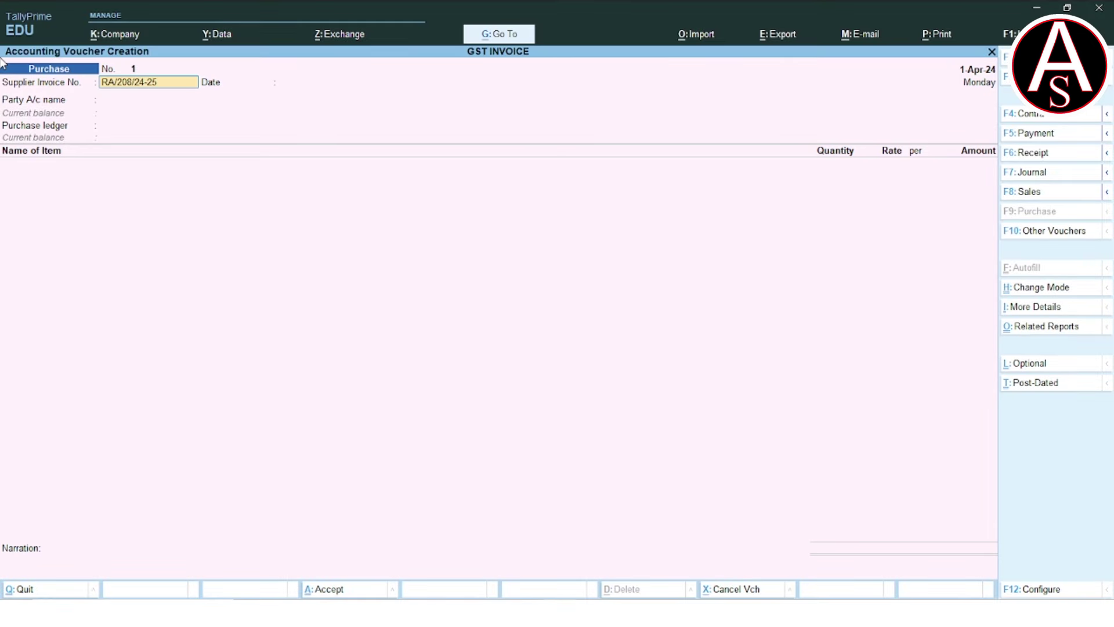
key(Return)
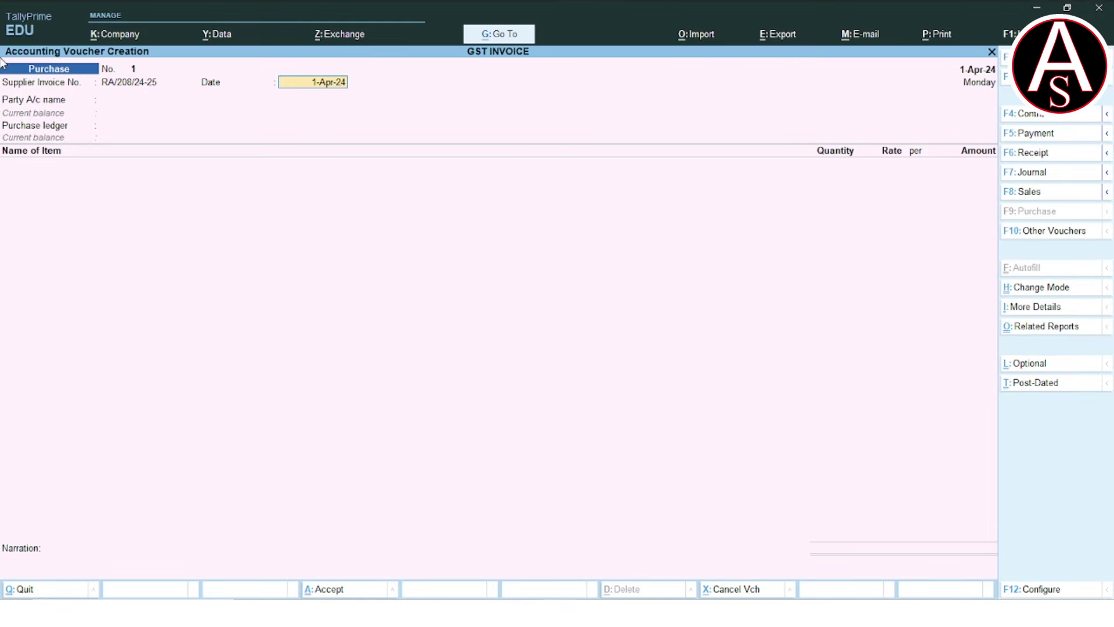
key(Return)
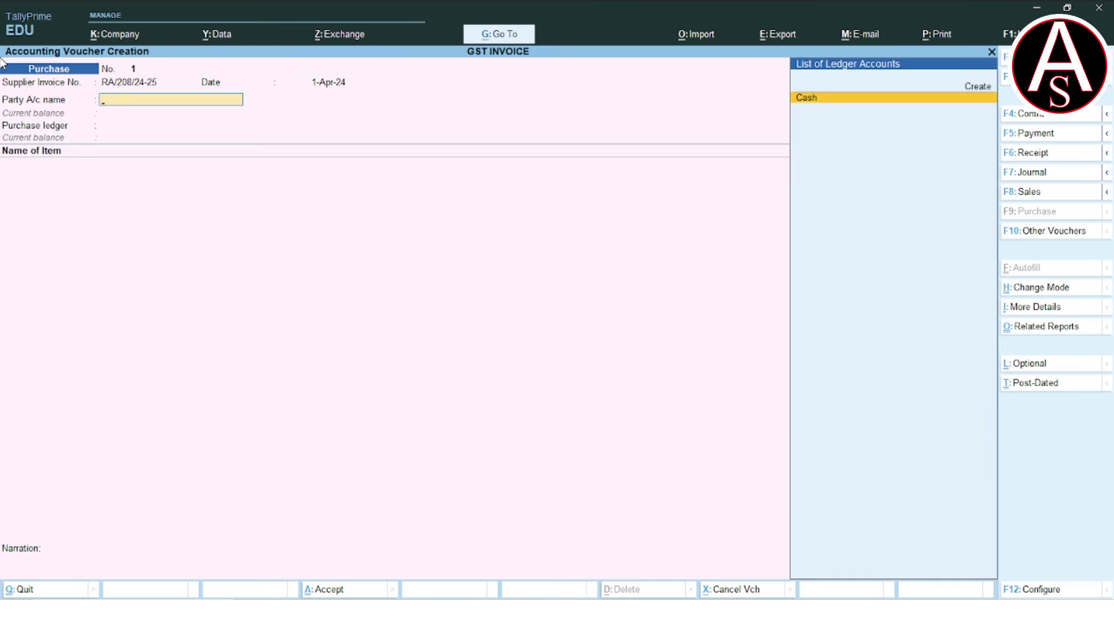
key(alt+Tab)
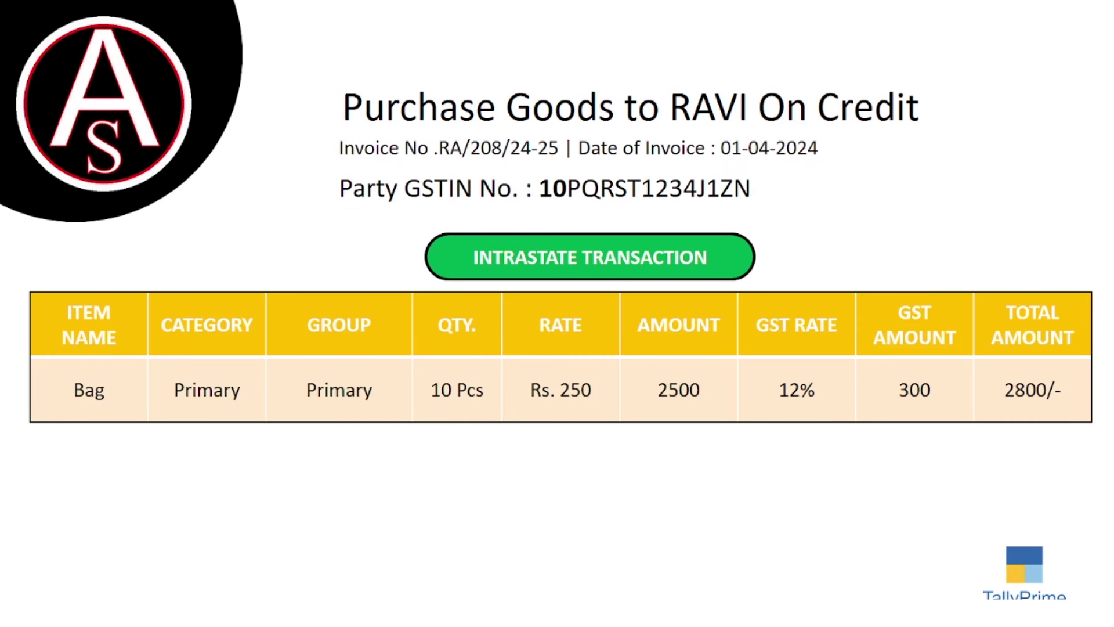
key(alt+Tab)
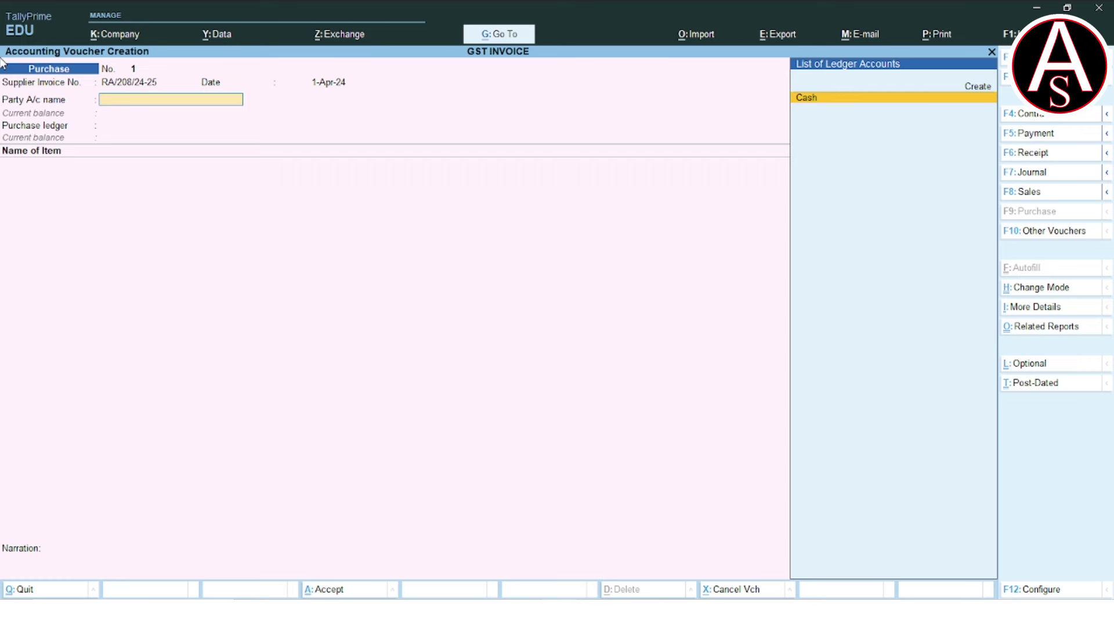
key(alt+c)
Name the new party ledger with the supplier's name and place it under Sundry Creditors.
text(RAVI)
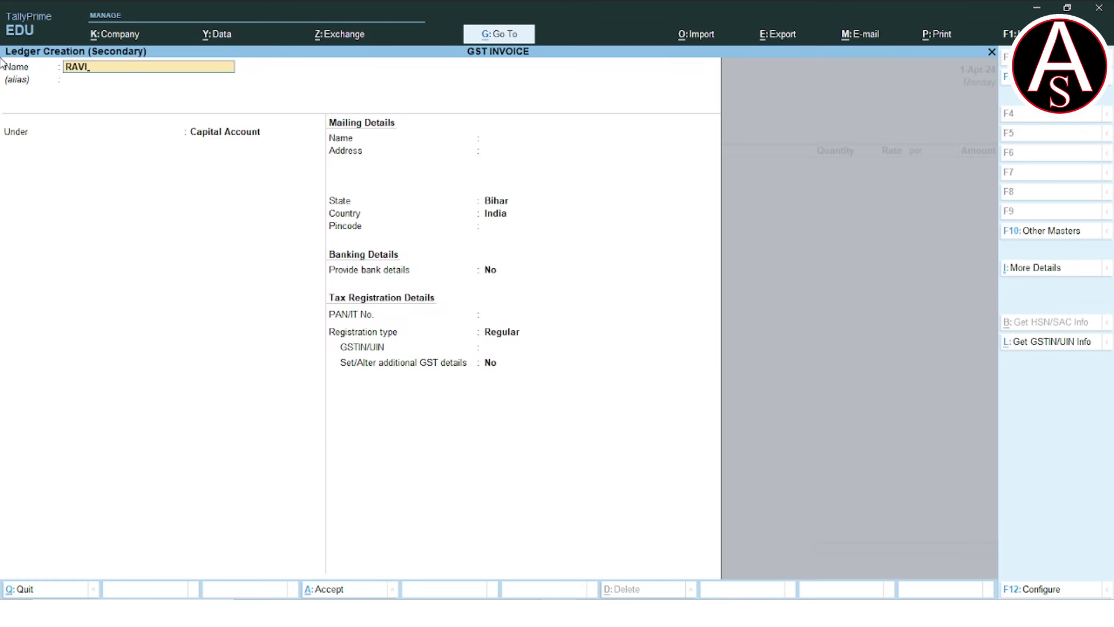
key(Return)
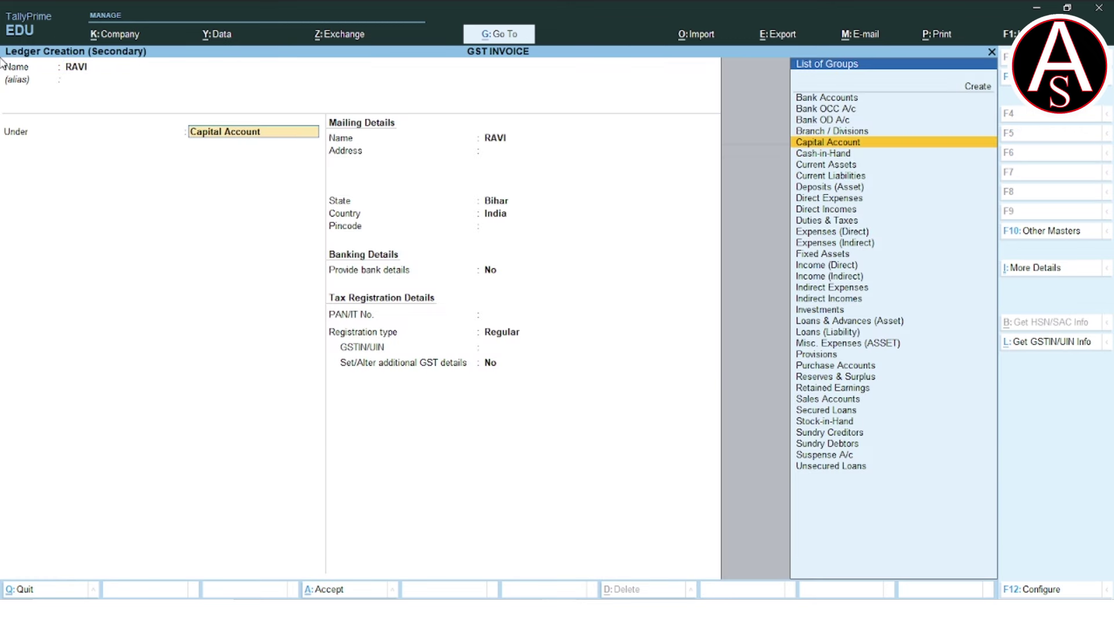
text(SU)
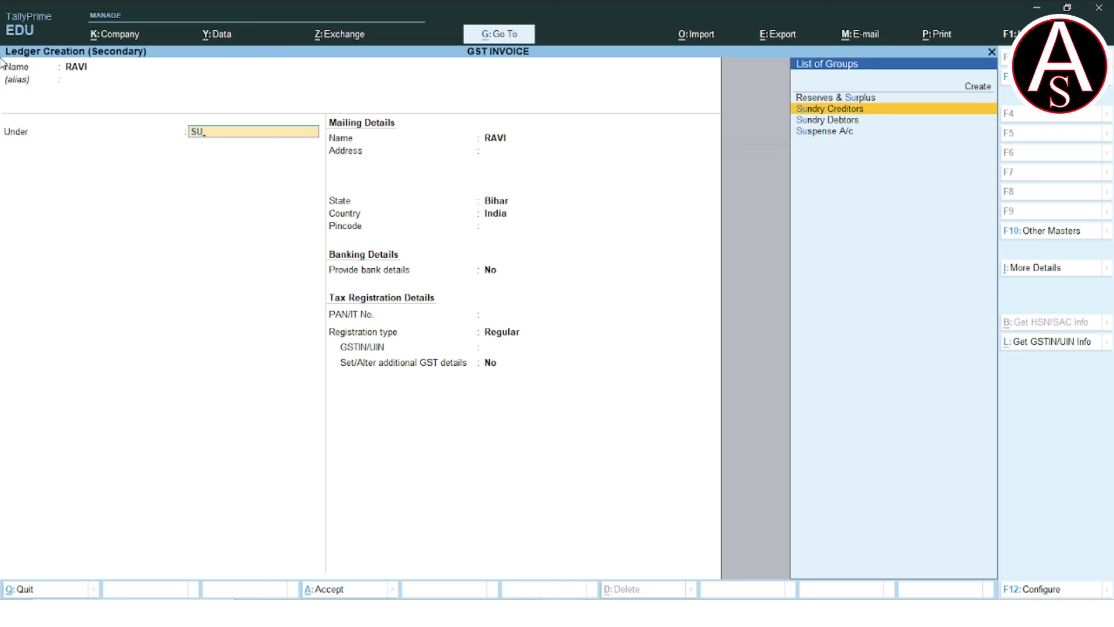
key(Return)
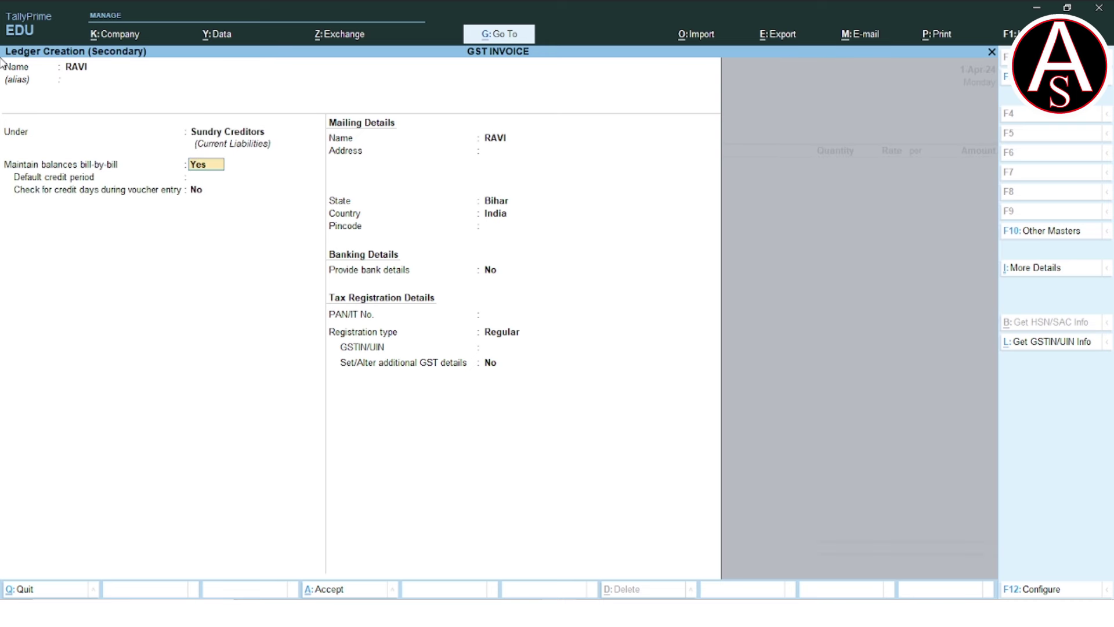
key(Return)
key(Return)
key(Return)
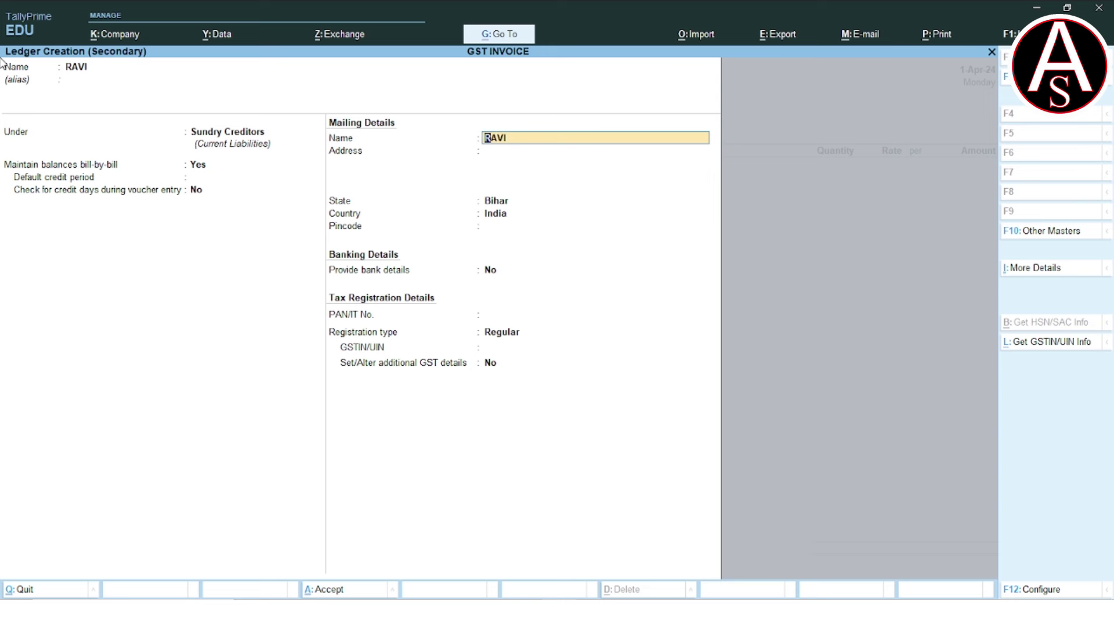
key(Return)
key(Return)
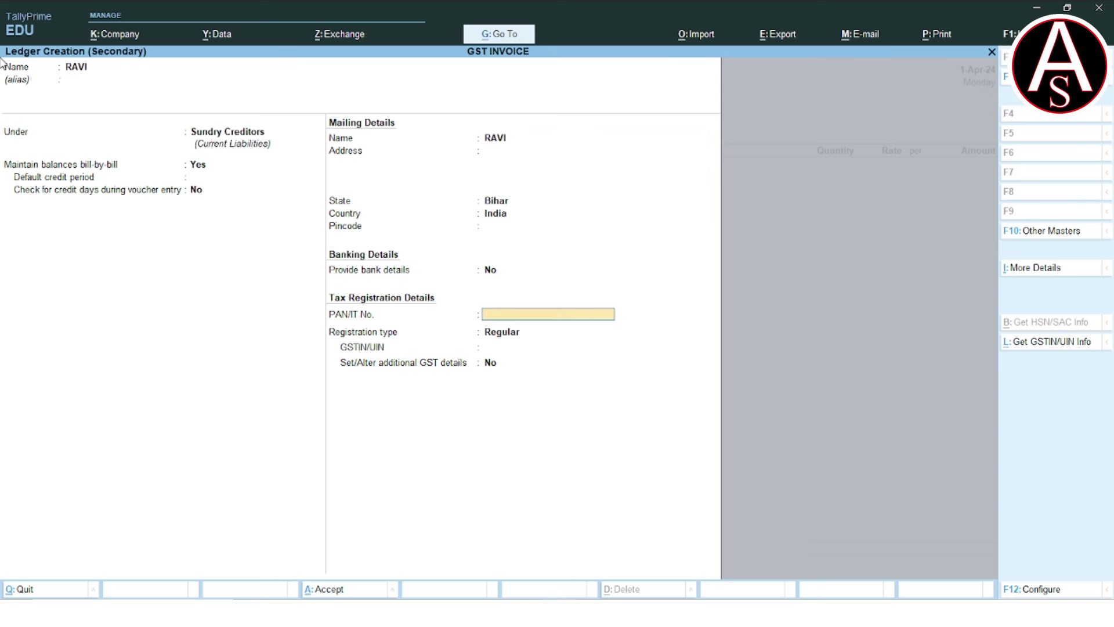
Enter the supplier's PAN and Regular GSTIN, save the ledger and accept receipt and party details.
key(alt+Tab)
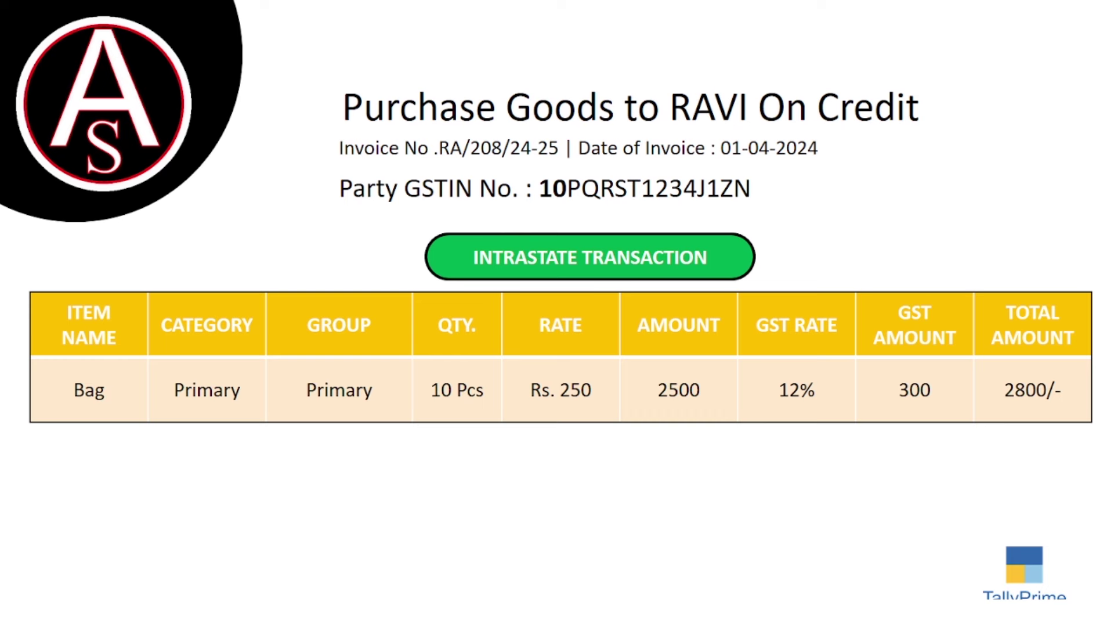
key(alt+Tab)
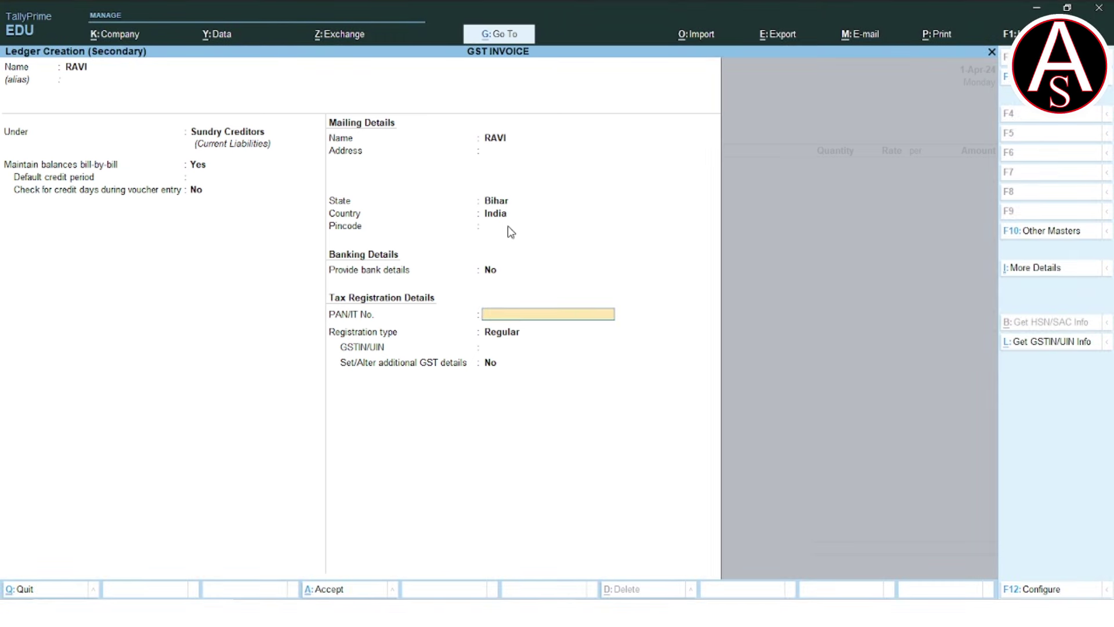
text(PQRST1234J)
key(Return)
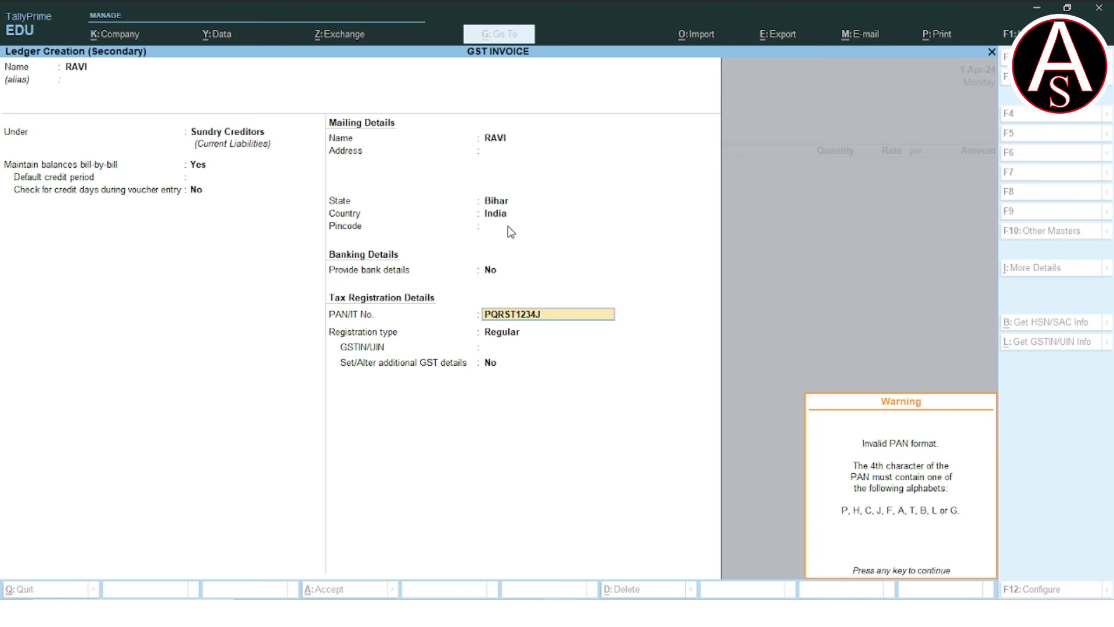
key(Return)
key(Return)
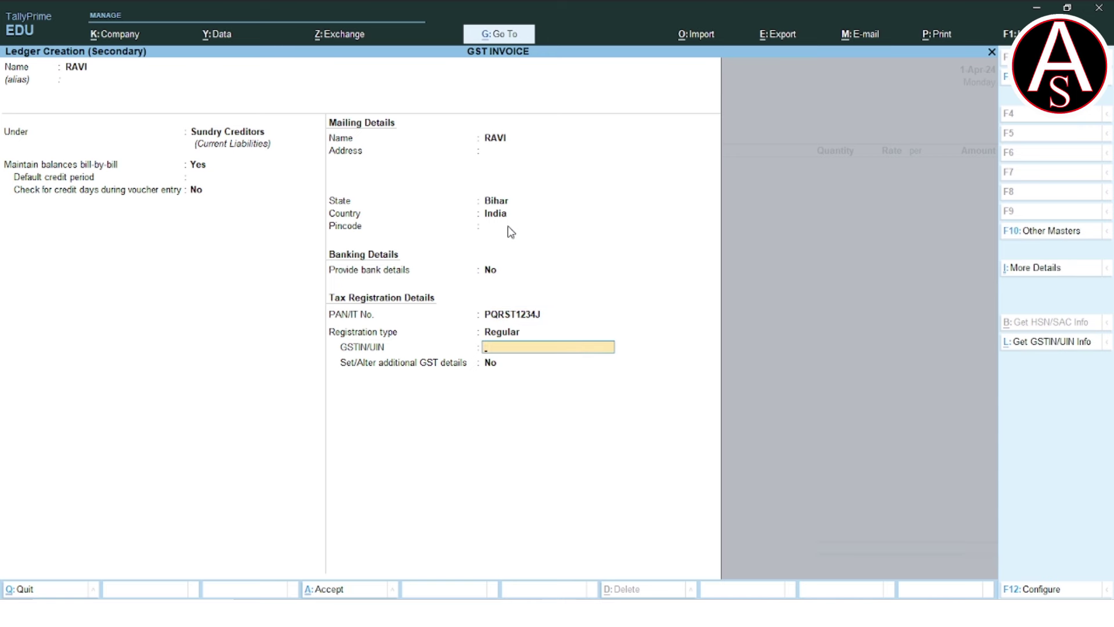
text(10PQRST1234J1ZN)
key(Return)
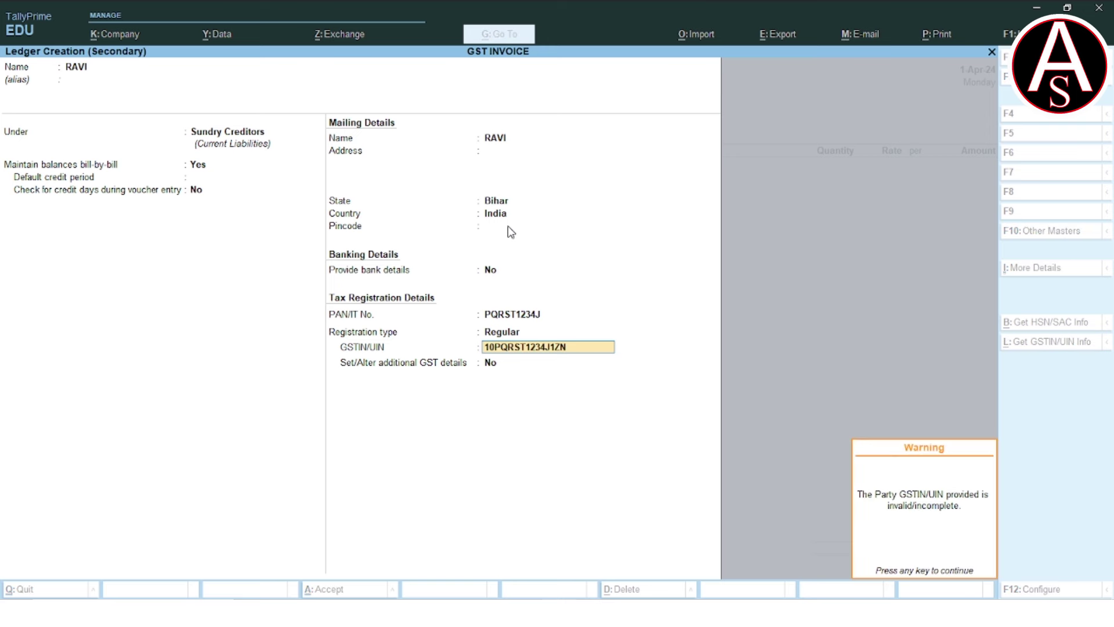
key(Return)
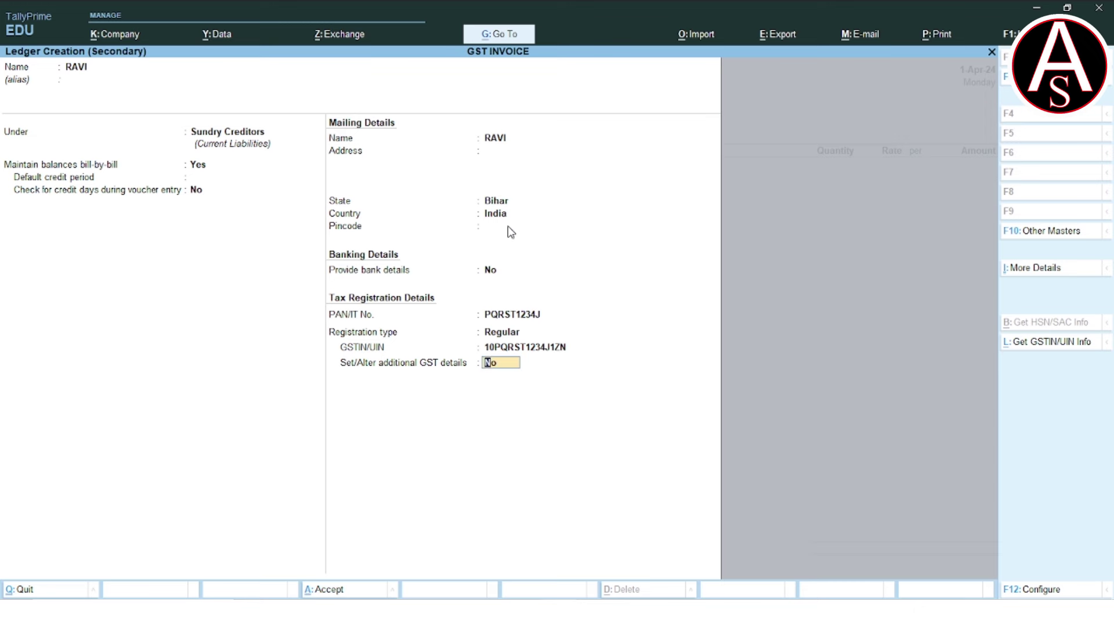
key(Return)
key(Return)
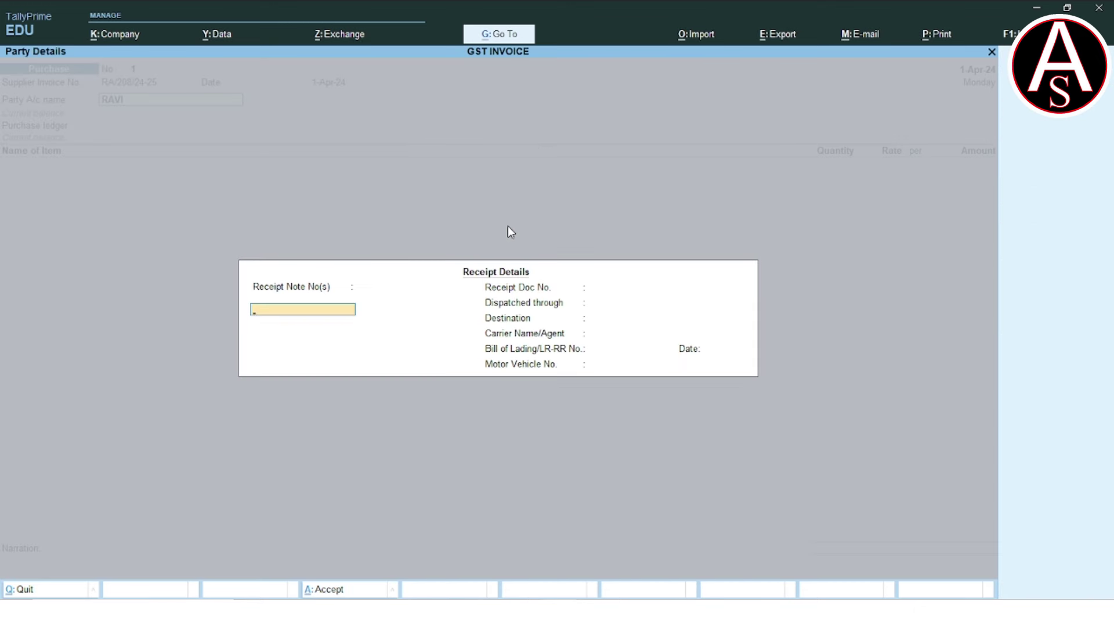
key(ctrl+a)
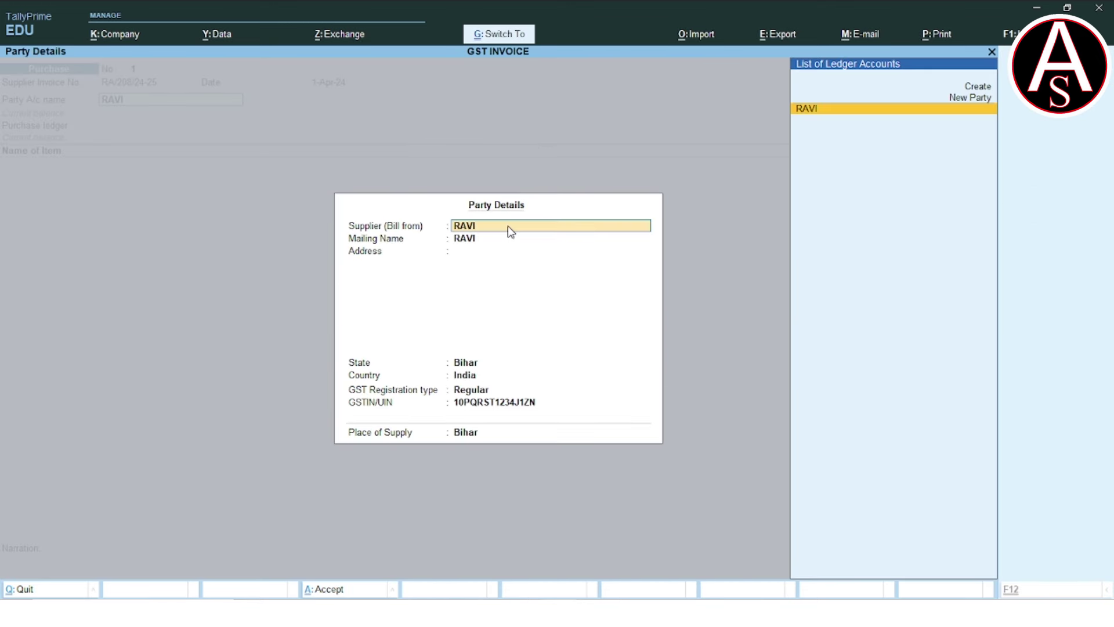
key(ctrl+a)
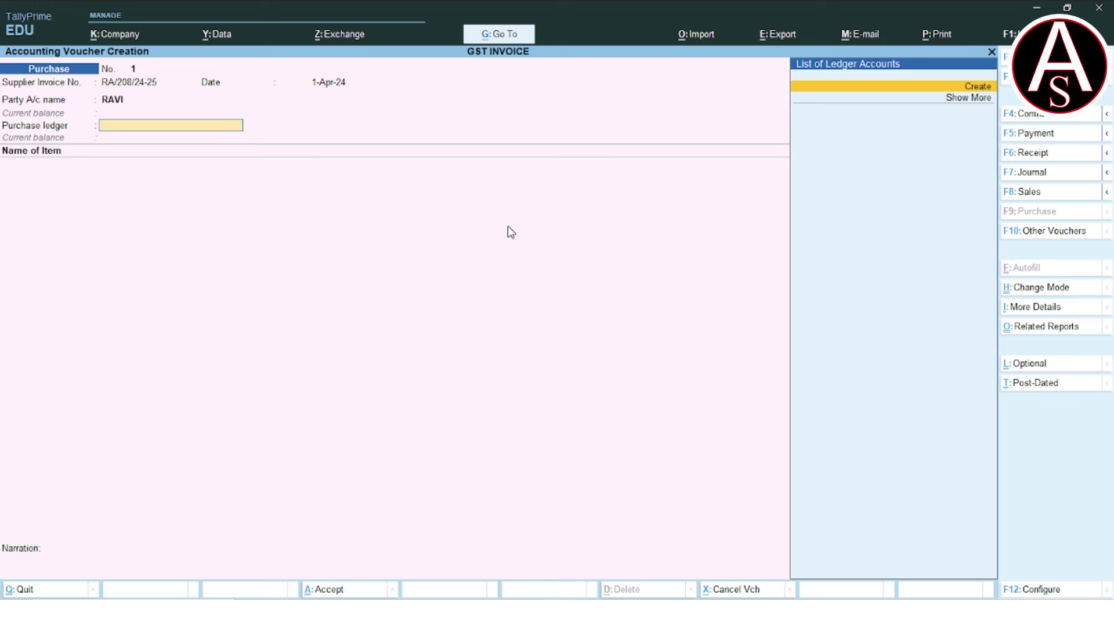
Create a ledger named PURCHASE A/C under Purchase Accounts.
key(alt+c)
text(PURCHASE A/C)
key(Return)
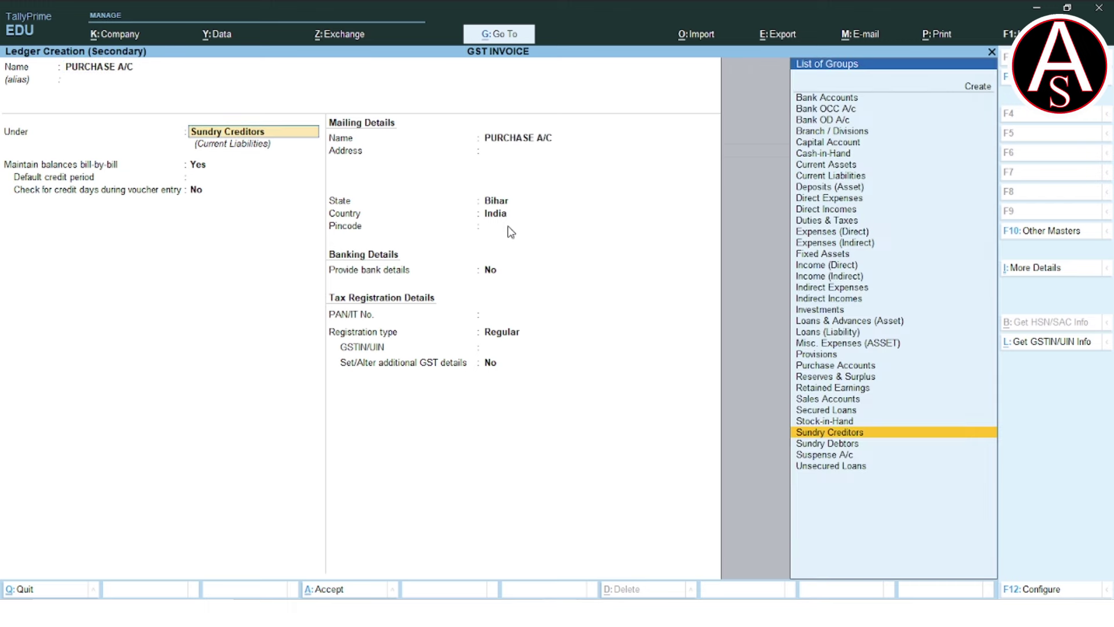
text(PU)
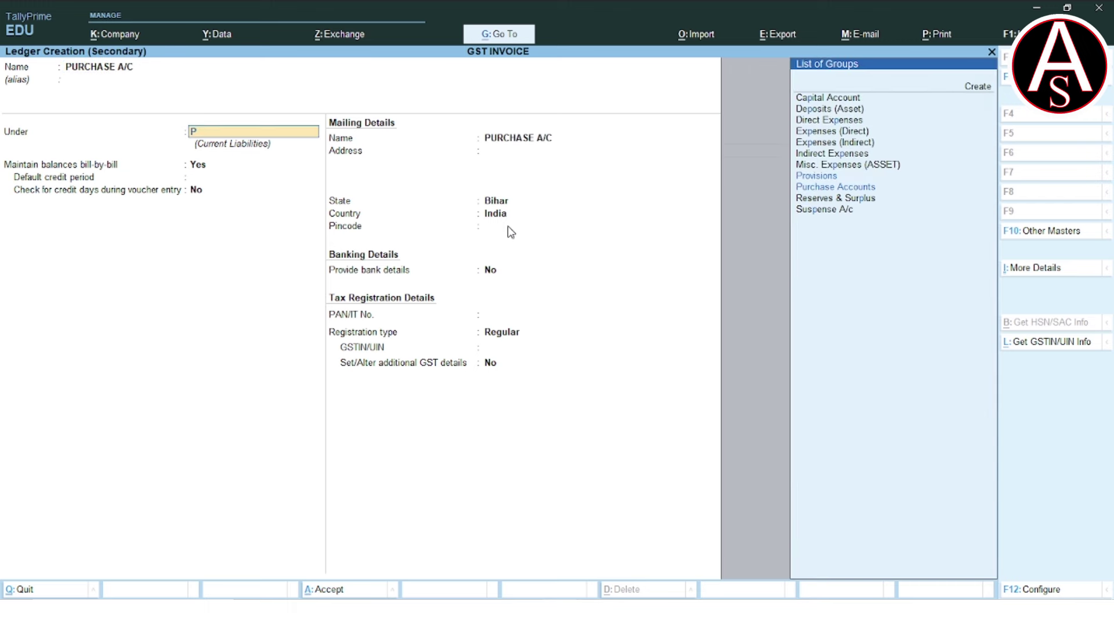
key(Return)
key(Return)
key(Return)
key(Return)
key(Return)
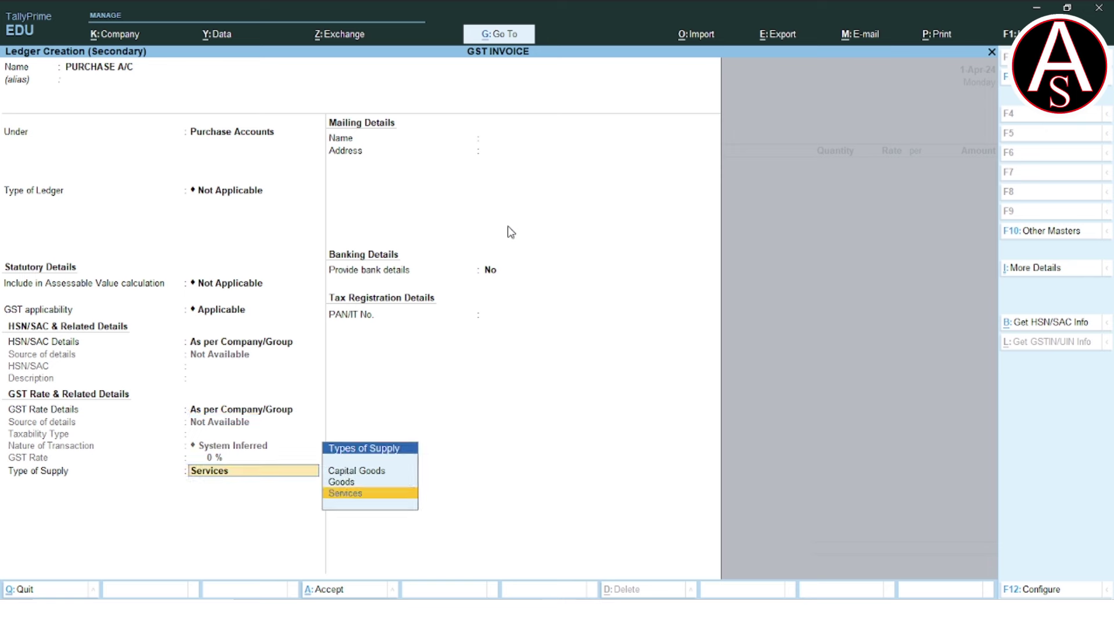
Set PURCHASE A/C to Goods, GST specified here, Taxable, Local Purchase - Taxable, and save it.
key(Up)
key(Return)
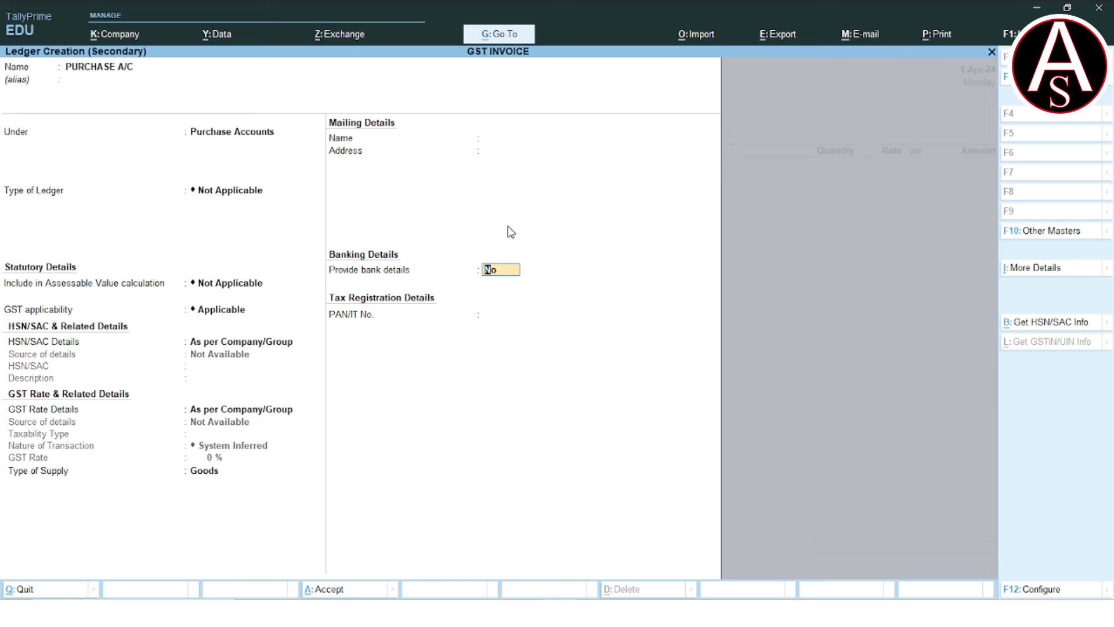
key(BackSpace)
key(BackSpace)
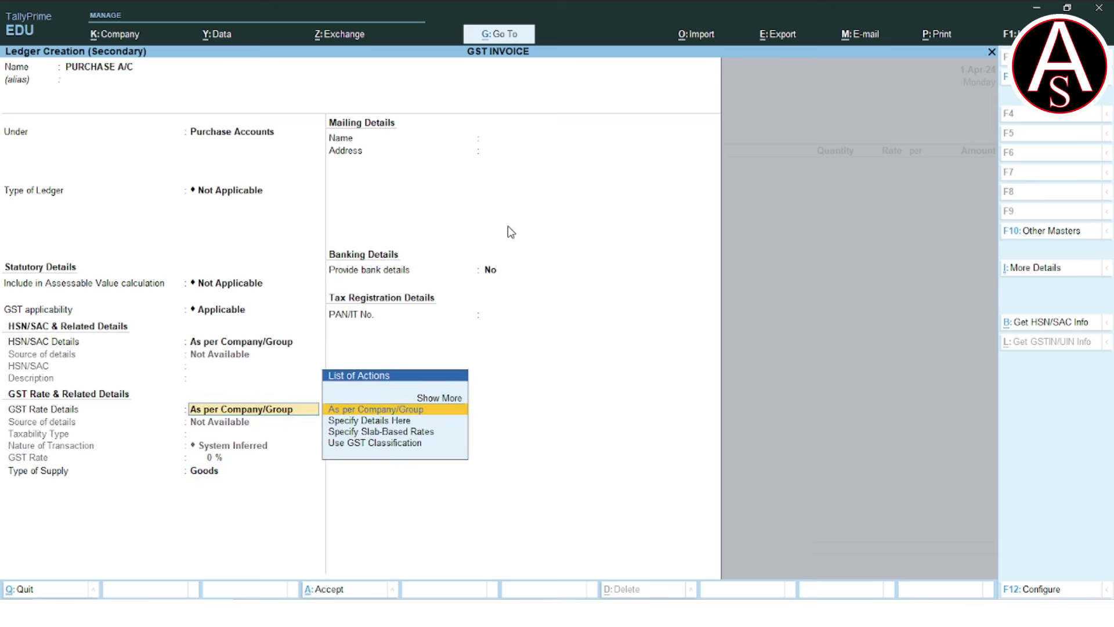
key(Down)
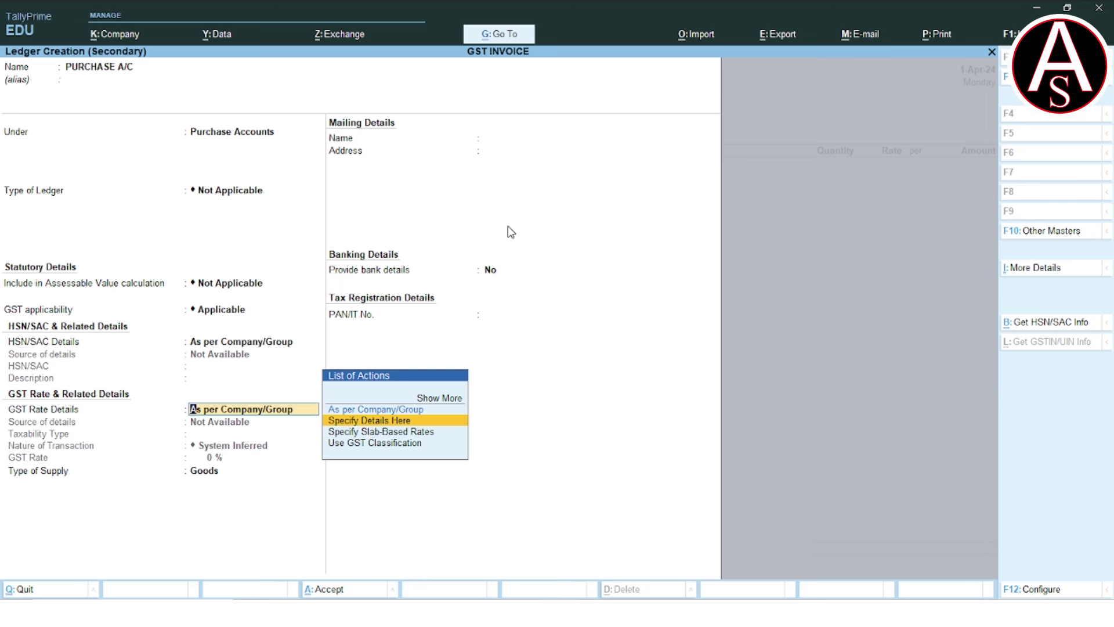
key(Return)
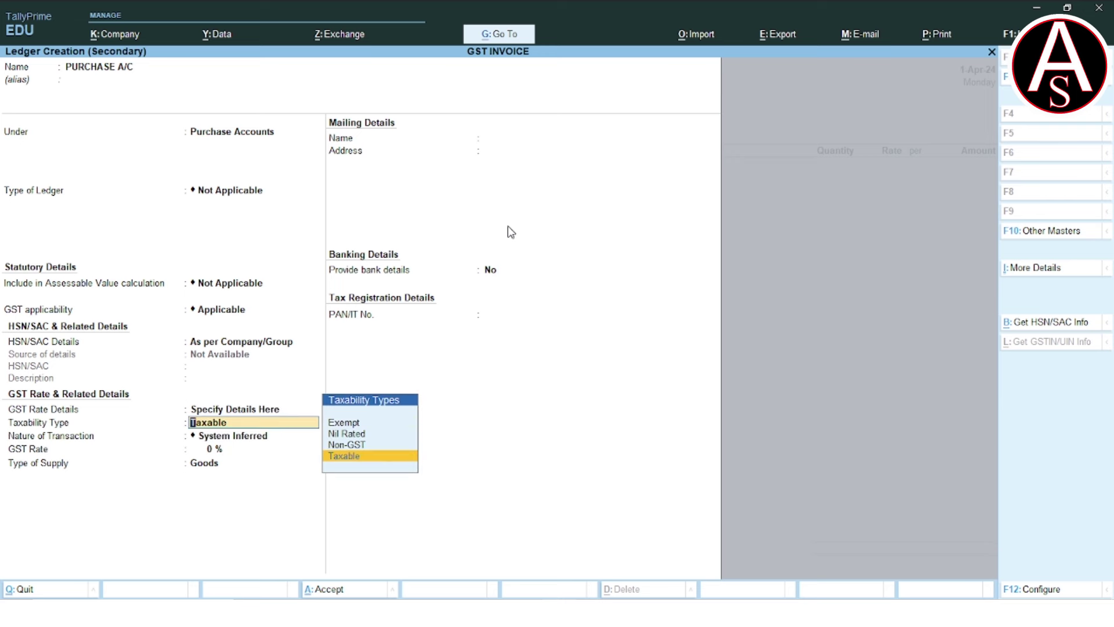
key(Return)
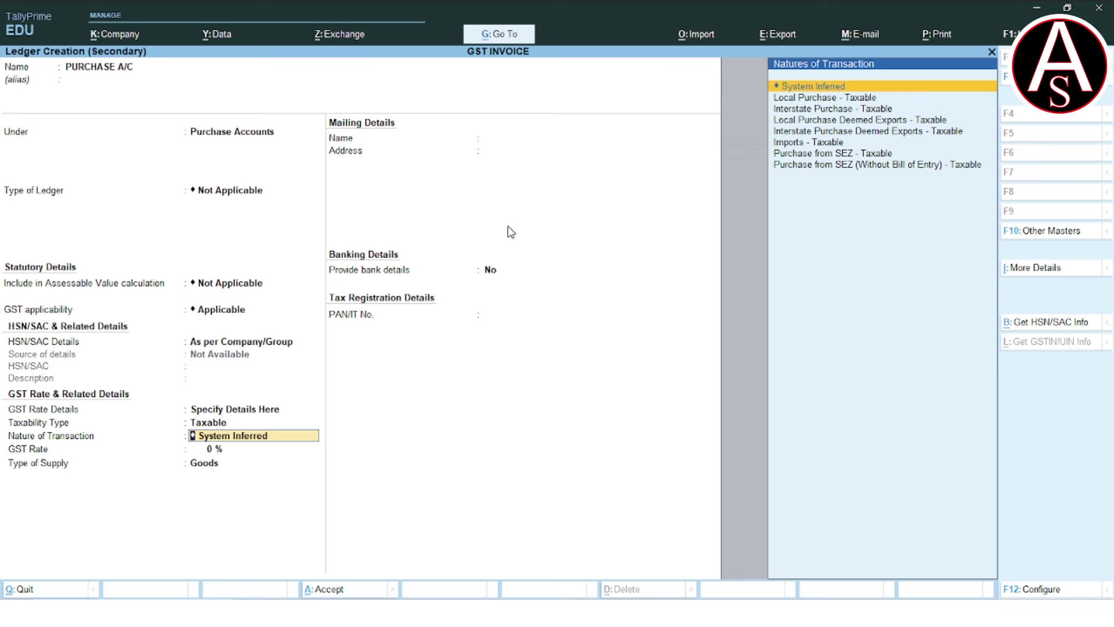
key(Down)
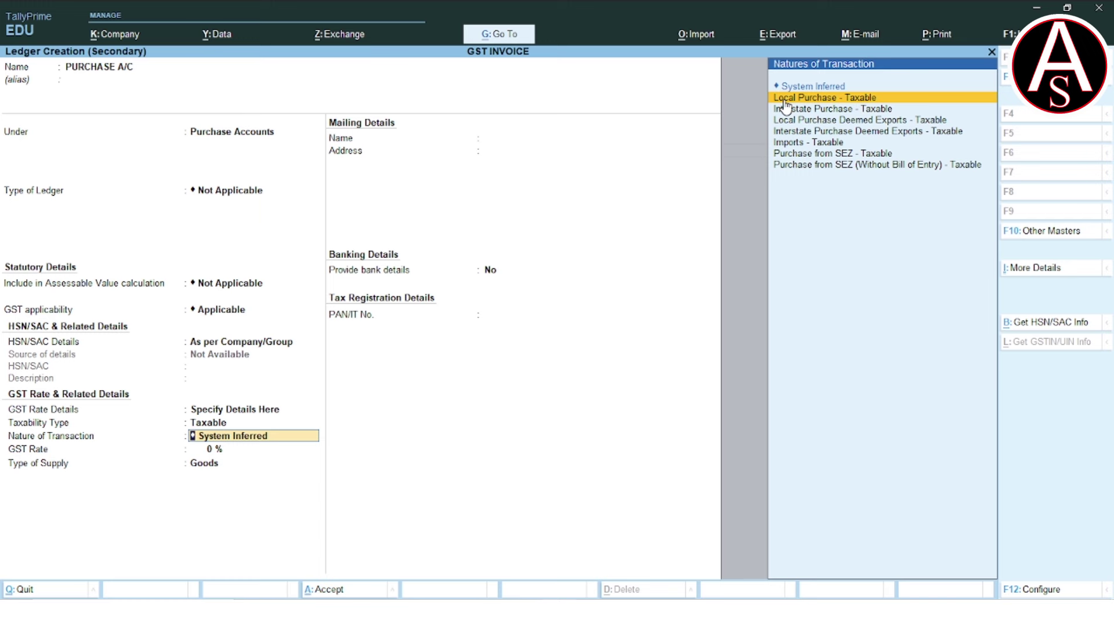
key(ctrl+a)
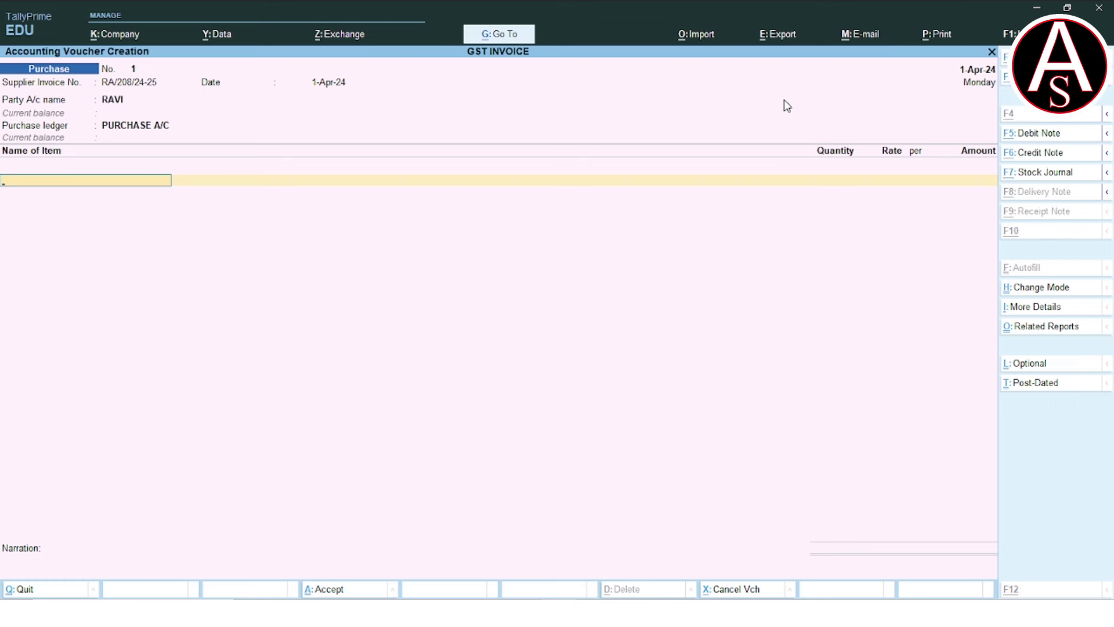
key(alt+c)
Create stock item BAG under Primary with no category.
text(BAG)
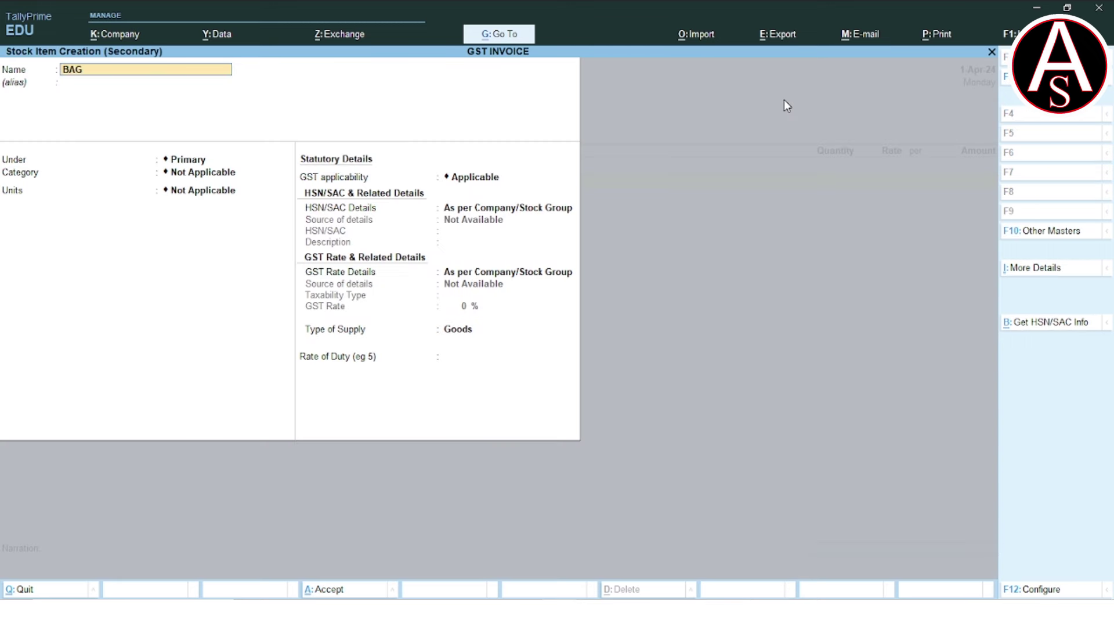
key(Return)
key(Return)
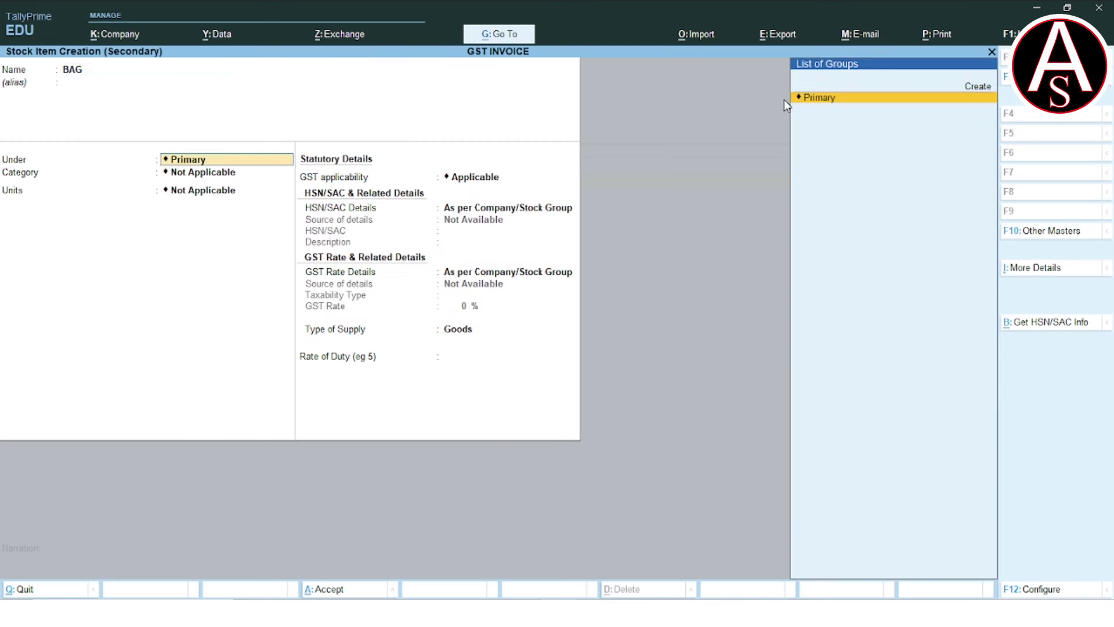
key(Return)
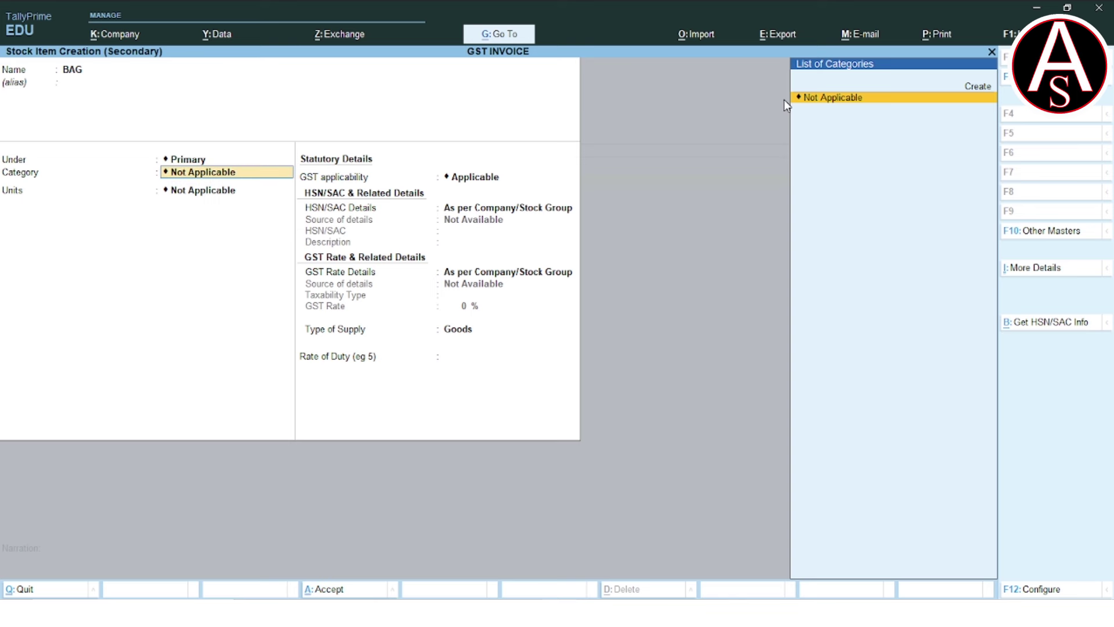
key(Return)
key(Up)
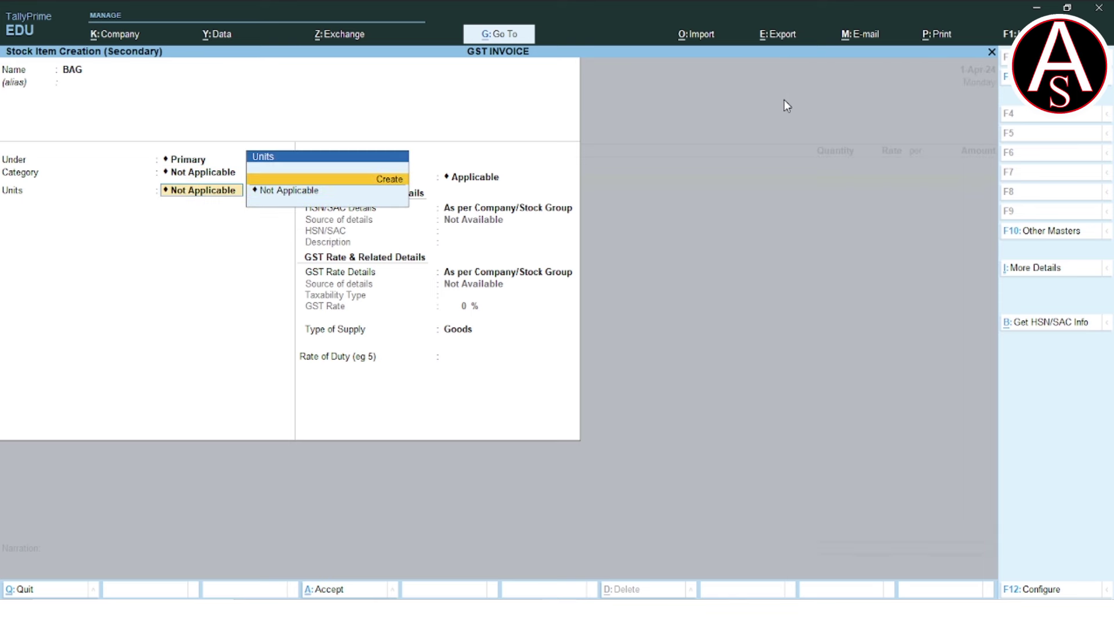
Create the unit PCS, formal name PIECES, with UQC PCS-PIECES, for BAG.
key(Return)
text(PCS)
key(Return)
text(PIECES)
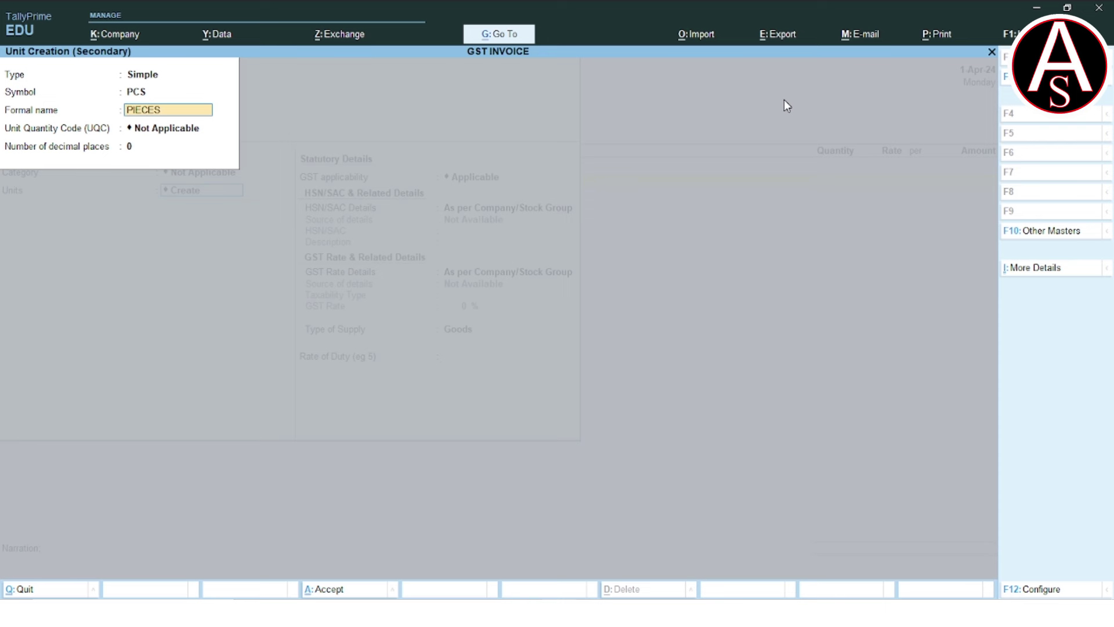
key(Return)
text(PC)
key(Return)
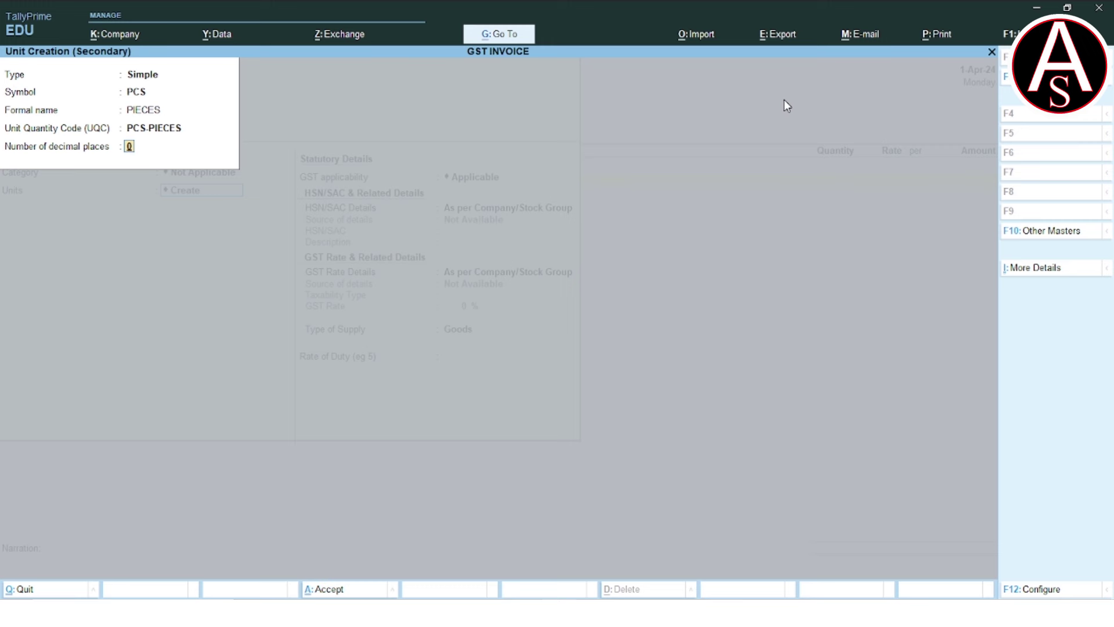
key(Return)
key(Return)
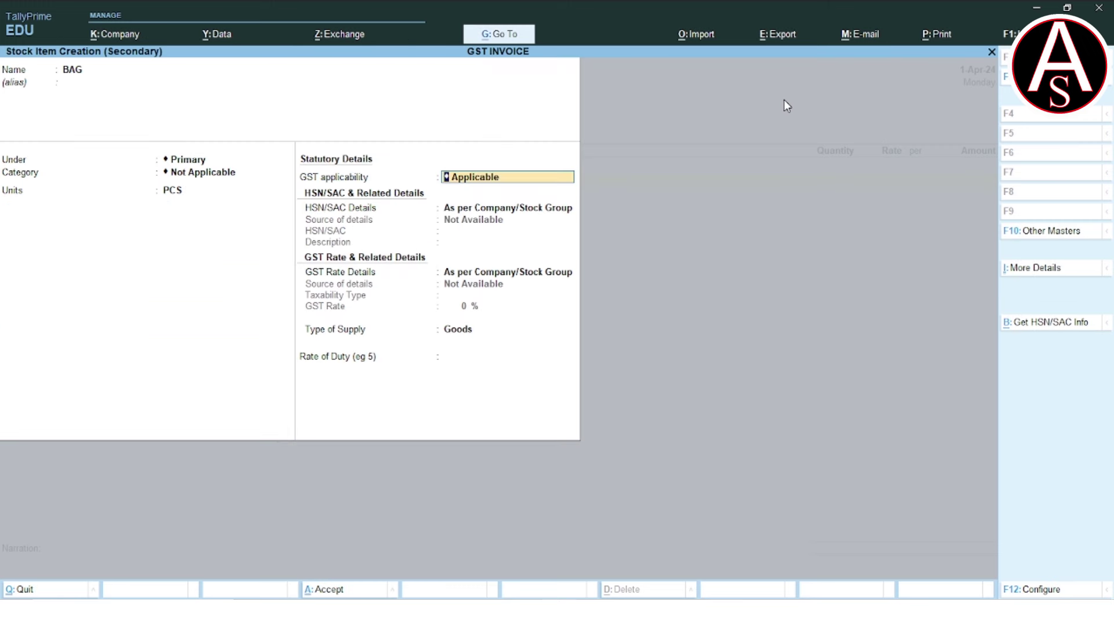
key(Return)
key(Return)
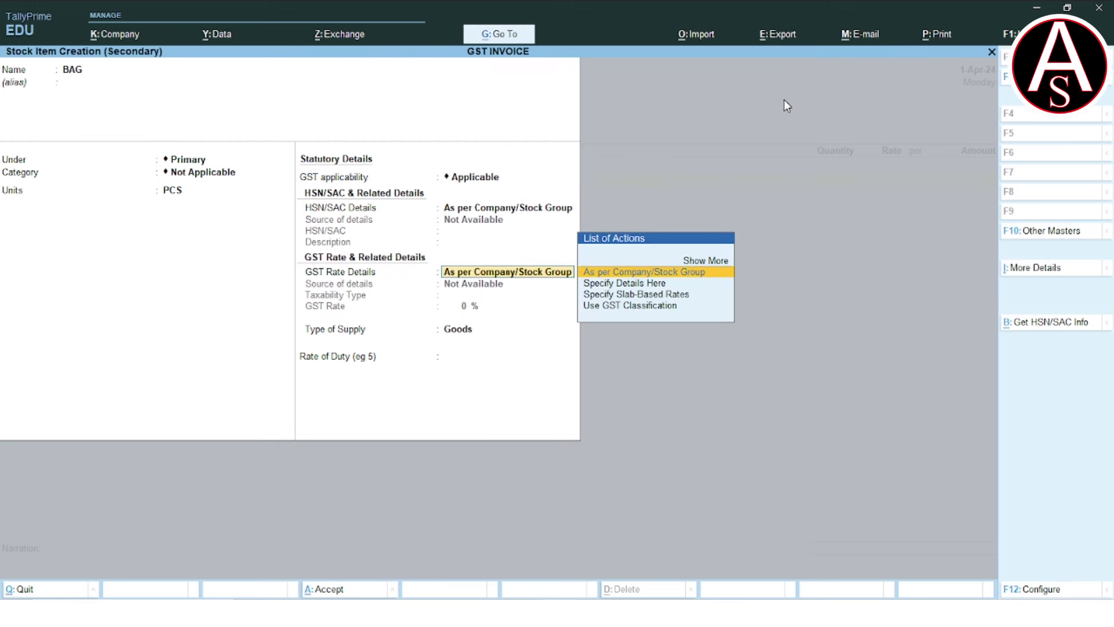
Specify BAG's GST details here as Taxable at 12% for Goods.
key(Down)
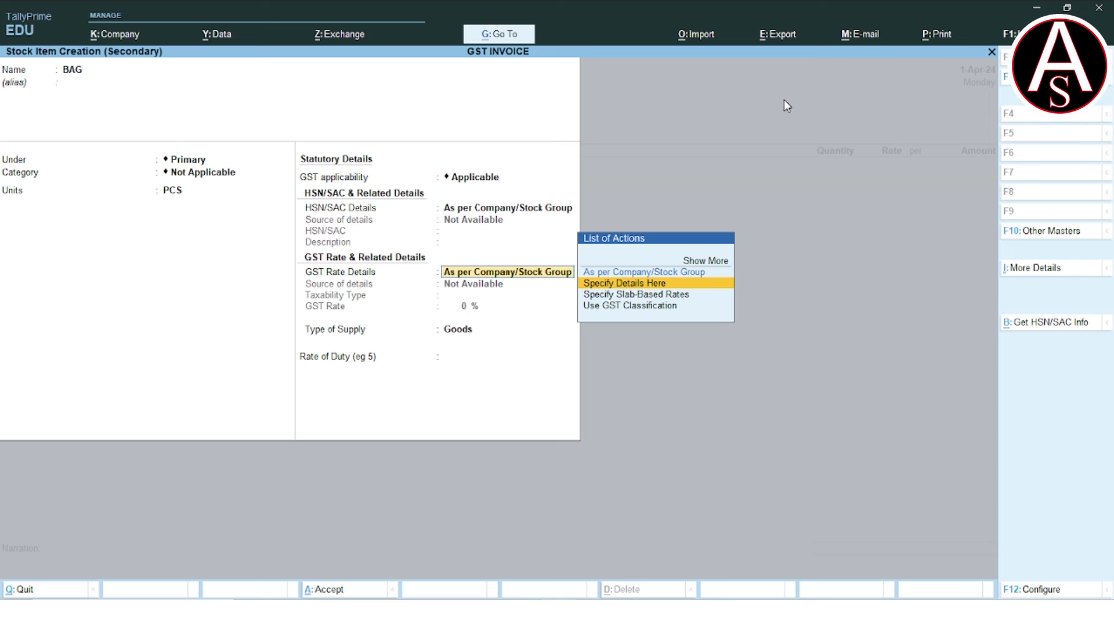
key(Return)
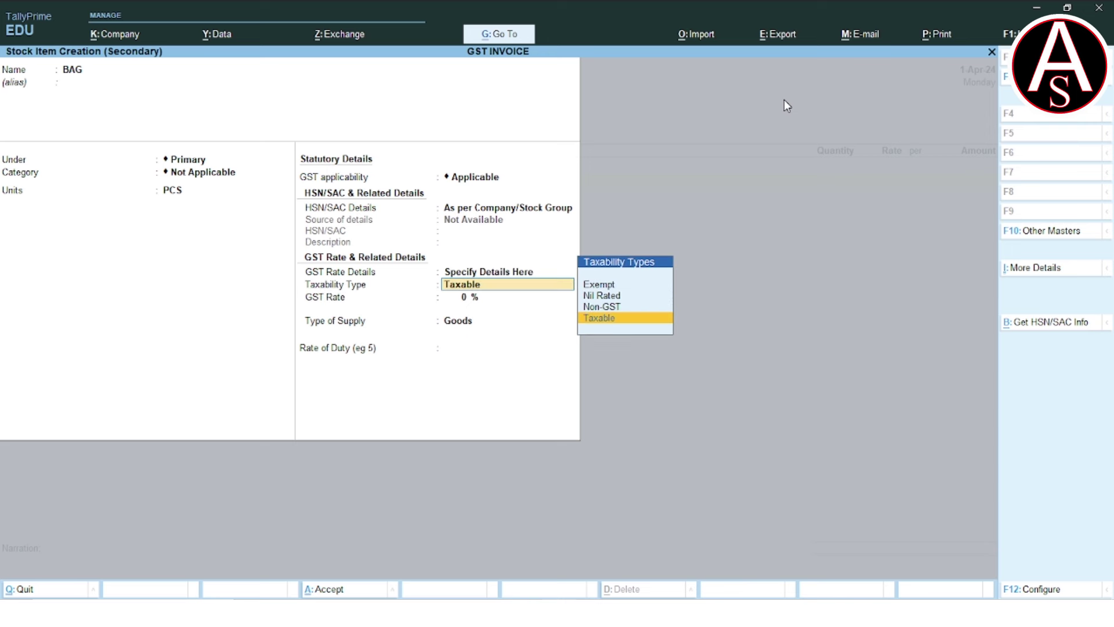
key(Return)
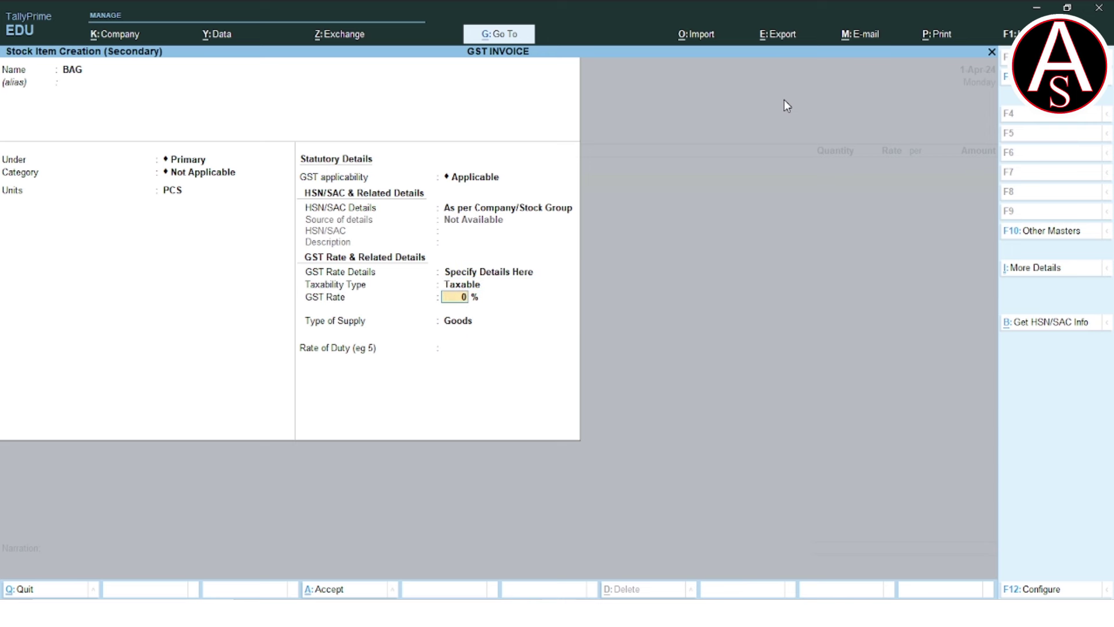
text(12)
key(Return)
key(Return)
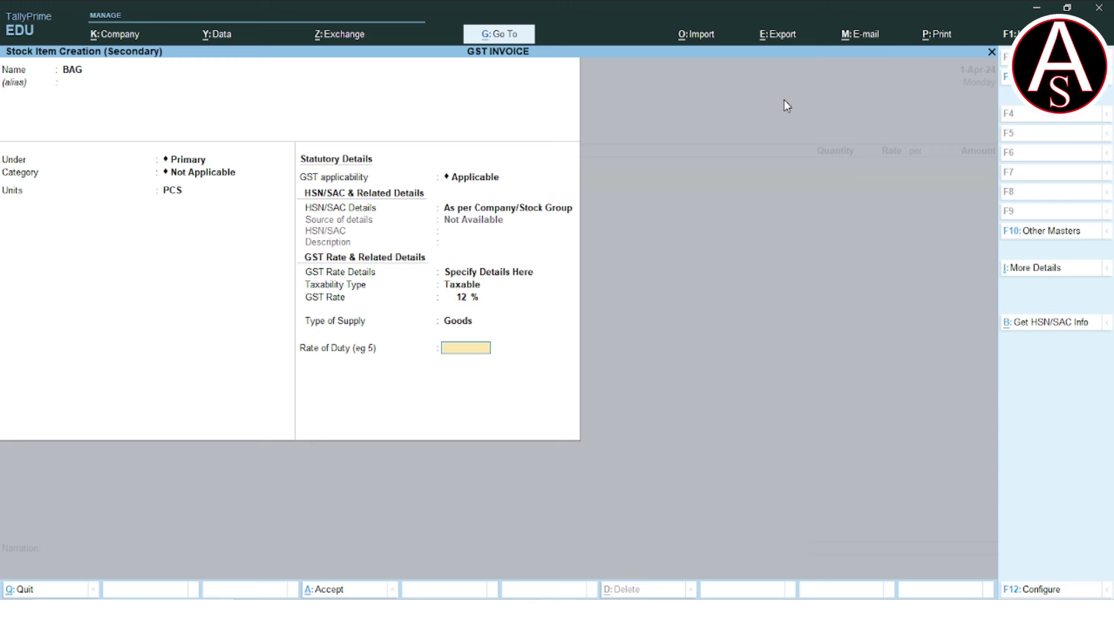
key(Return)
key(Return)
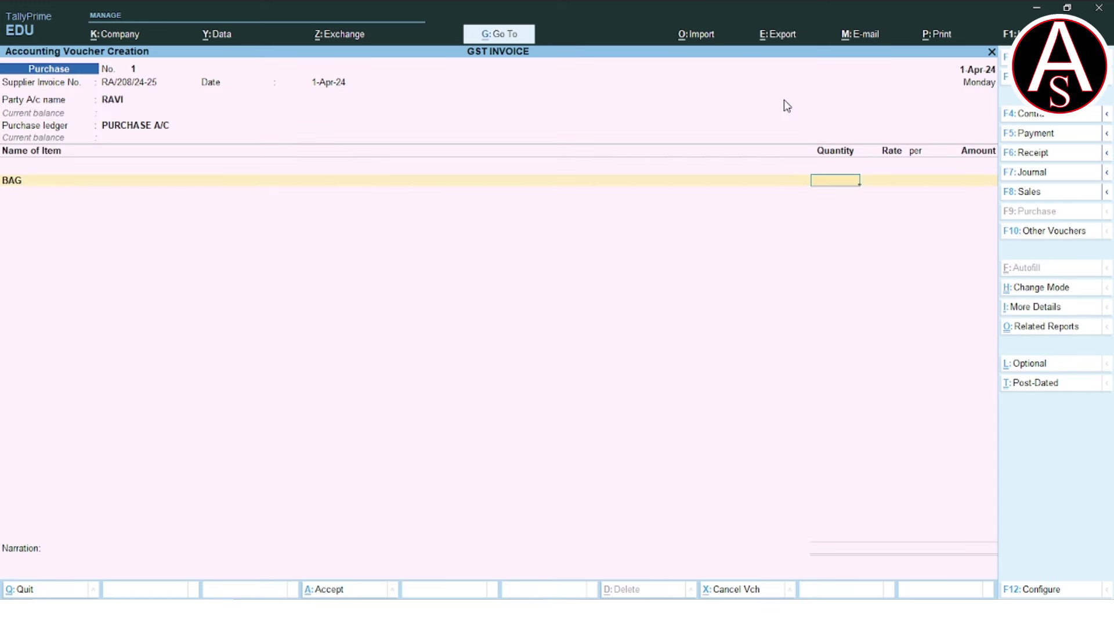
Enter 10 PCS of BAG at 250 for 2,500.00, then start a ledger on the next row.
text(10)
key(Return)
text(250)
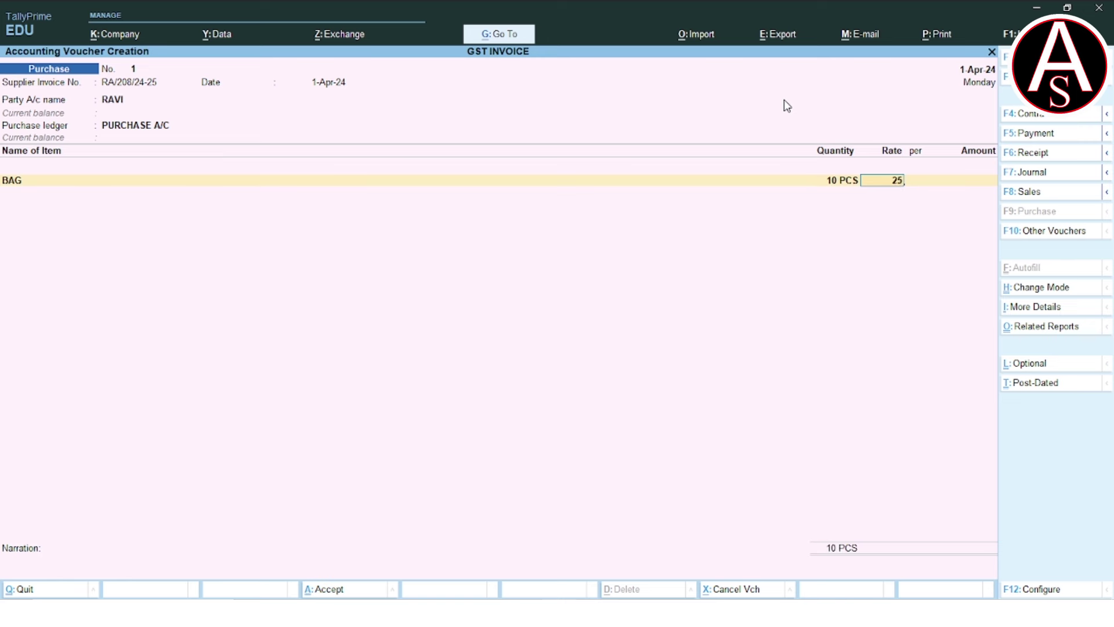
key(Return)
key(Return)
key(Return)
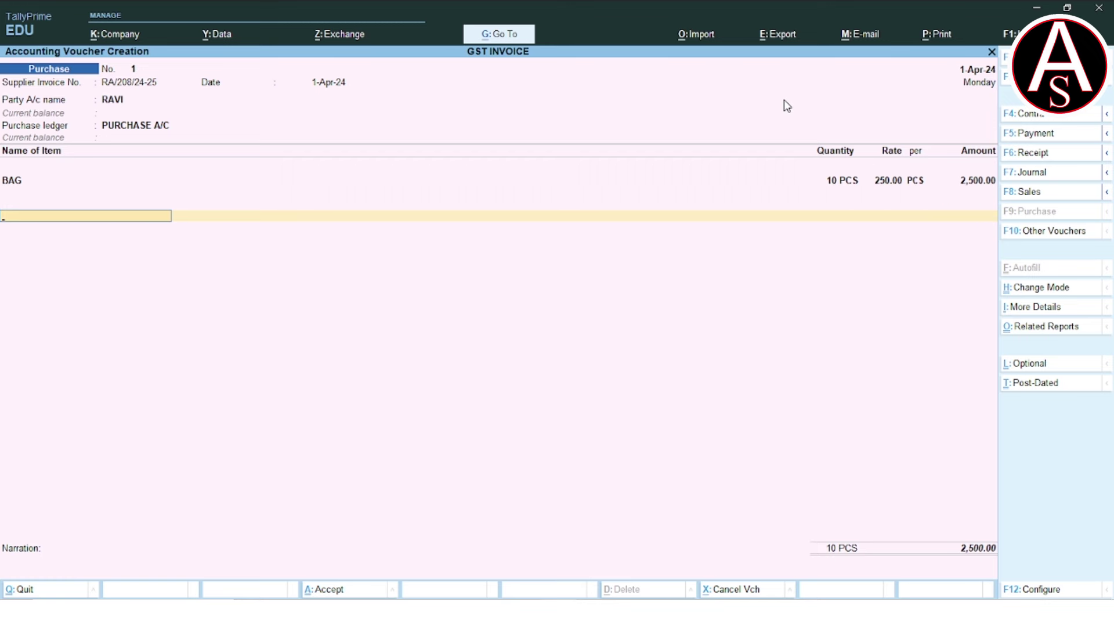
key(alt+c)
Create ledger SGST under Duties & Taxes with duty type GST and tax type SGST/UTGST.
text(S)
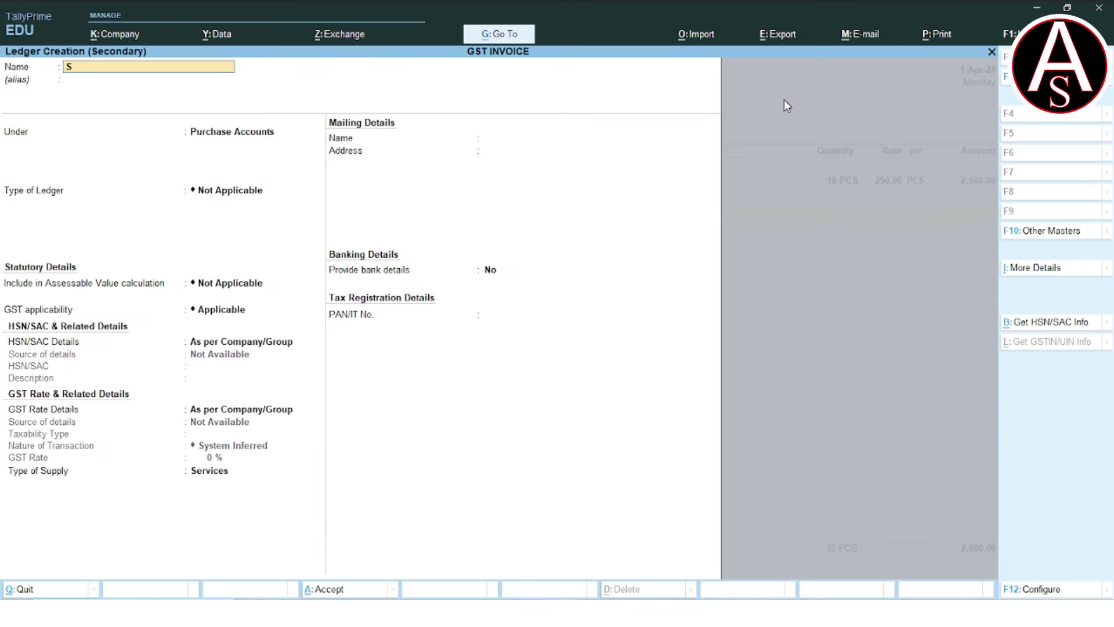
text(GS)
key(Return)
text(DU)
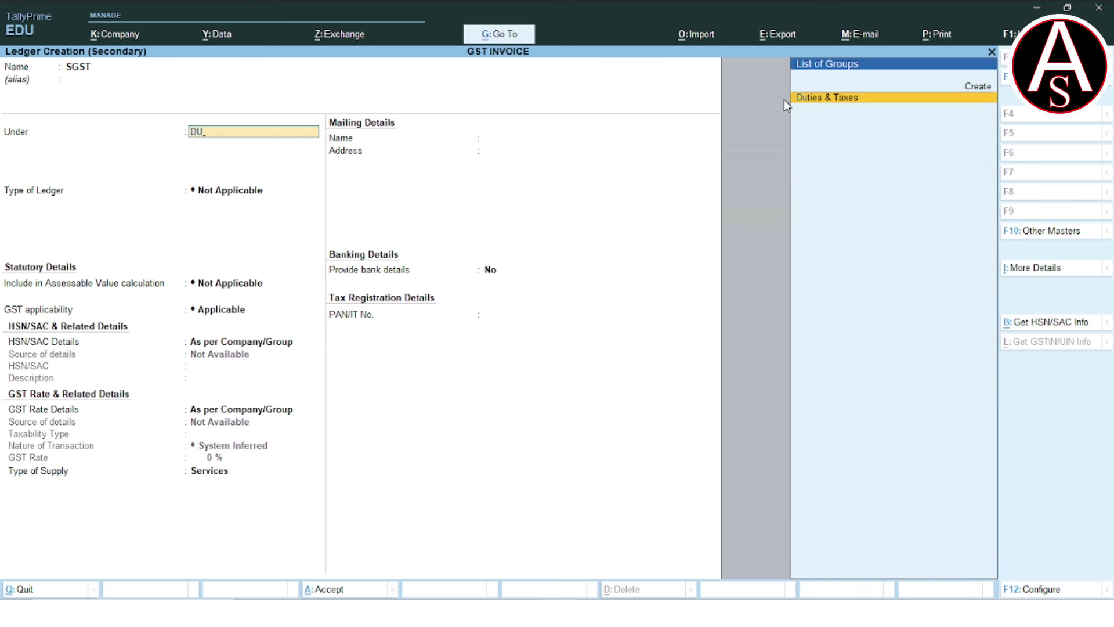
key(Return)
key(Up)
key(Return)
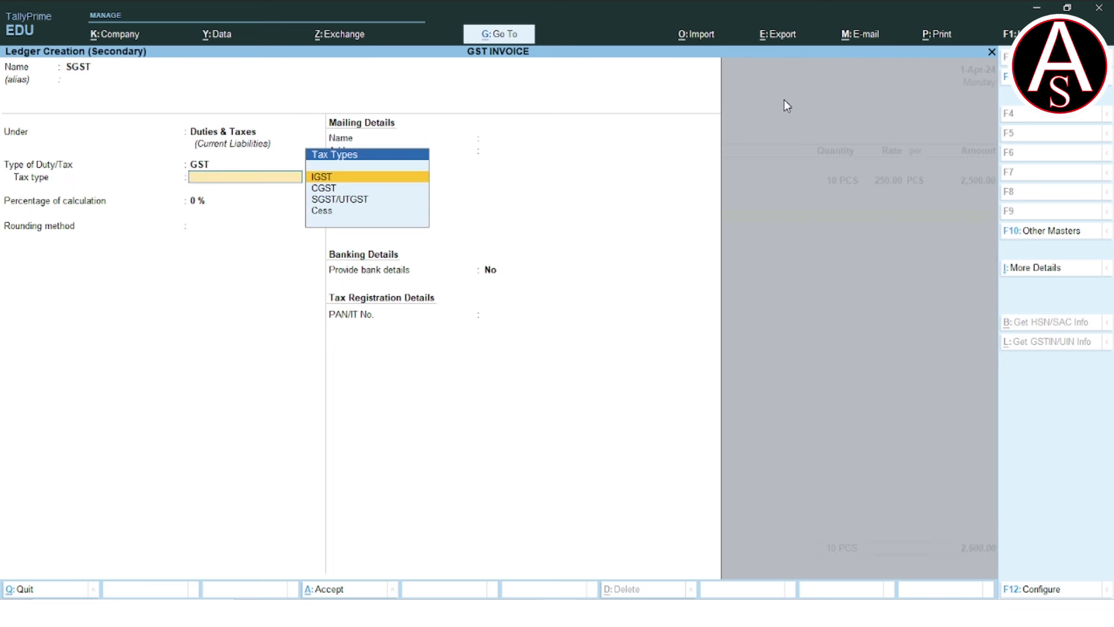
key(Down)
key(Down)
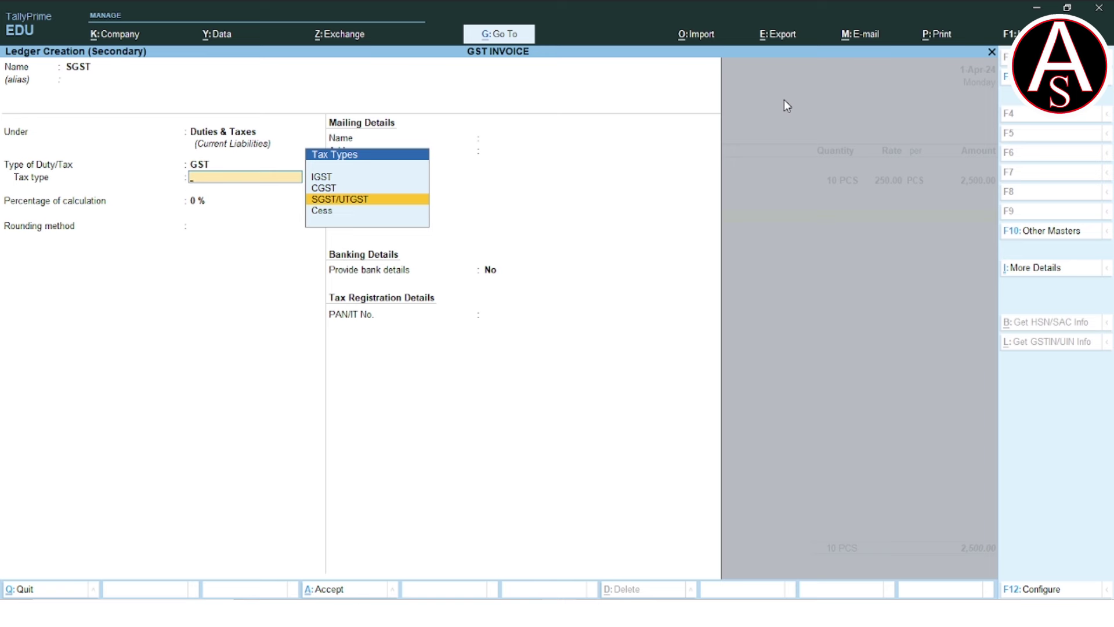
key(Return)
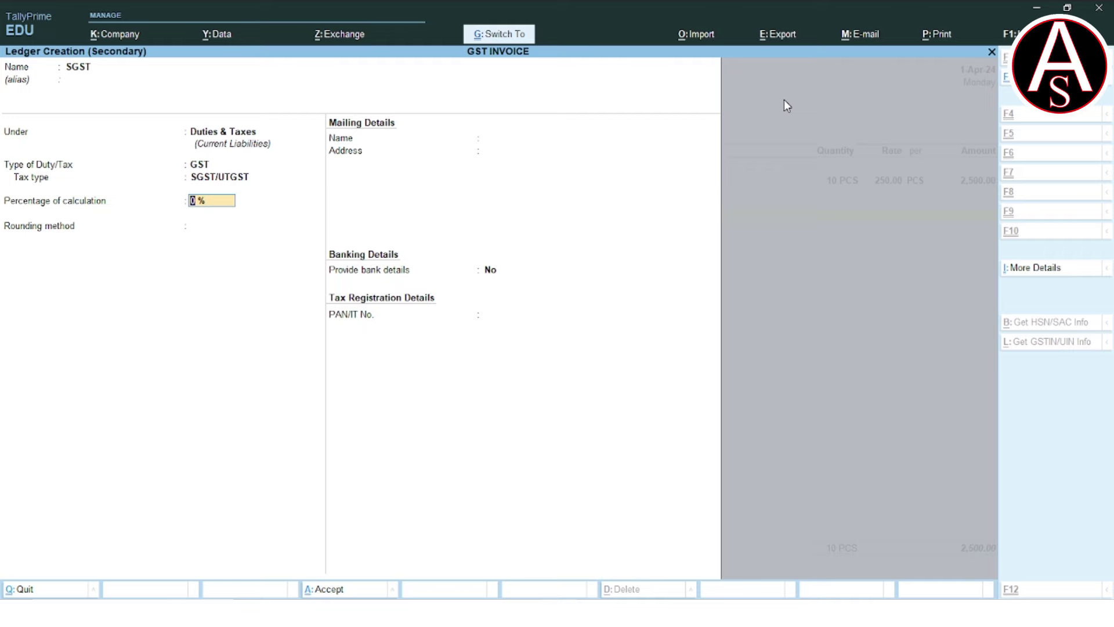
key(ctrl+a)
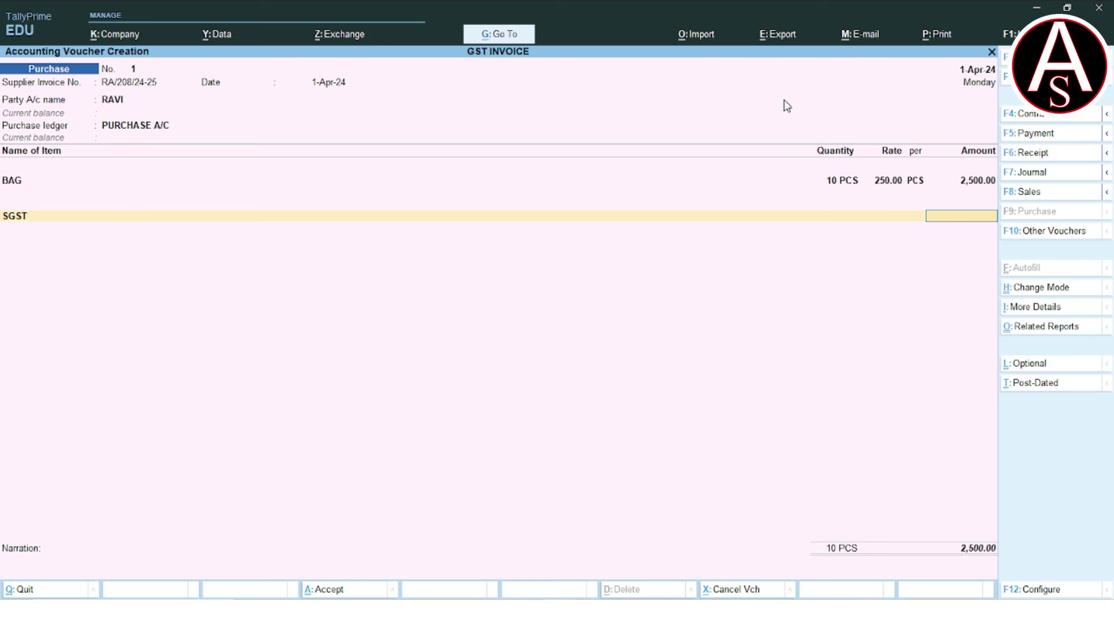
key(BackSpace)
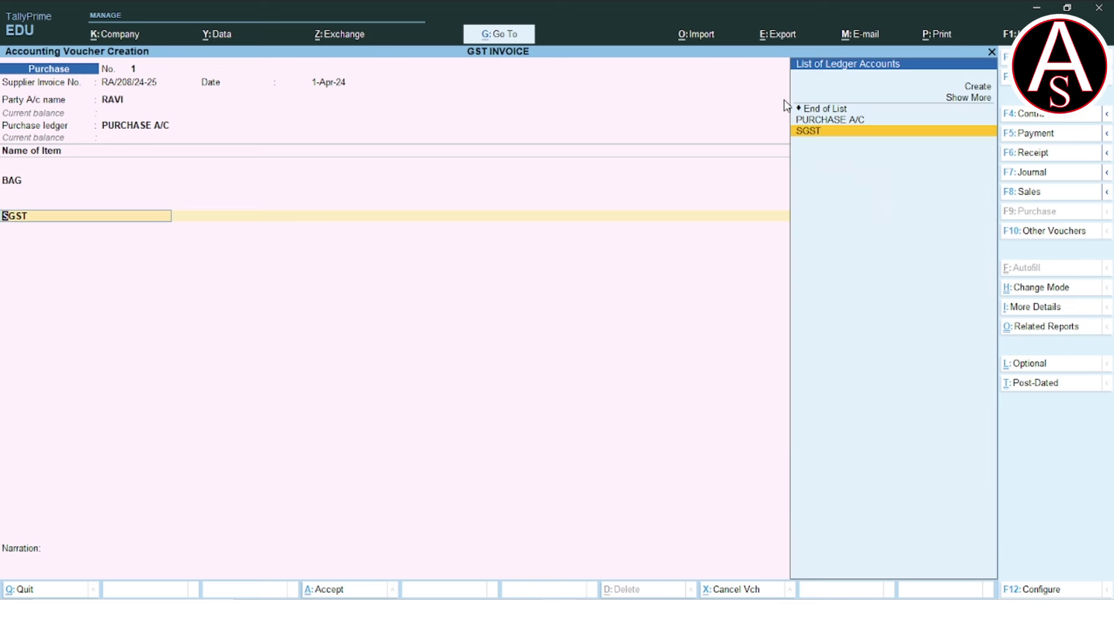
Alter PURCHASE A/C to System Inferred nature and As per Company/Group GST rates, giving SGST 150.00.
key(BackSpace)
key(BackSpace)
key(BackSpace)
key(BackSpace)
key(BackSpace)
key(BackSpace)
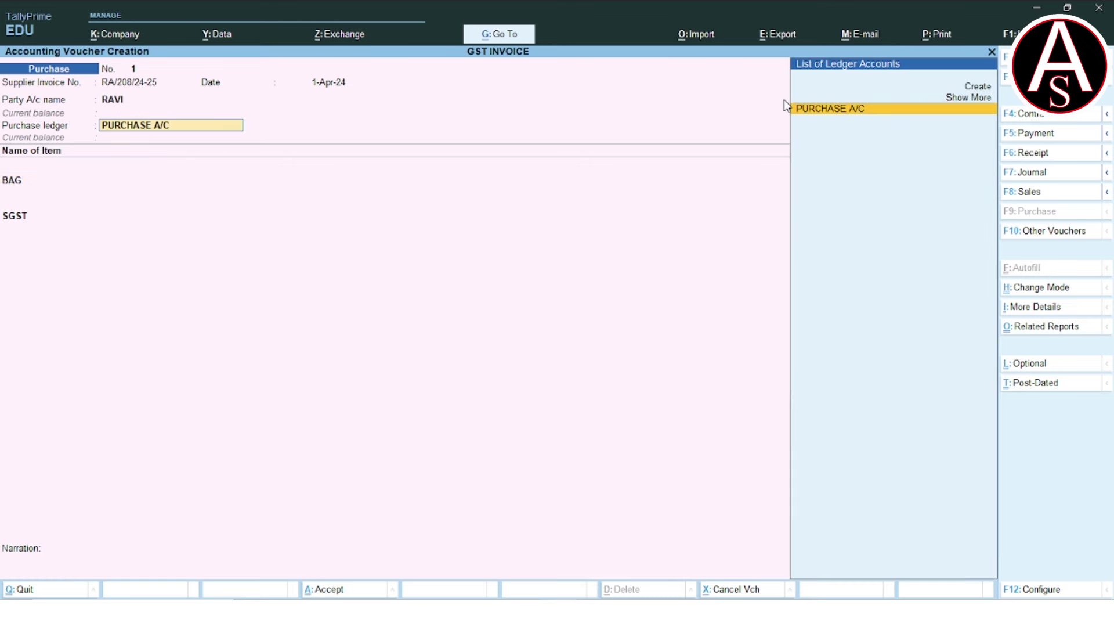
key(ctrl+Return)
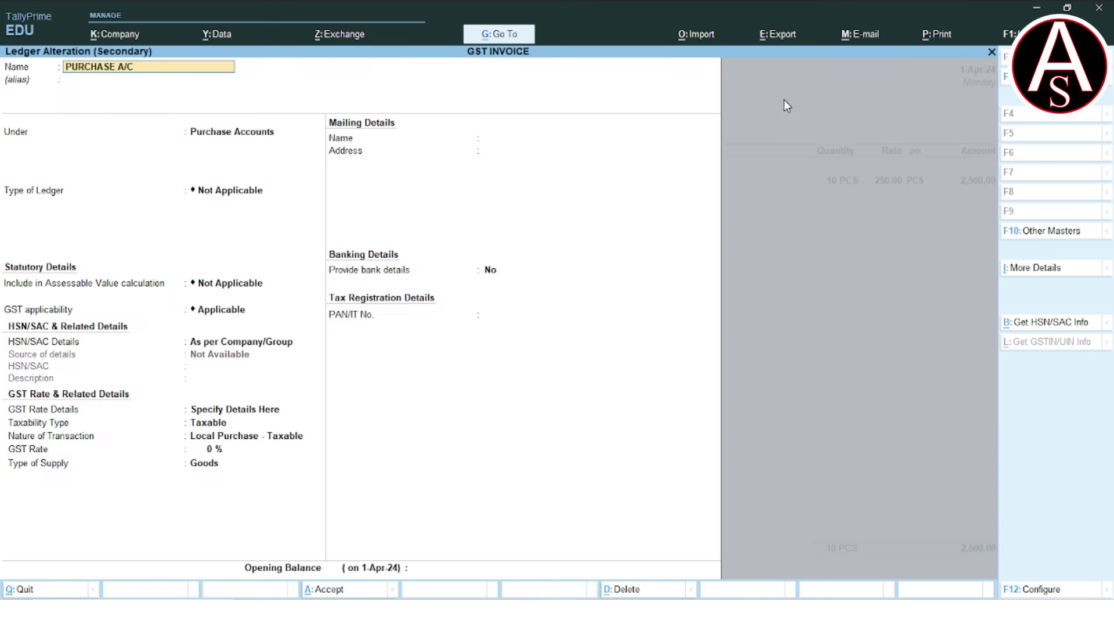
key(Return)
key(Return)
key(Return)
key(Return)
key(Return)
key(Return)
key(Return)
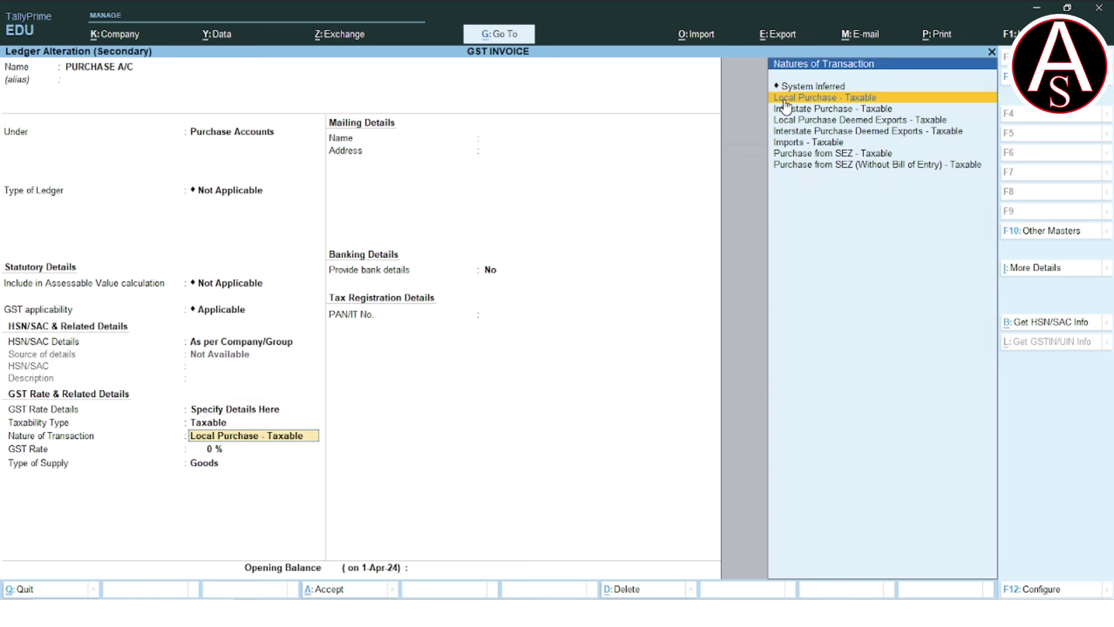
key(Up)
key(BackSpace)
key(BackSpace)
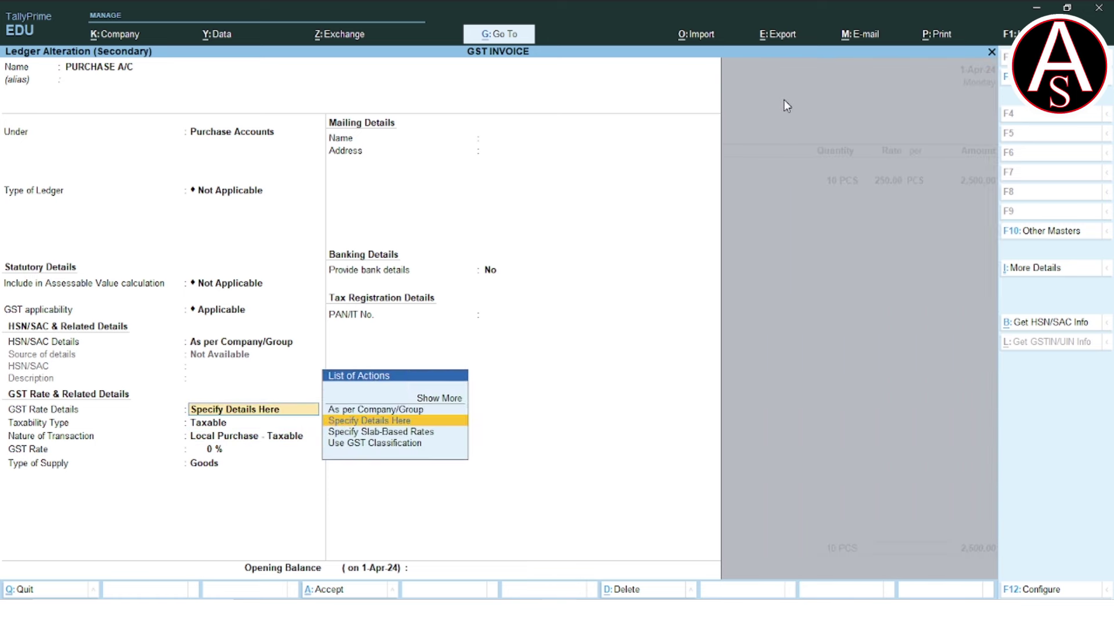
key(Up)
key(Return)
key(Return)
key(Return)
key(Return)
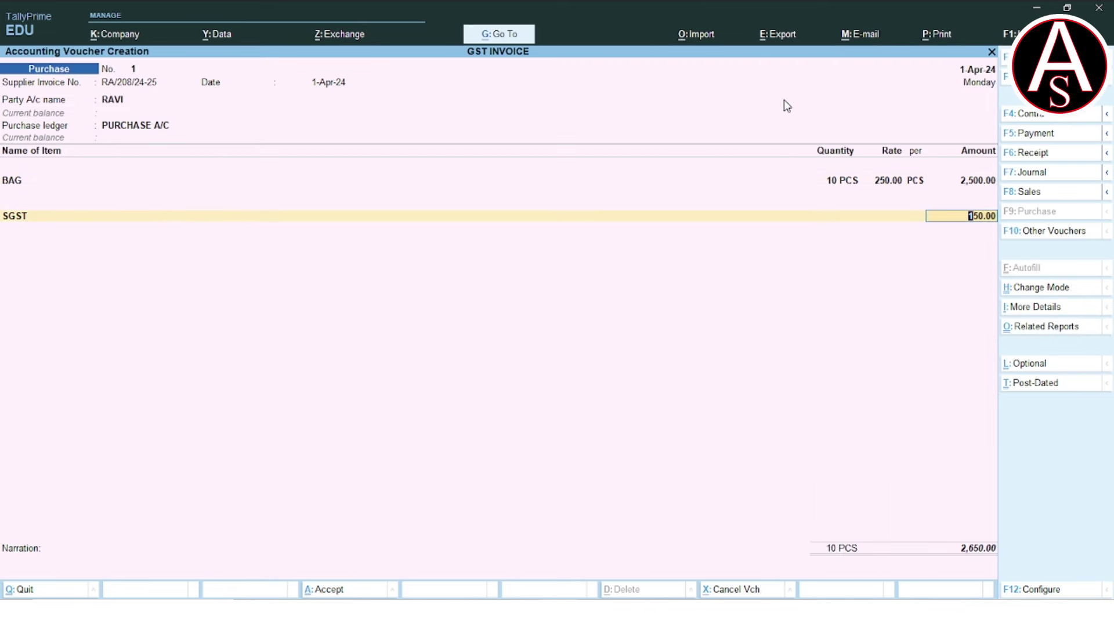
key(Return)
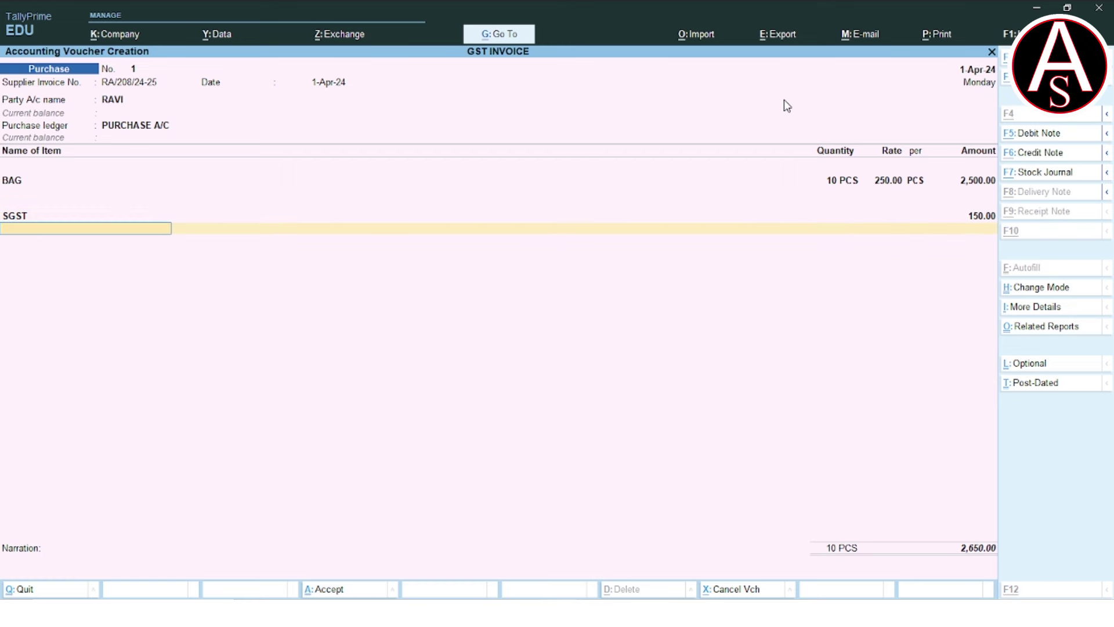
key(alt+c)
Create ledger CGST under Duties & Taxes with duty type GST and tax type CGST.
text(CGST_)
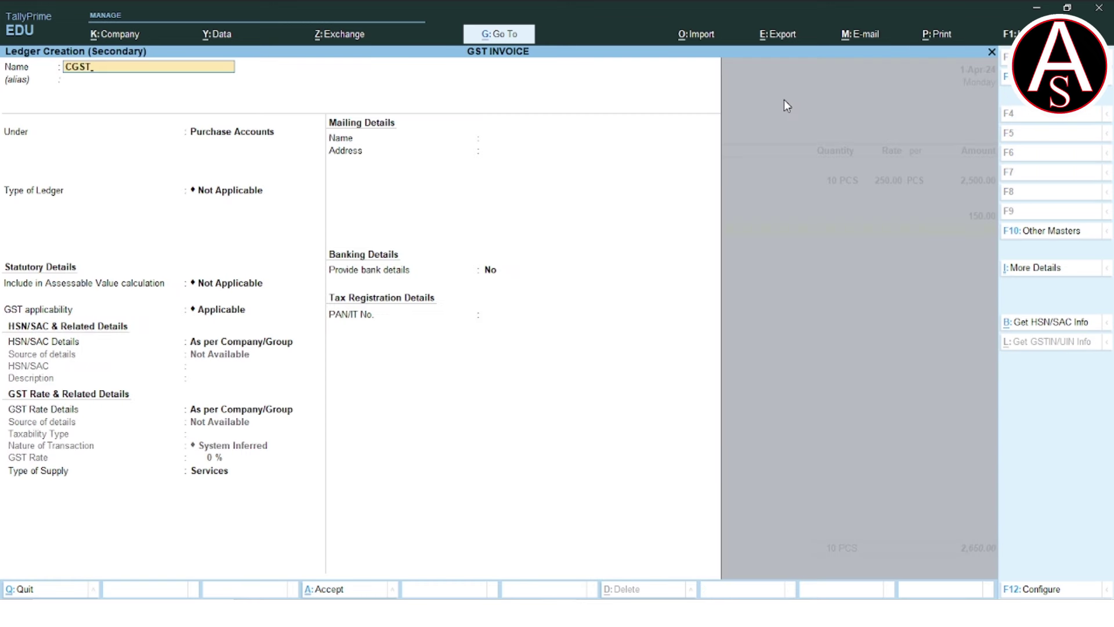
key(Return)
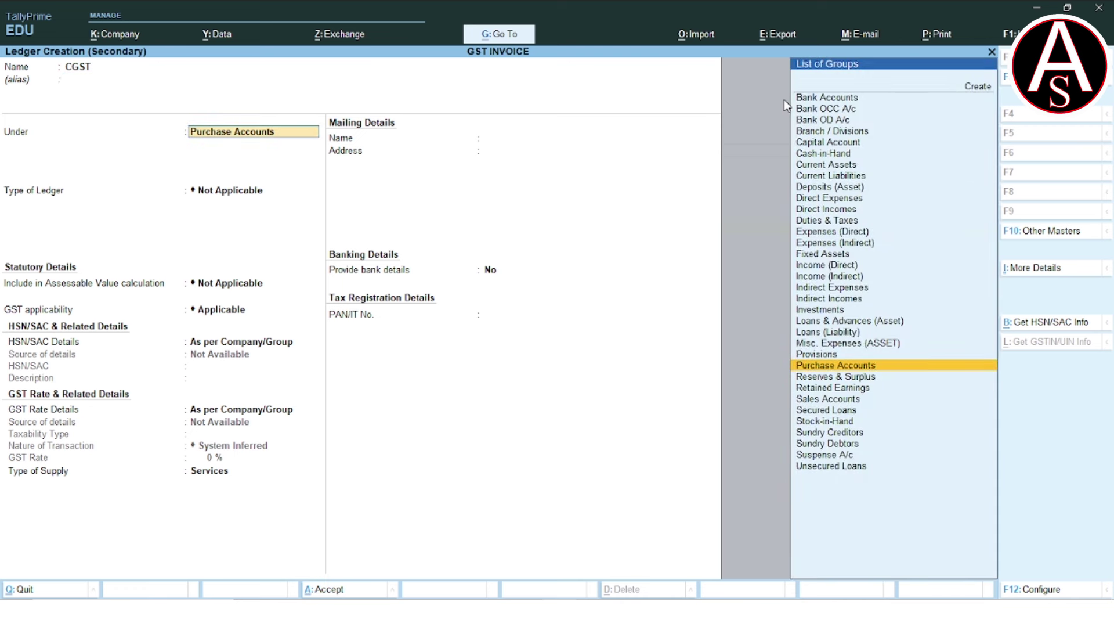
text(DU)
key(Return)
key(Up)
key(Return)
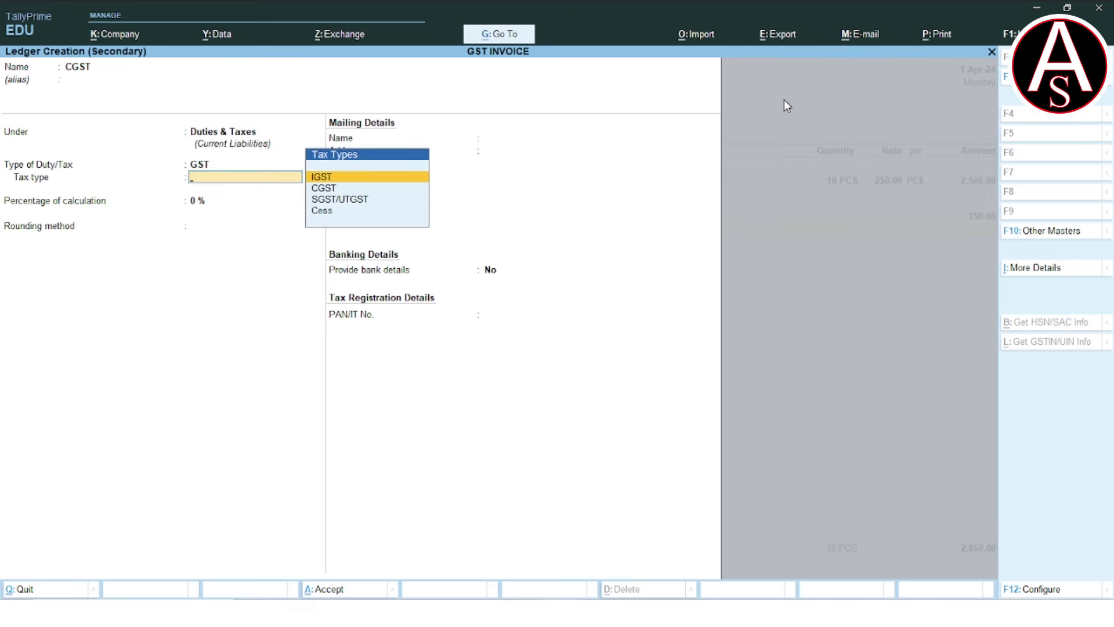
key(Down)
key(Return)
Give CGST a 6% rate and save purchase voucher 1 totalling 2,800.00, then start a Sales voucher.
text(6)
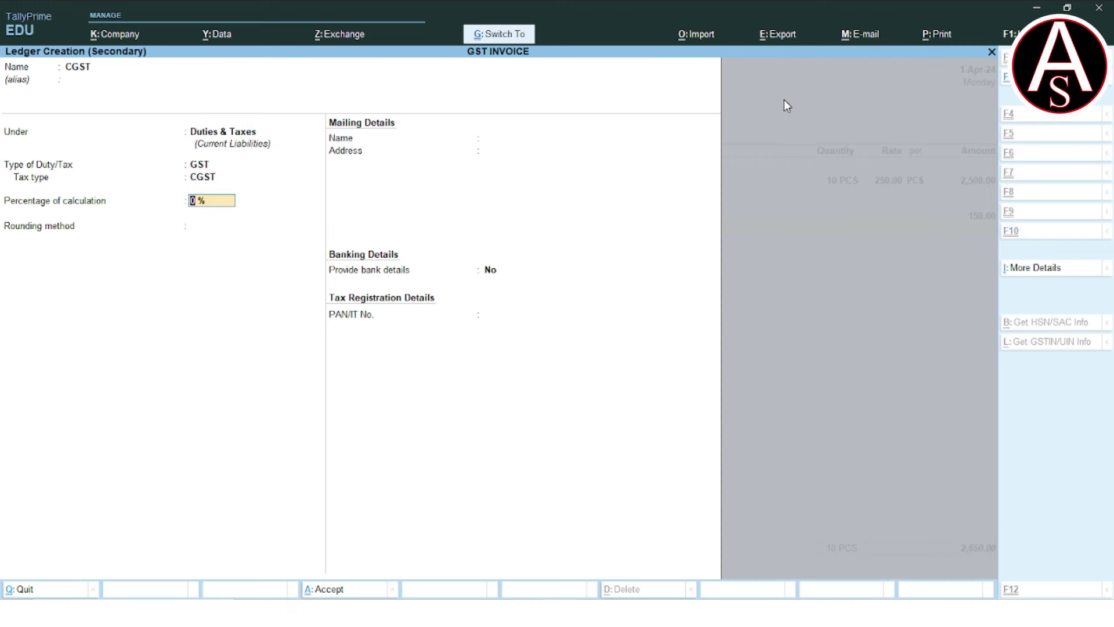
key(ctrl+a)
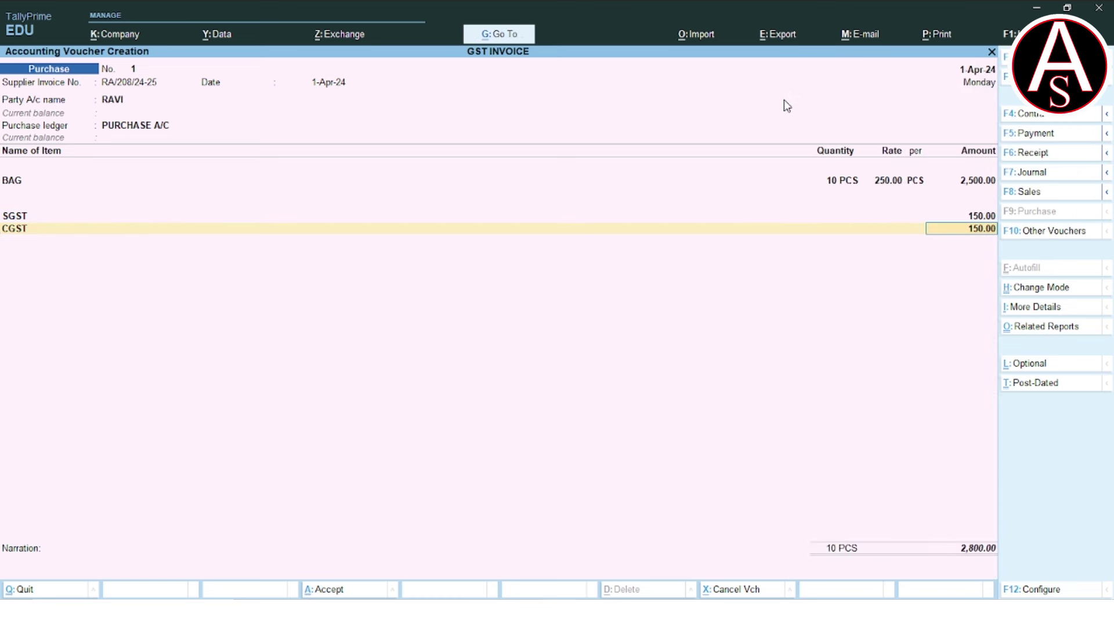
key(ctrl+a)
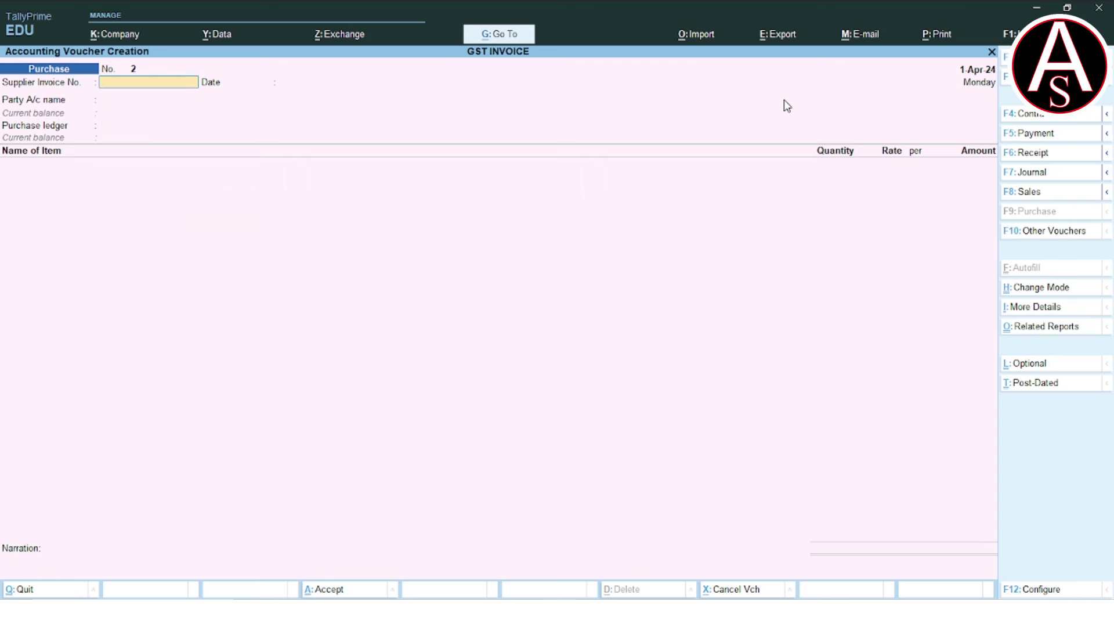
key(F8)
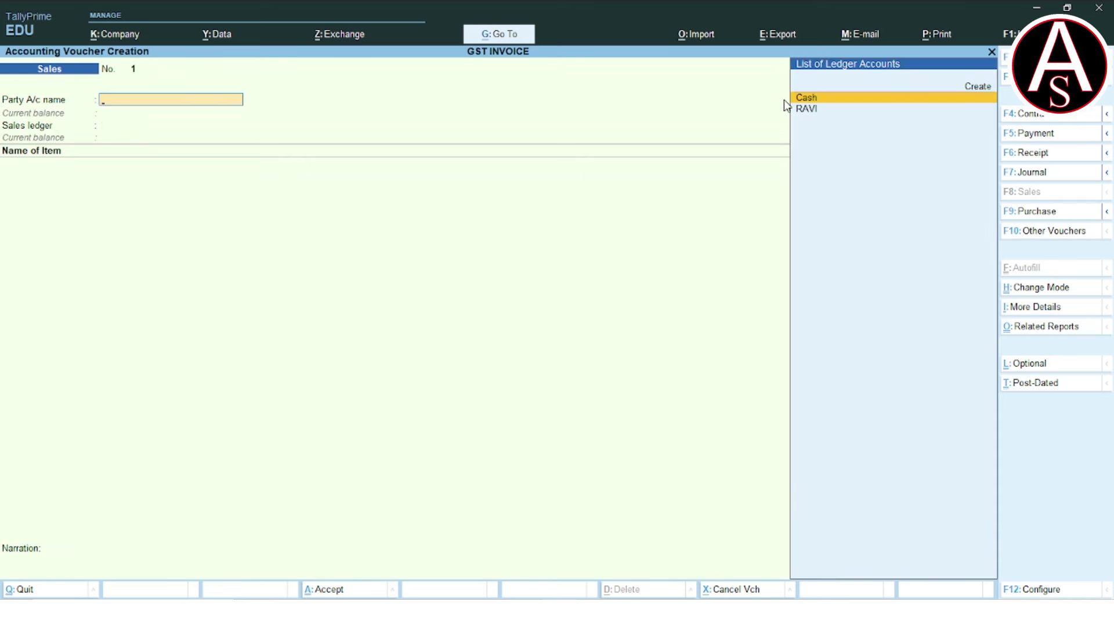
Create a new party ledger with the customer's name under the Sundry Debtors group.
key(Up)
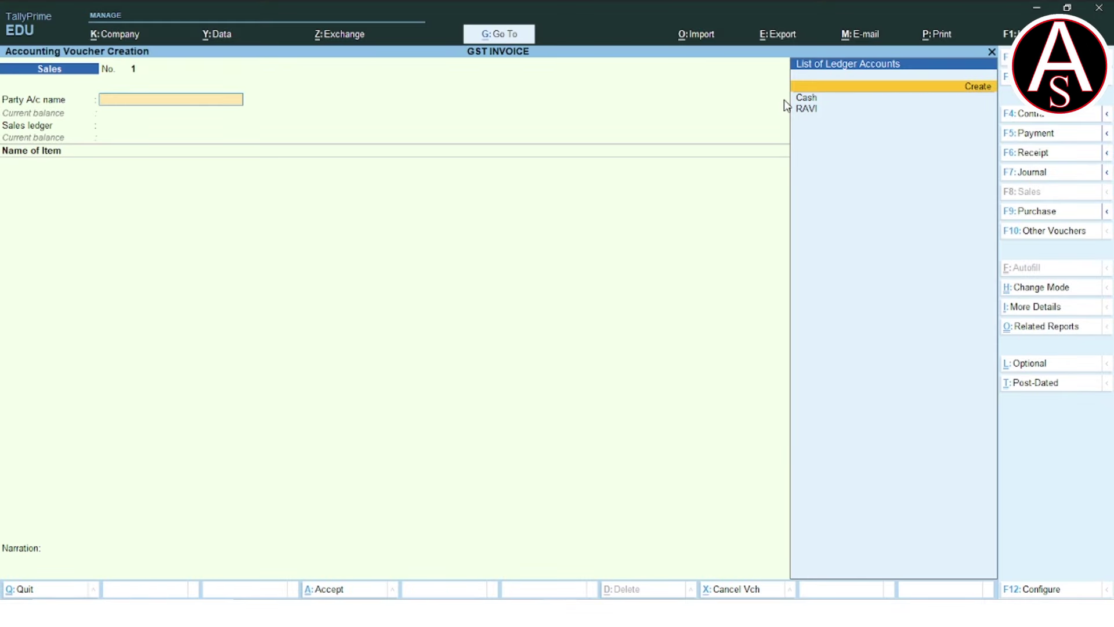
key(alt+c)
text(MANISH)
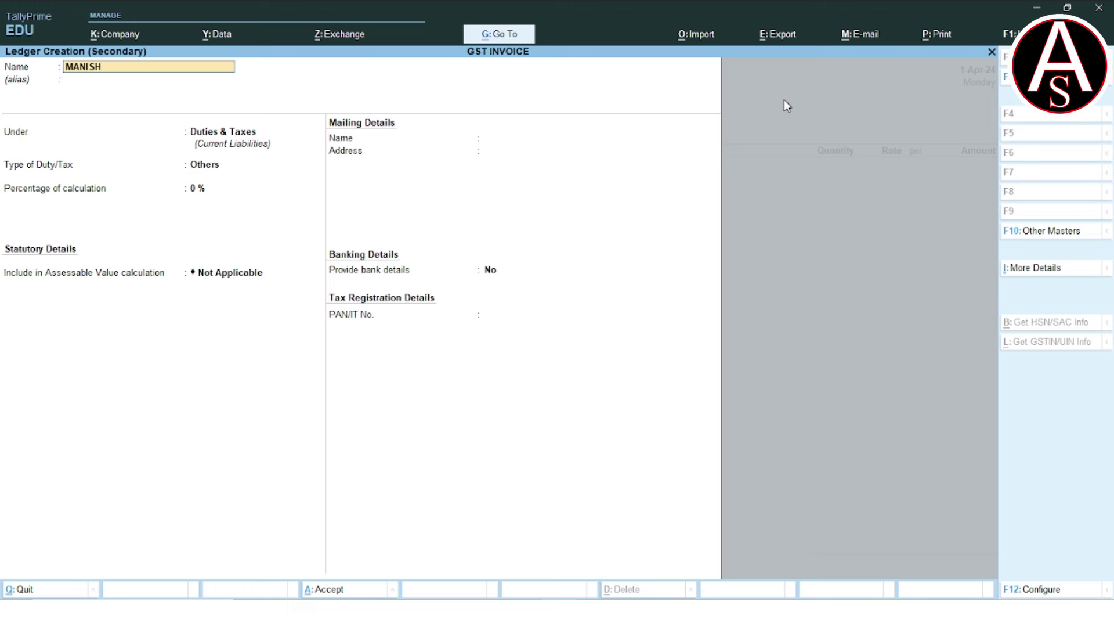
key(Return)
key(Return)
text(SU)
key(Down)
key(Down)
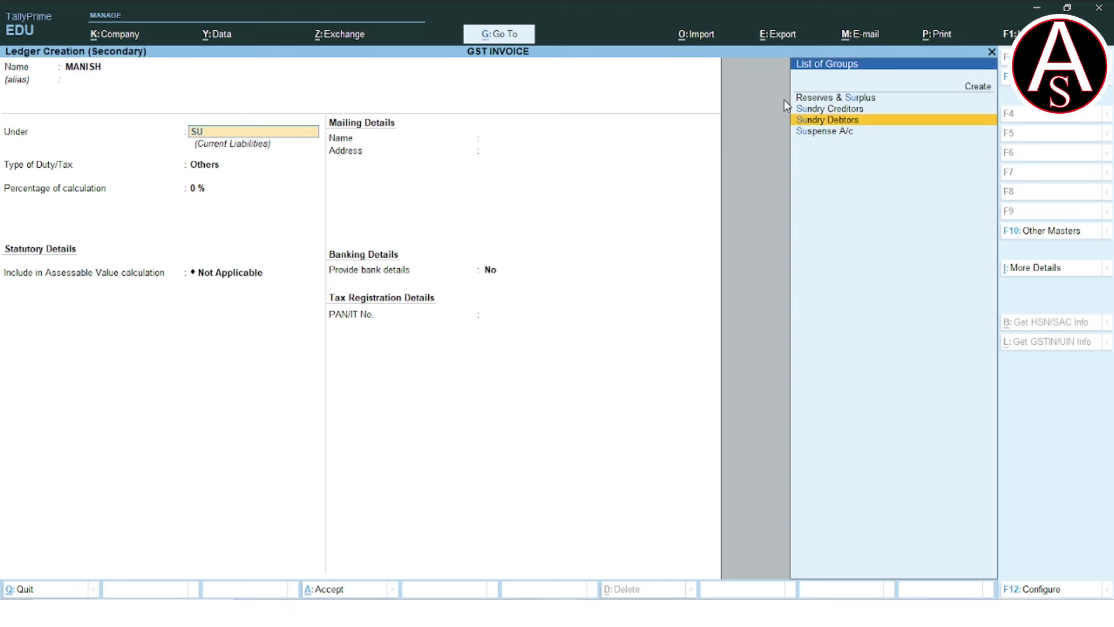
key(Return)
key(Return)
key(Return)
key(Return)
key(Return)
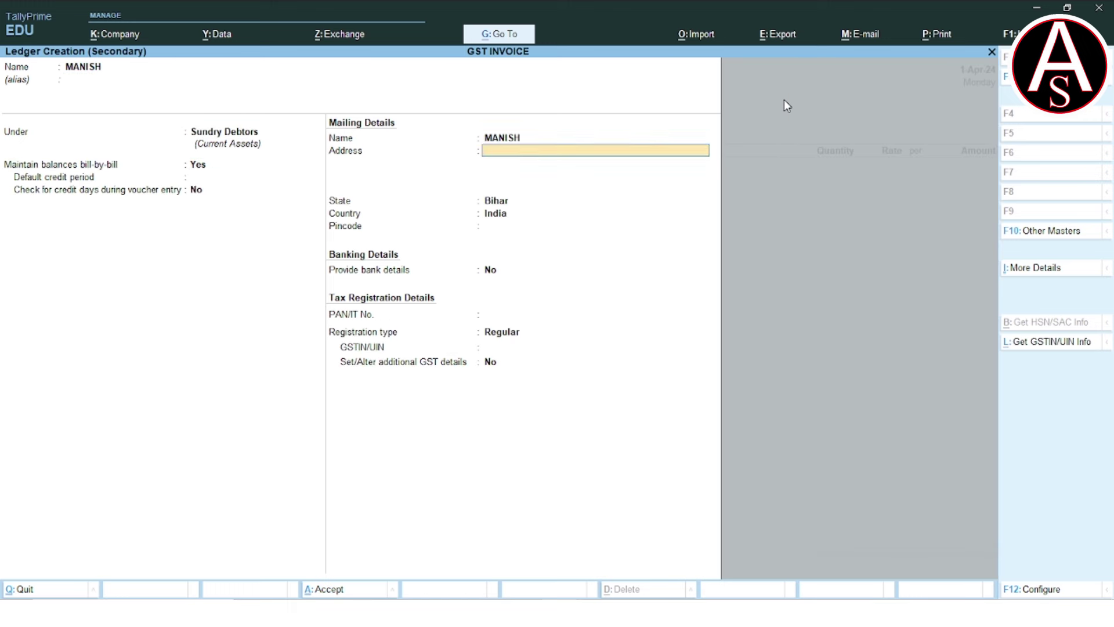
key(Return)
key(Return)
key(Return)
key(Return)
key(Return)
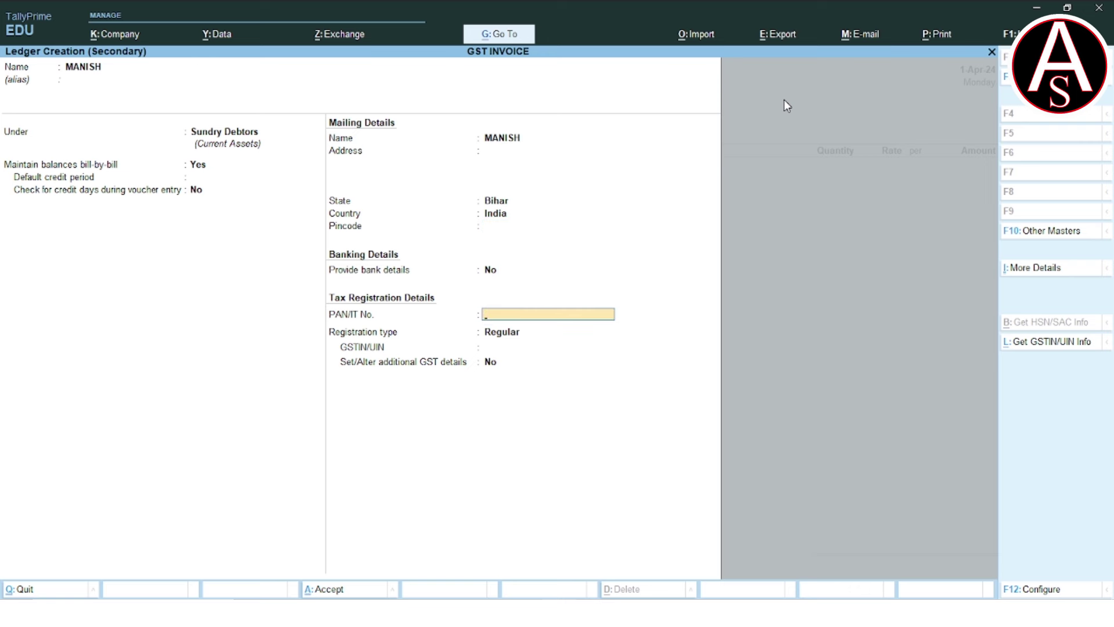
Enter the customer's PAN and Bihar GSTIN, keeping Regular GST registration.
text(ASDFG1234J)
key(Return)
key(Return)
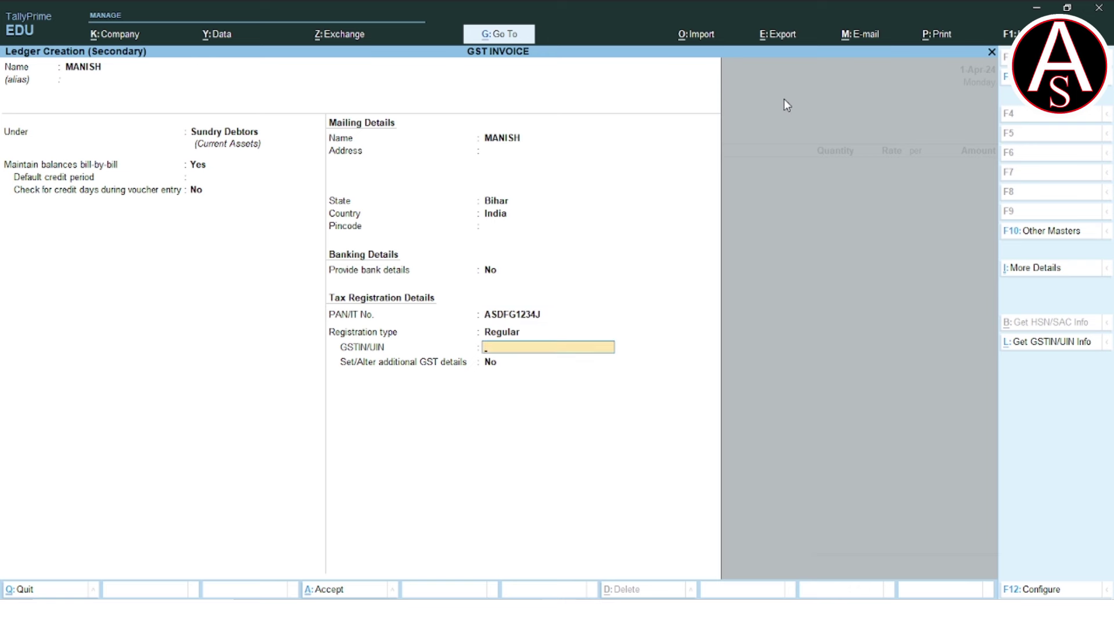
text(10ASDFG)
text(1234J1ZN)
key(Return)
key(Return)
key(Return)
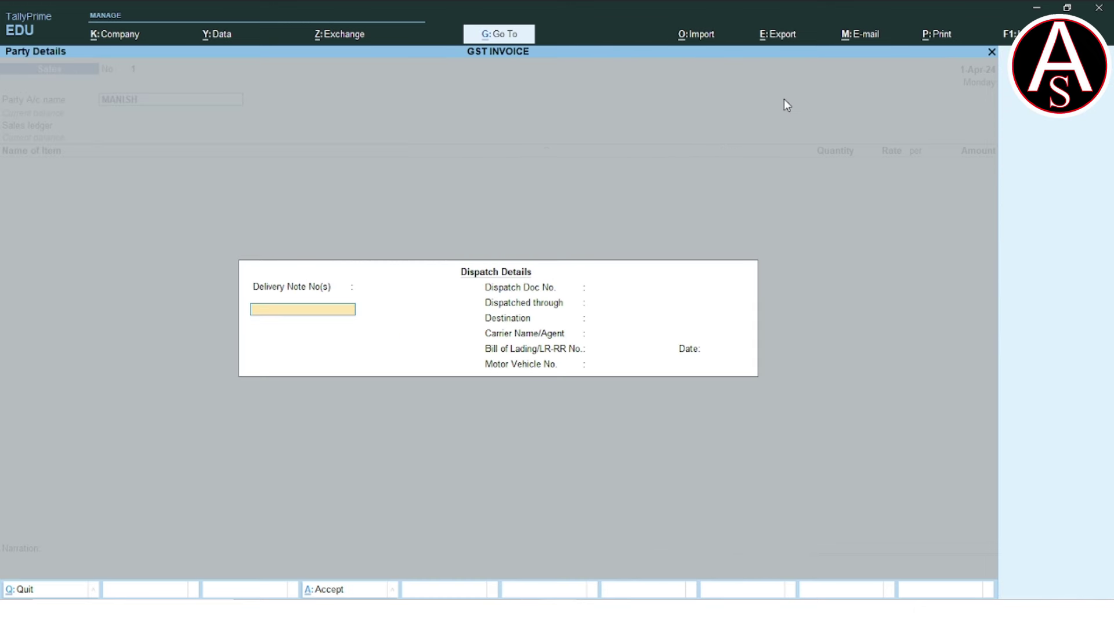
Accept the party details and create a sales ledger named SALE under Sales Accounts.
key(ctrl+a)
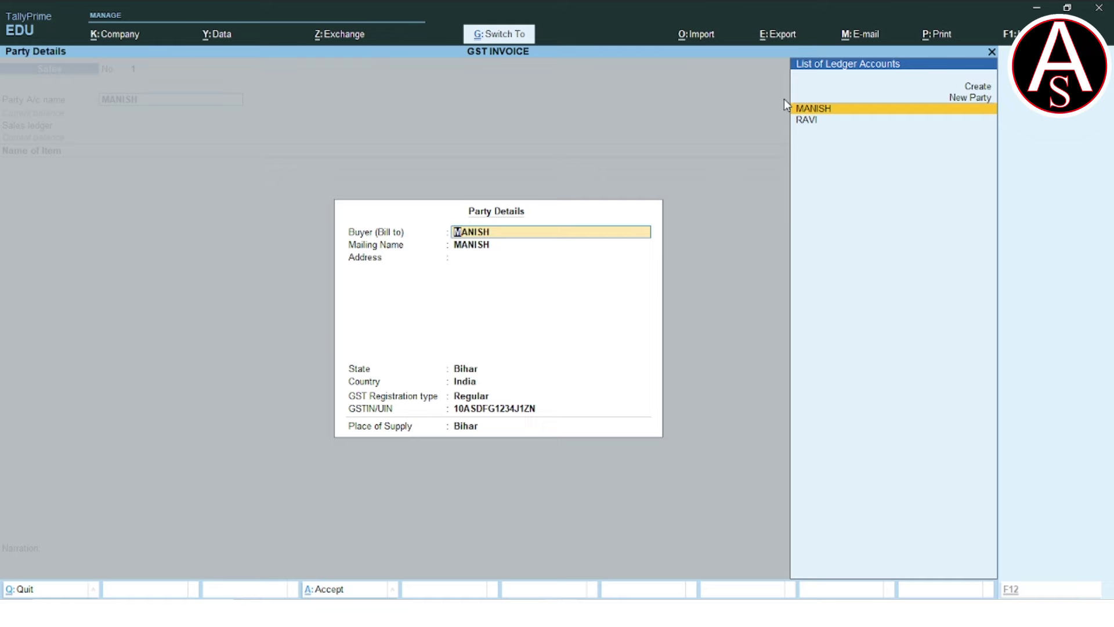
key(ctrl+a)
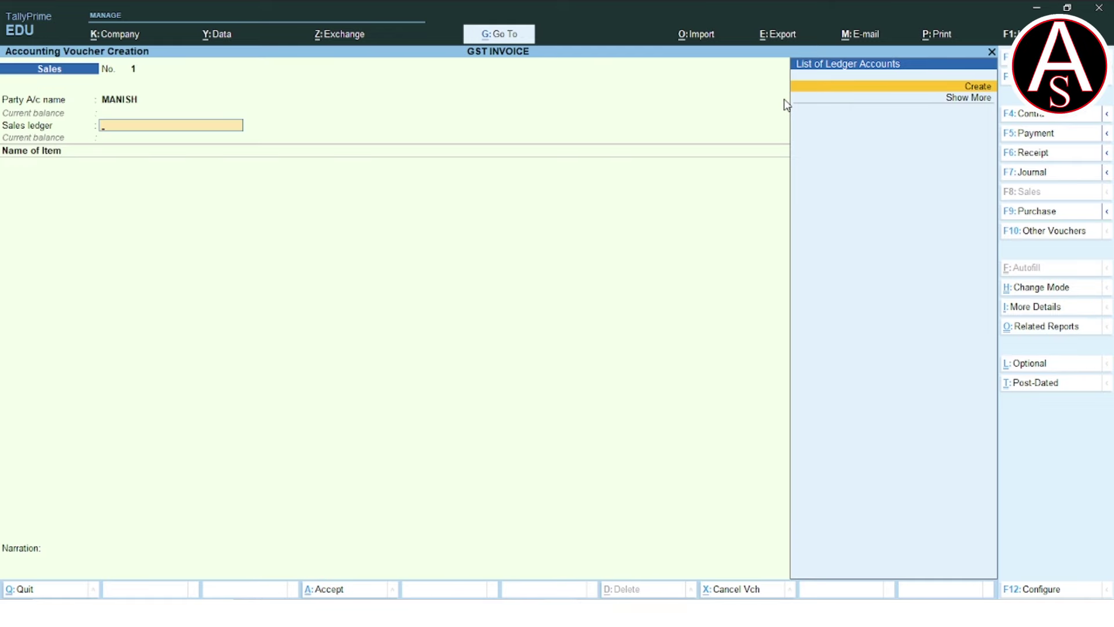
key(Return)
text(SALE)
key(Return)
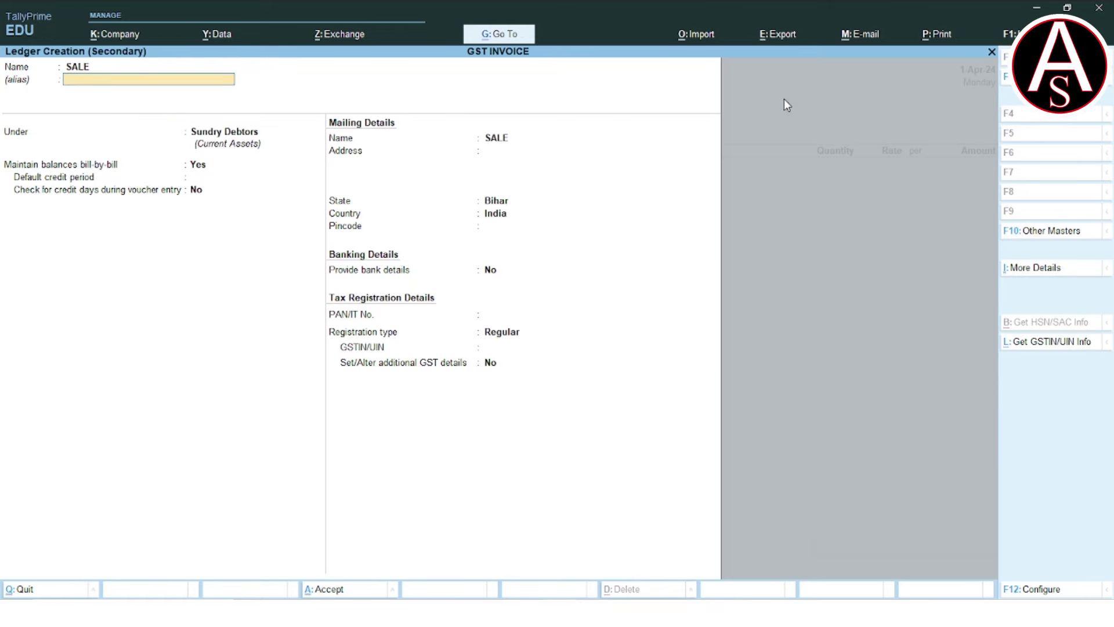
key(Return)
text(SAL)
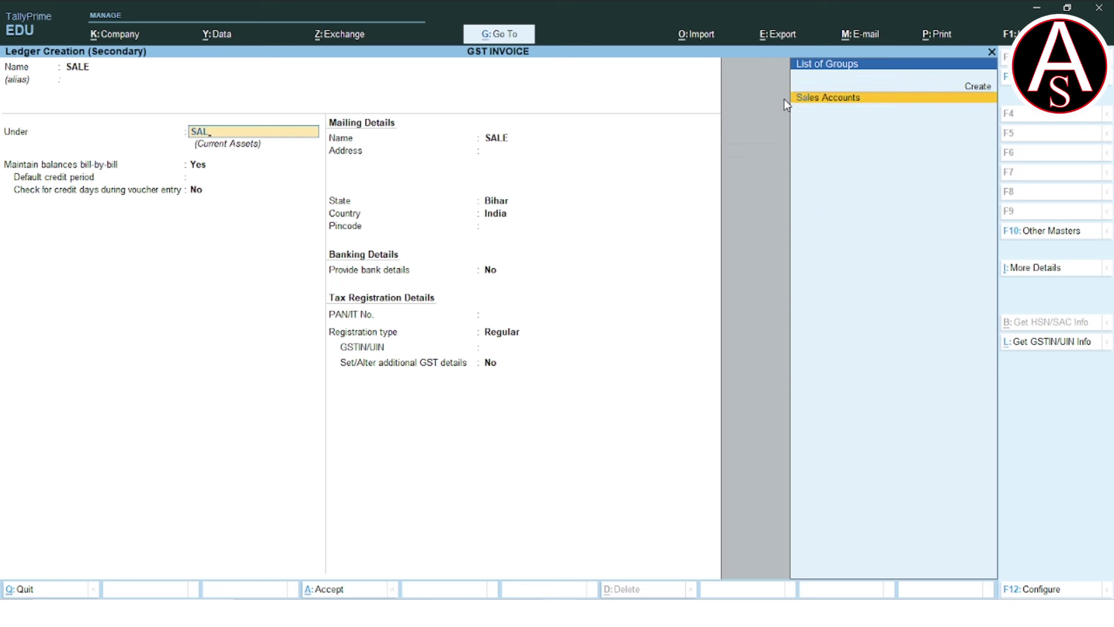
key(Return)
key(Return)
Set the SALE ledger's type of supply to Goods.
key(Return)
key(Return)
key(Return)
key(Return)
key(Return)
key(BackSpace)
key(Up)
key(Return)
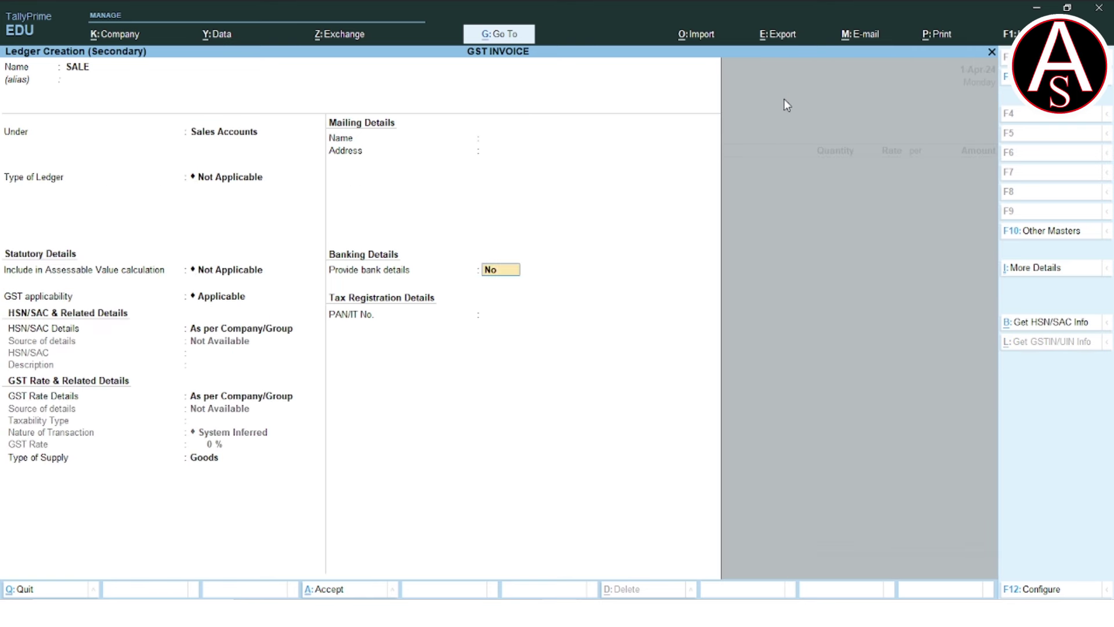
key(Return)
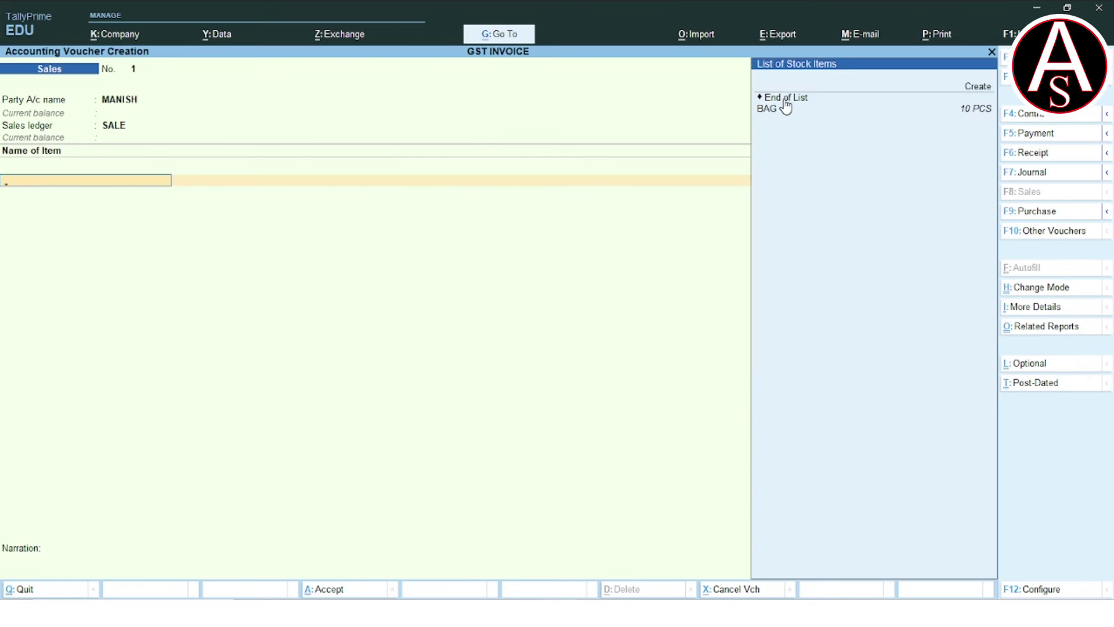
Add item BAG at 10 PCS × 500.00 for an amount of 5,000.00.
click(783, 108)
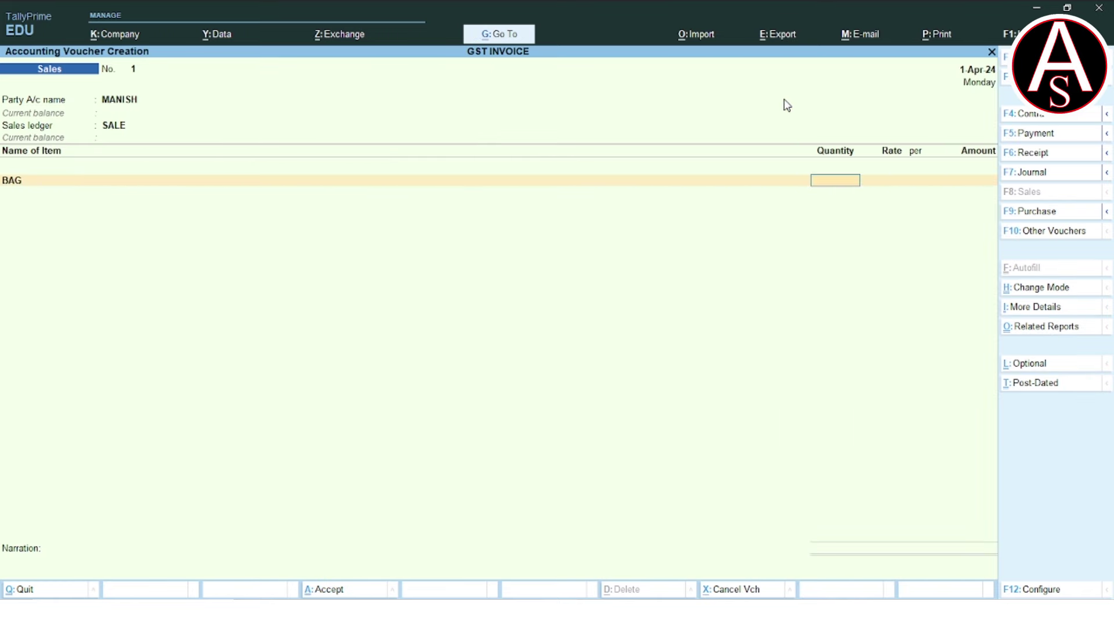
text(10)
key(Return)
text(500)
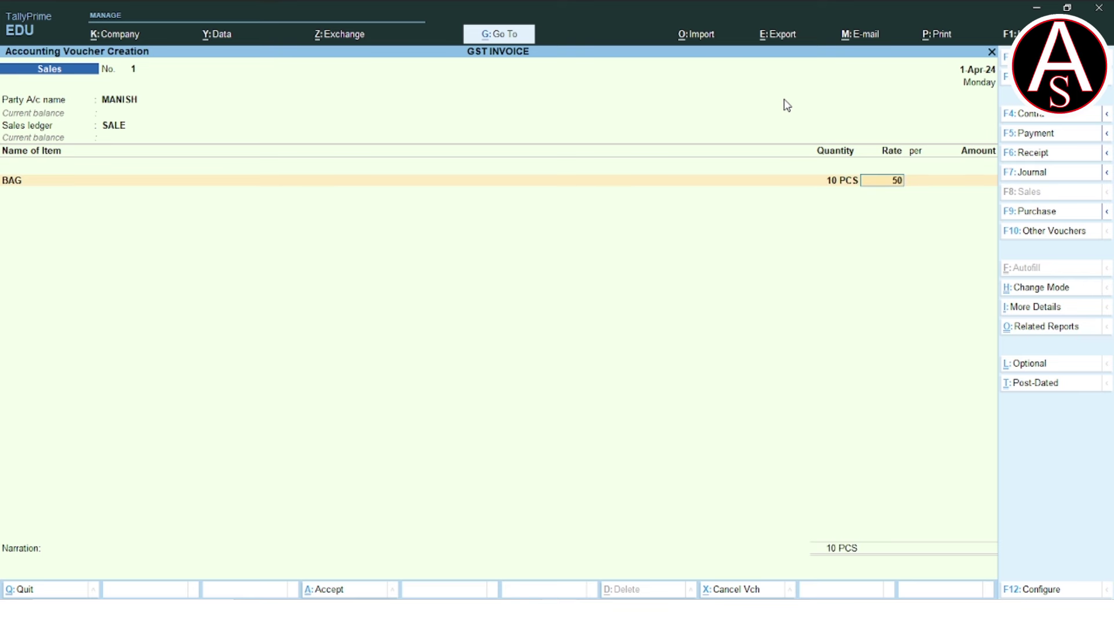
key(Return)
key(Return)
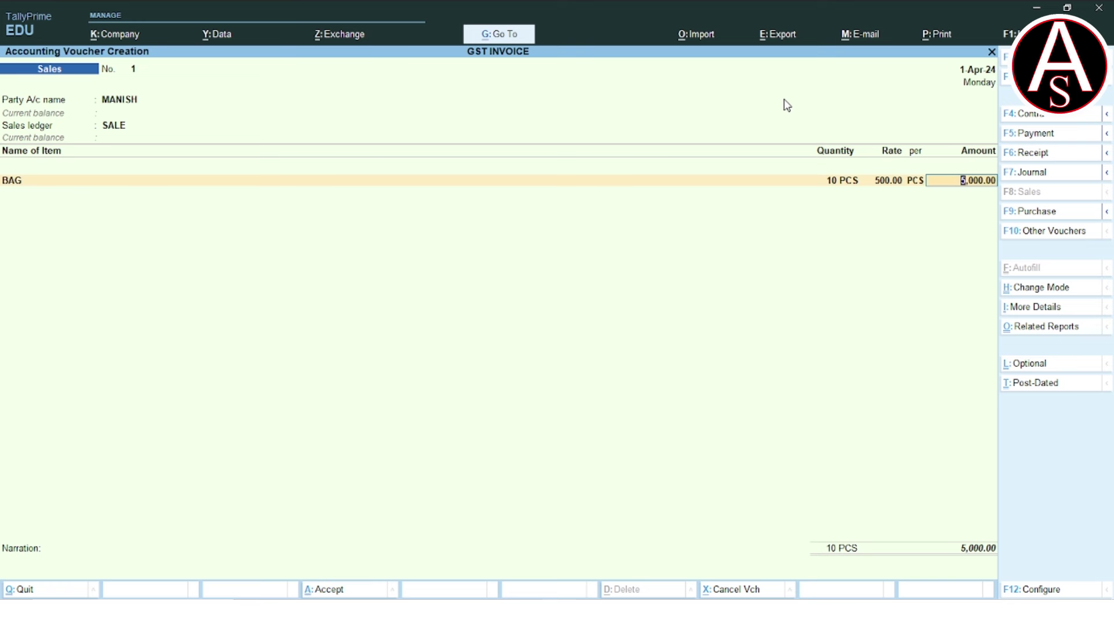
key(Return)
Add CGST and SGST lines of 300.00 each and save the 5,600.00 voucher.
text(S)
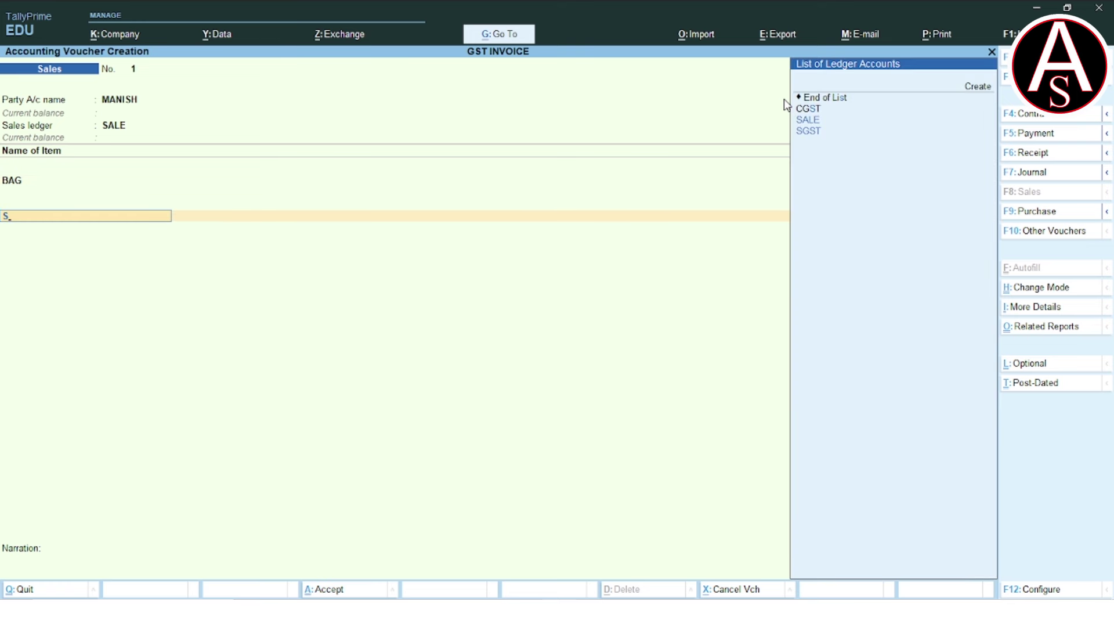
key(Up)
key(Return)
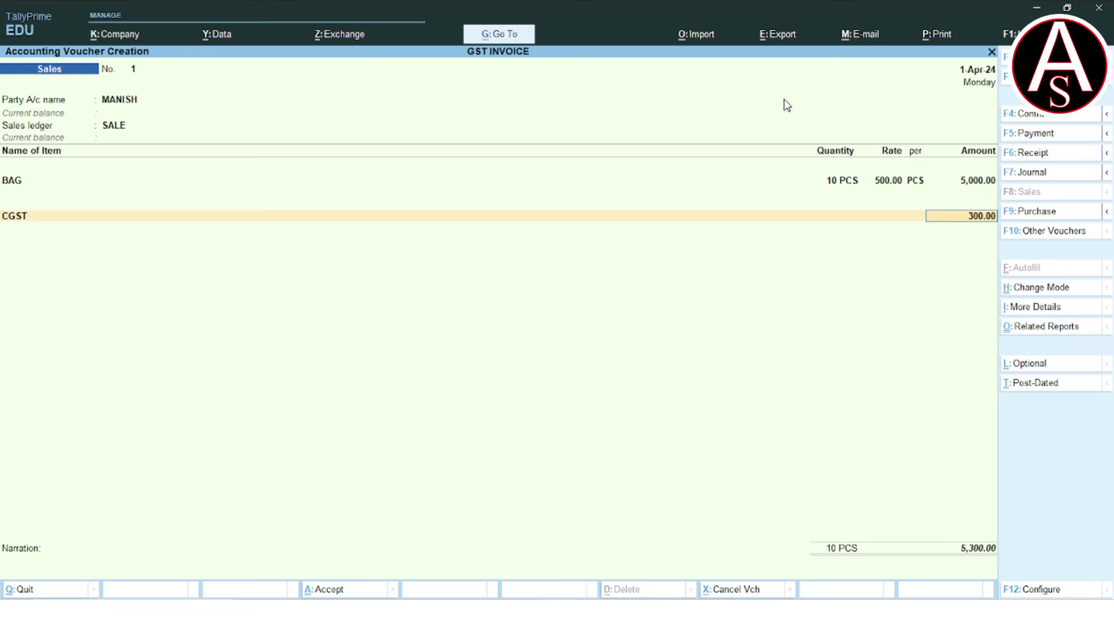
key(Return)
text(SGST)
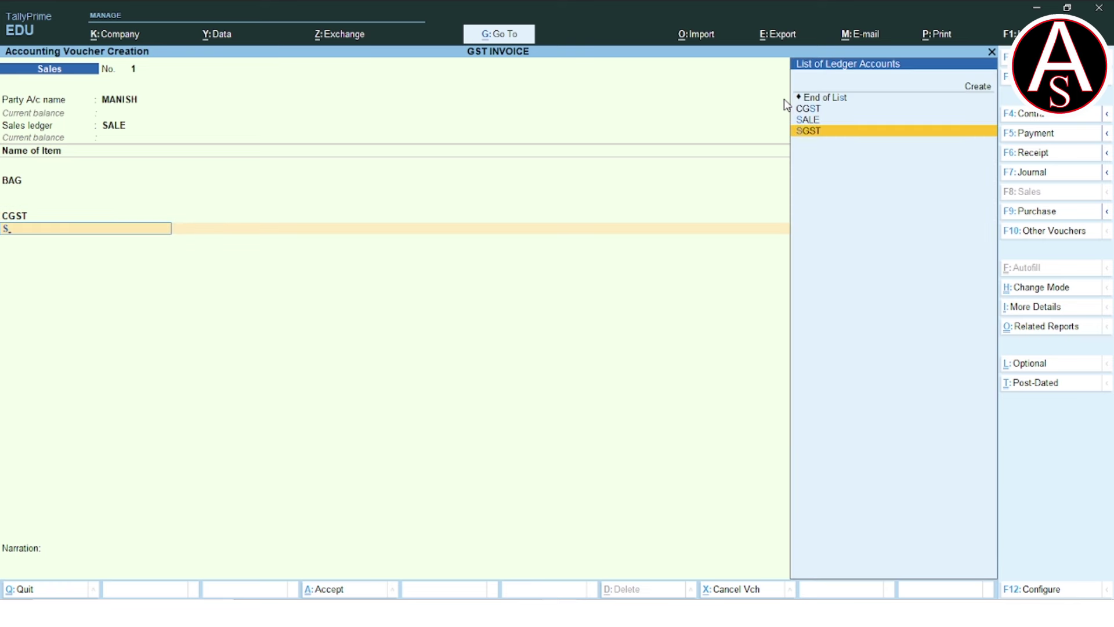
key(Return)
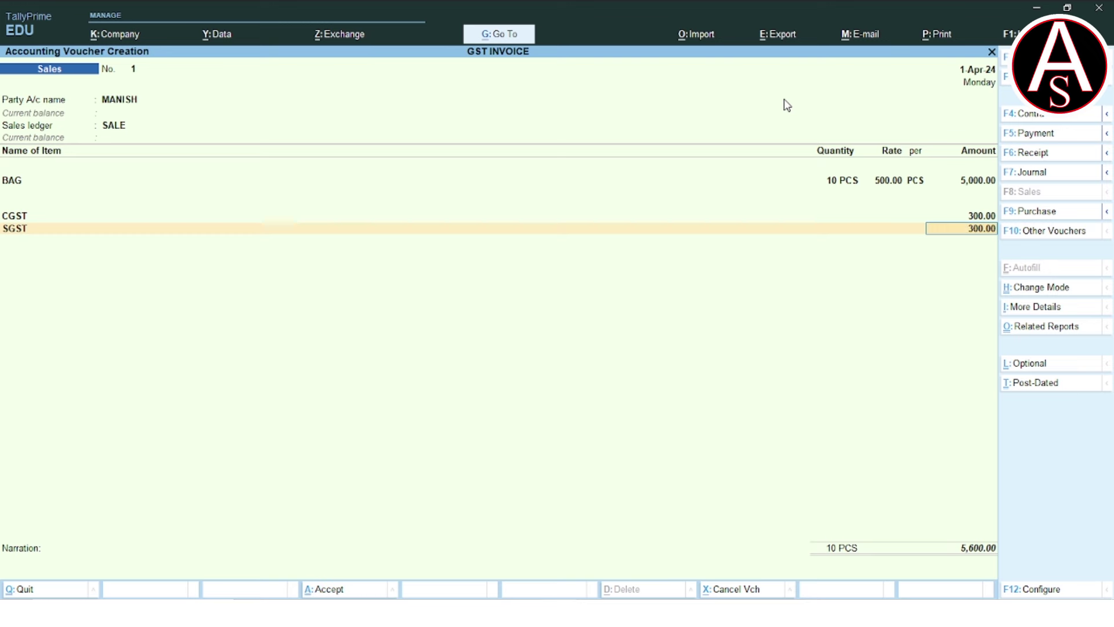
key(ctrl)
key(ctrl+a)
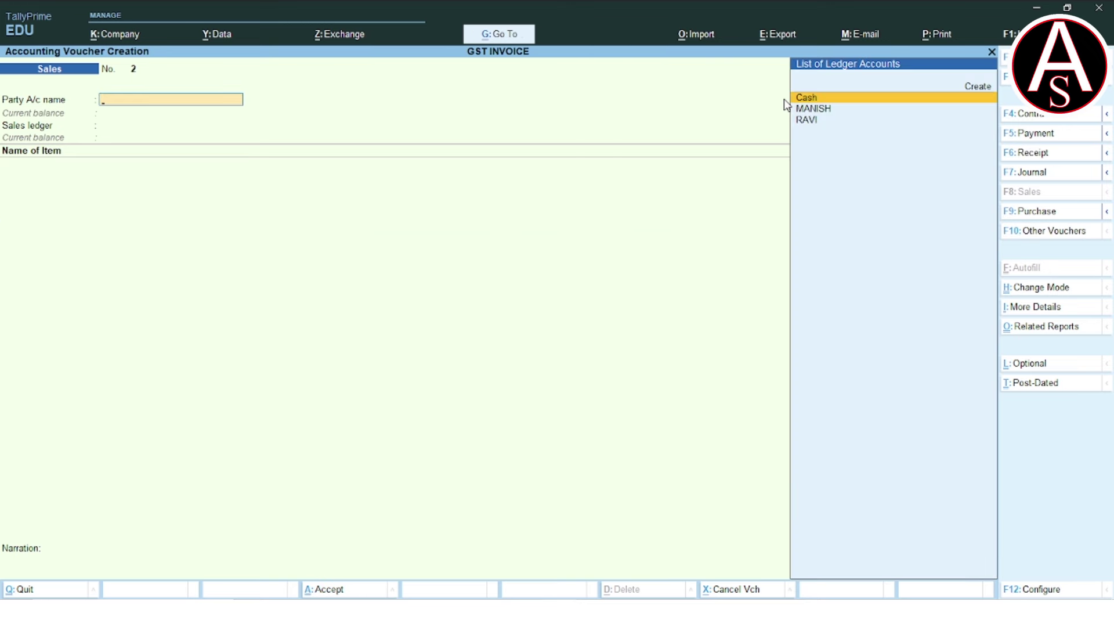
Quit voucher entry and open GSTR-3B via Display More Reports > GST Reports.
key(Escape)
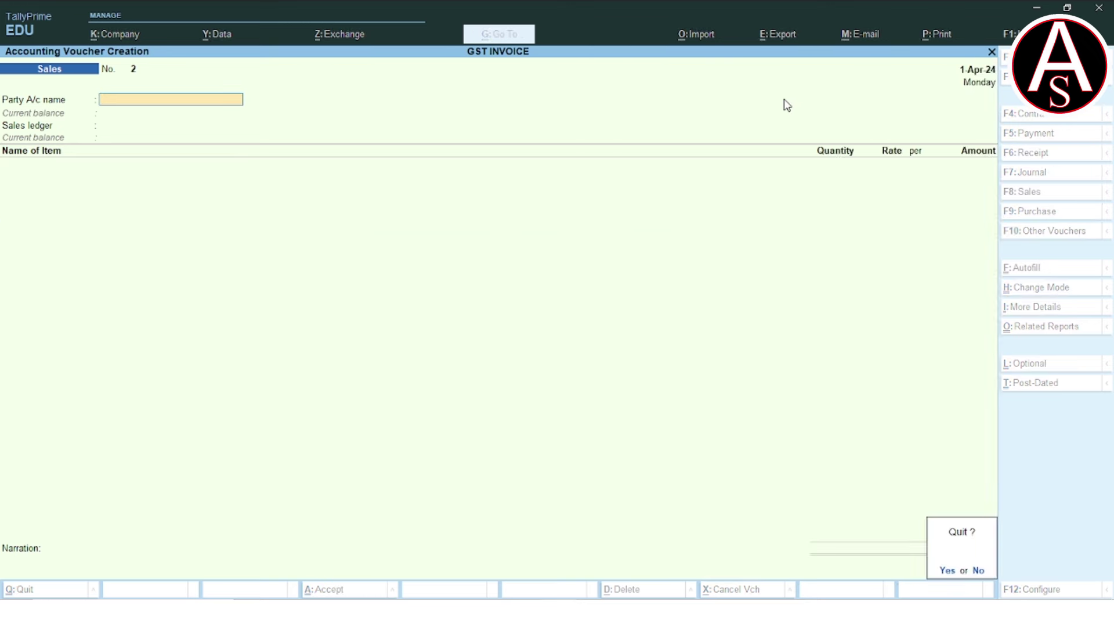
key(y)
key(Down)
key(Down)
key(Down)
key(Down)
key(Down)
key(Down)
key(Down)
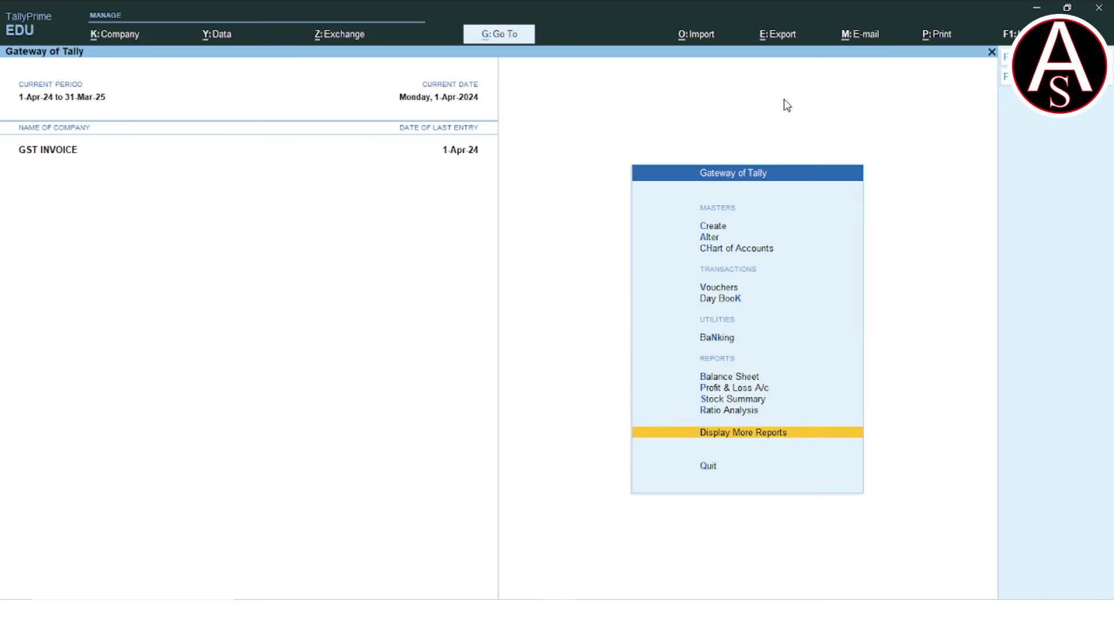
key(Return)
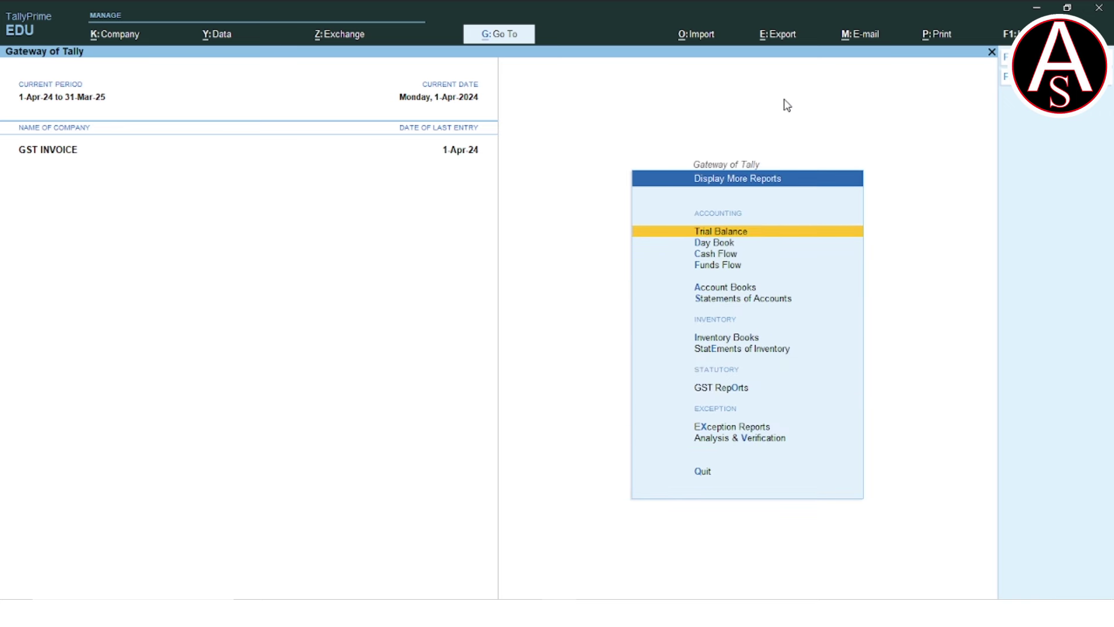
key(Down)
key(Down)
key(Down)
key(Down)
key(Down)
key(Down)
key(Down)
key(Down)
key(Down)
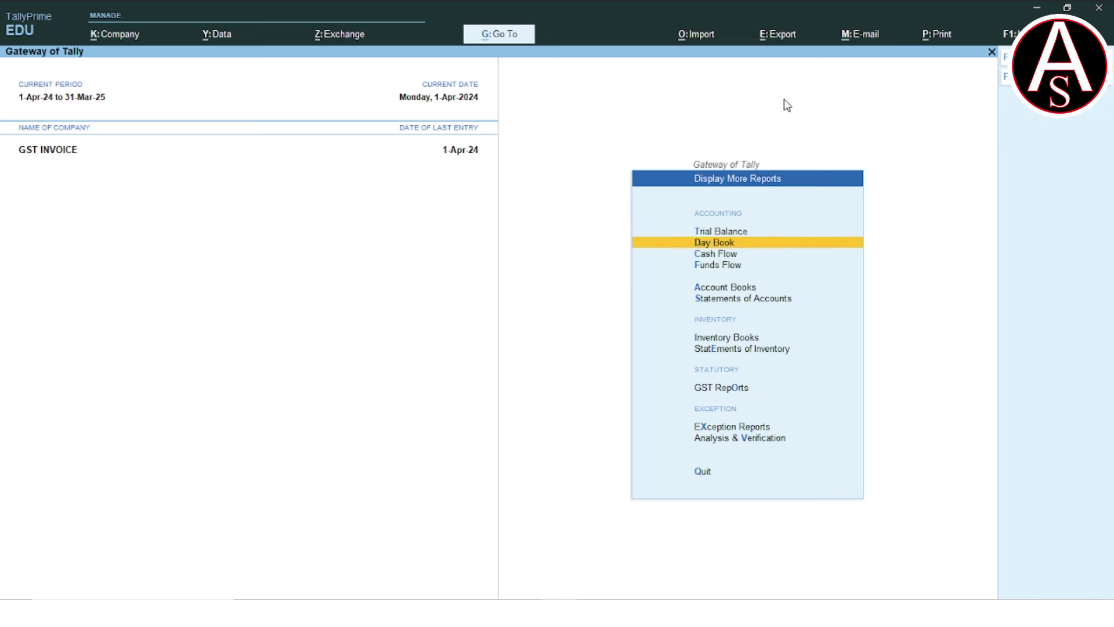
key(Up)
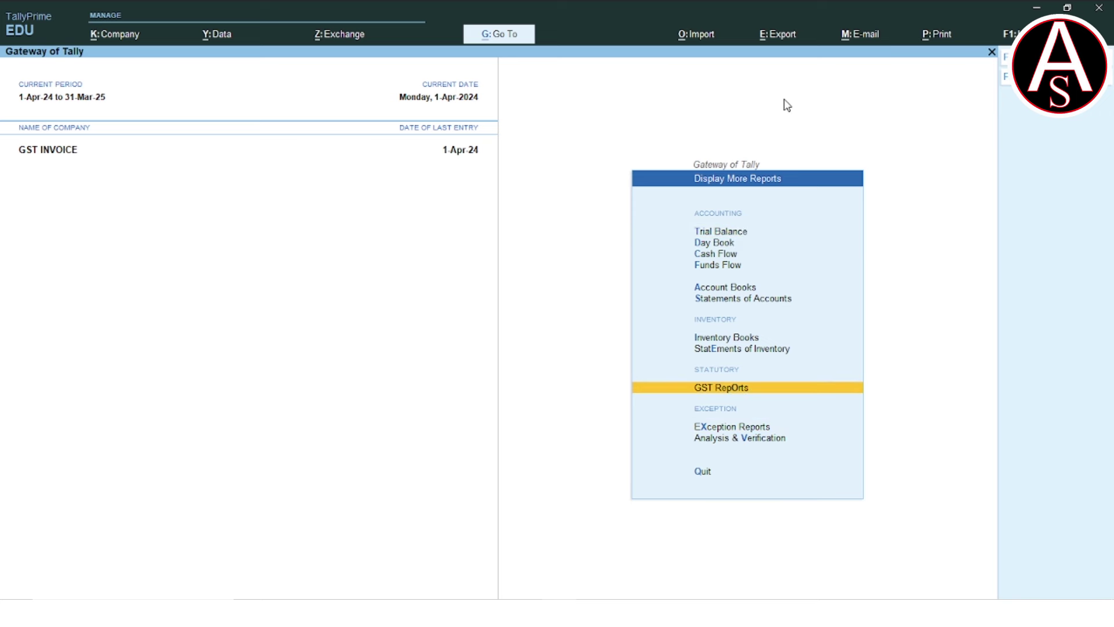
key(Return)
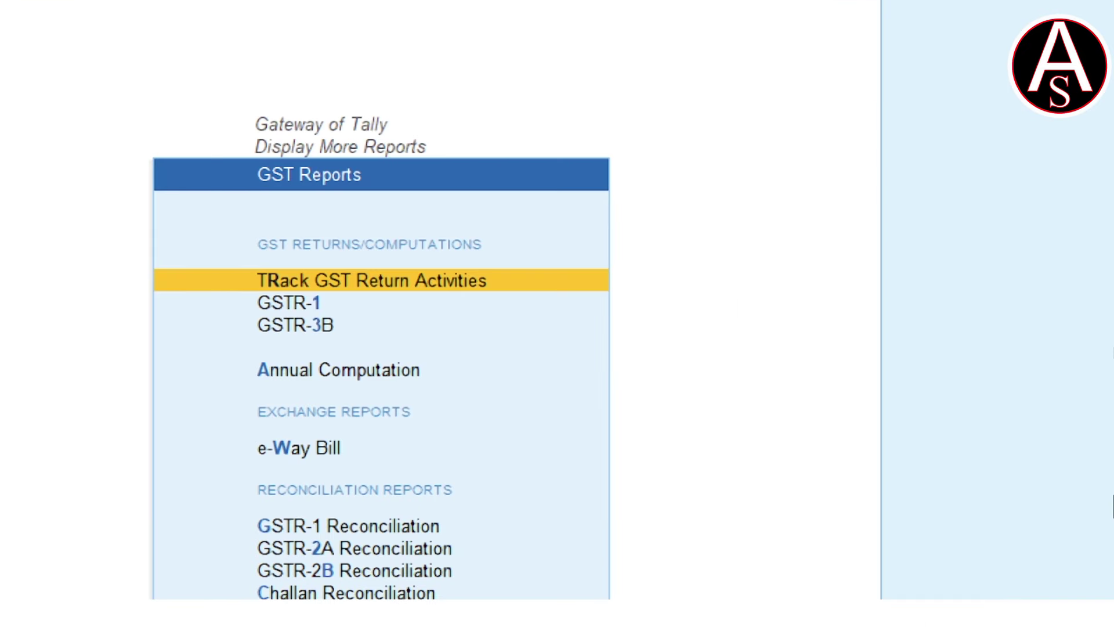
key(Down)
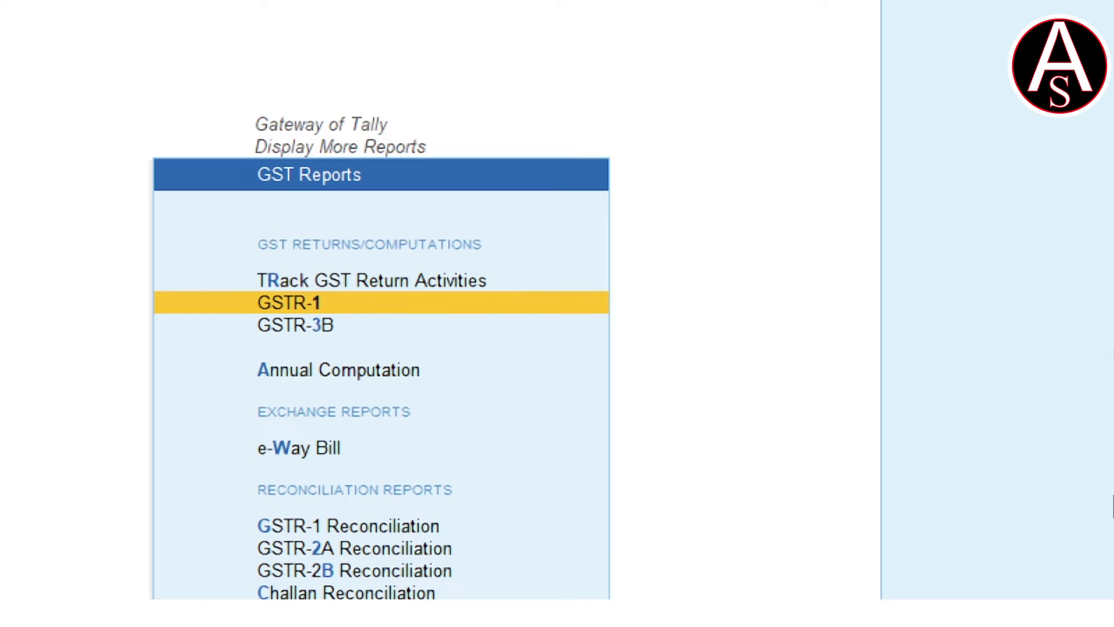
key(Down)
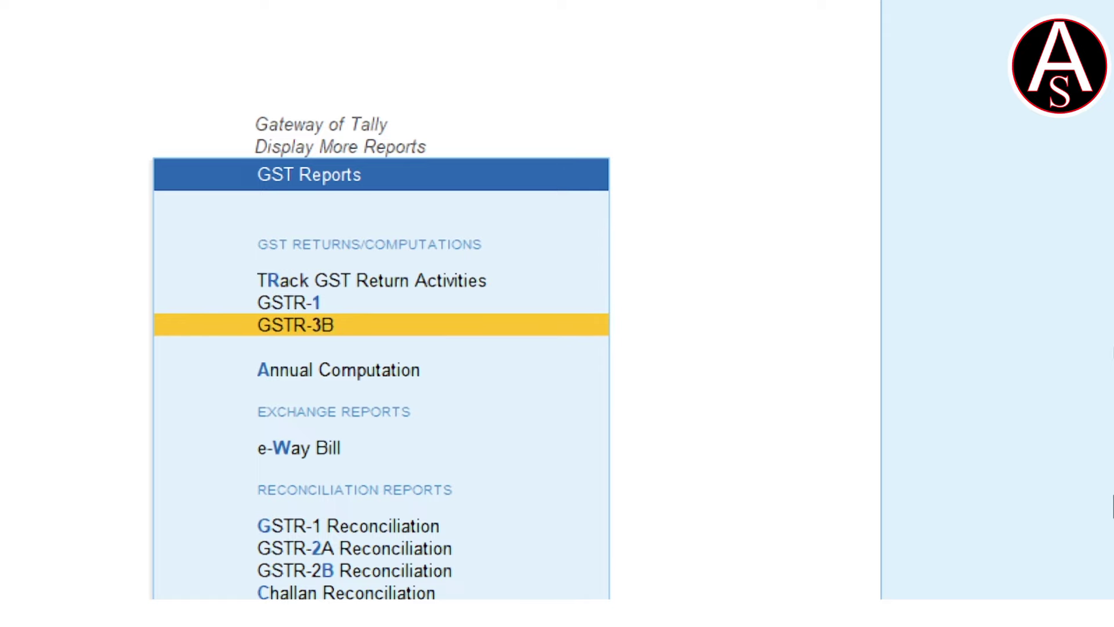
key(Return)
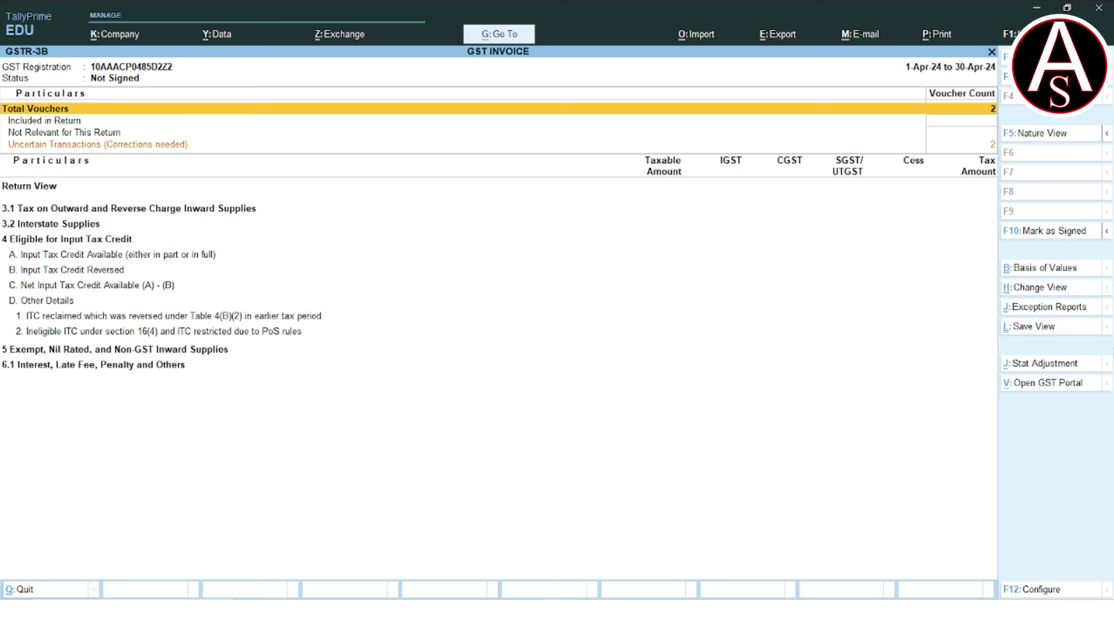
Drill into GSTR-3B's uncertain transactions to list vouchers with invalid party registration.
key(Down)
key(Down)
key(Down)
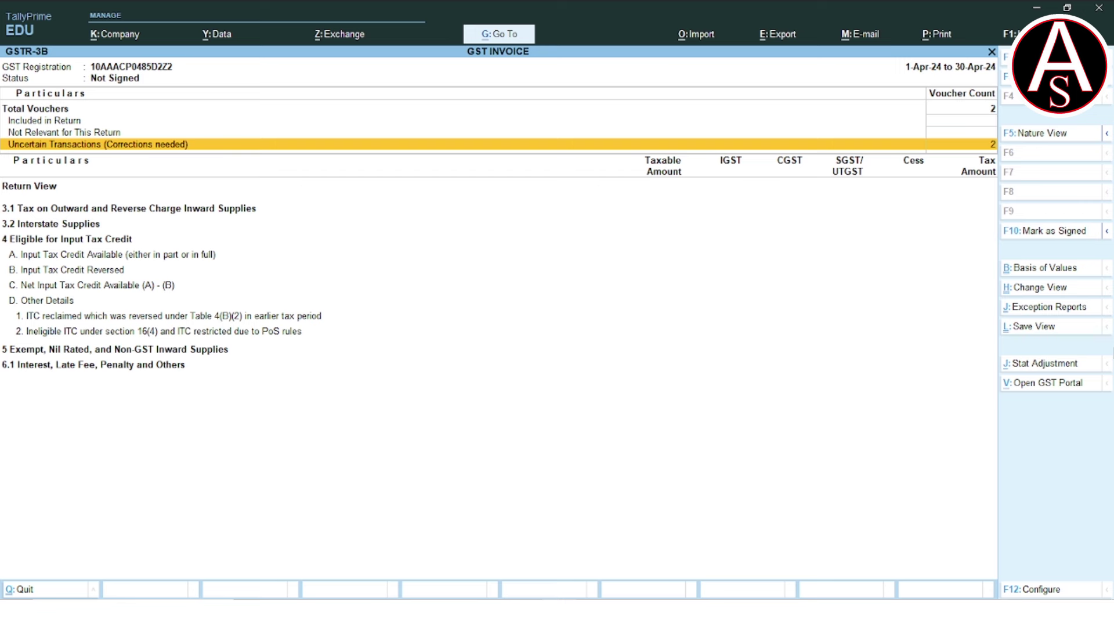
key(Return)
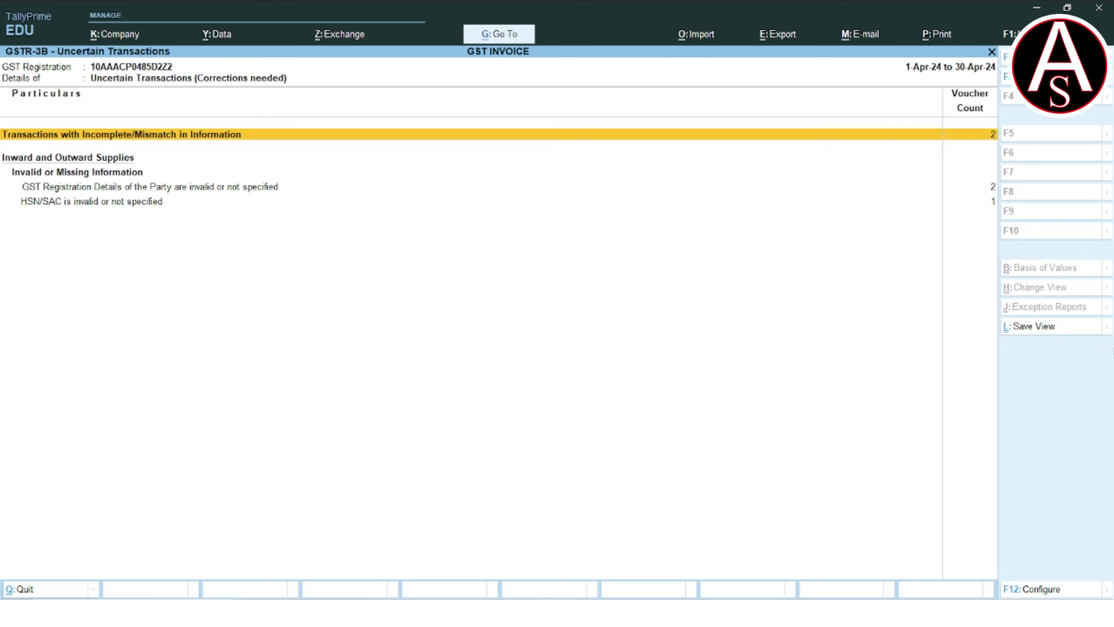
key(Down)
key(Down)
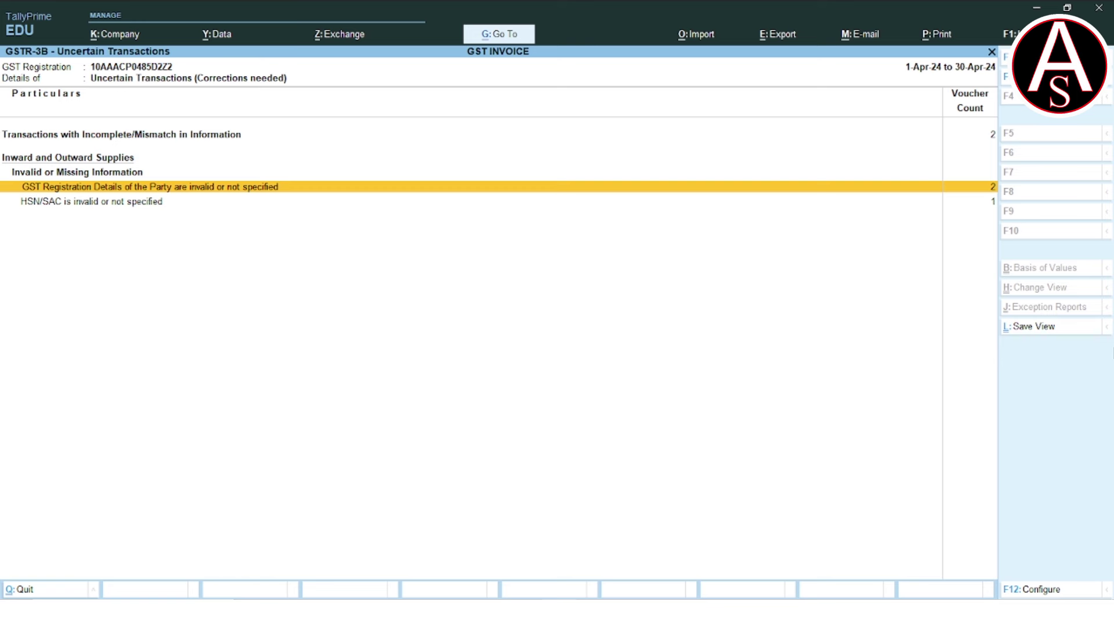
key(Return)
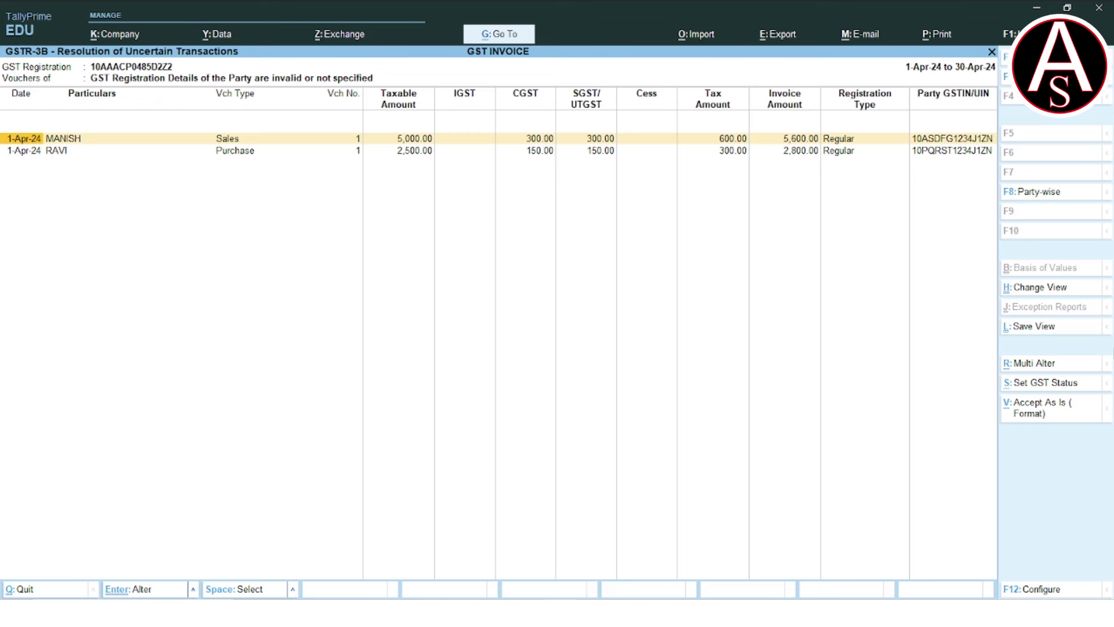
Inspect the sales voucher's party details, then list all incomplete or mismatched vouchers.
key(Return)
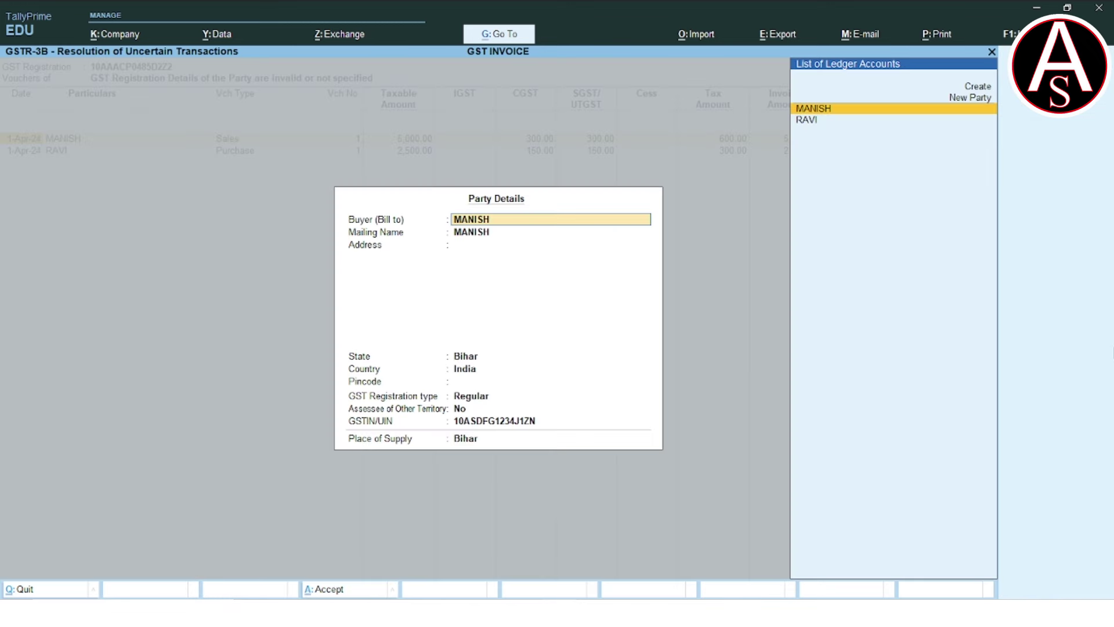
key(Escape)
key(Escape)
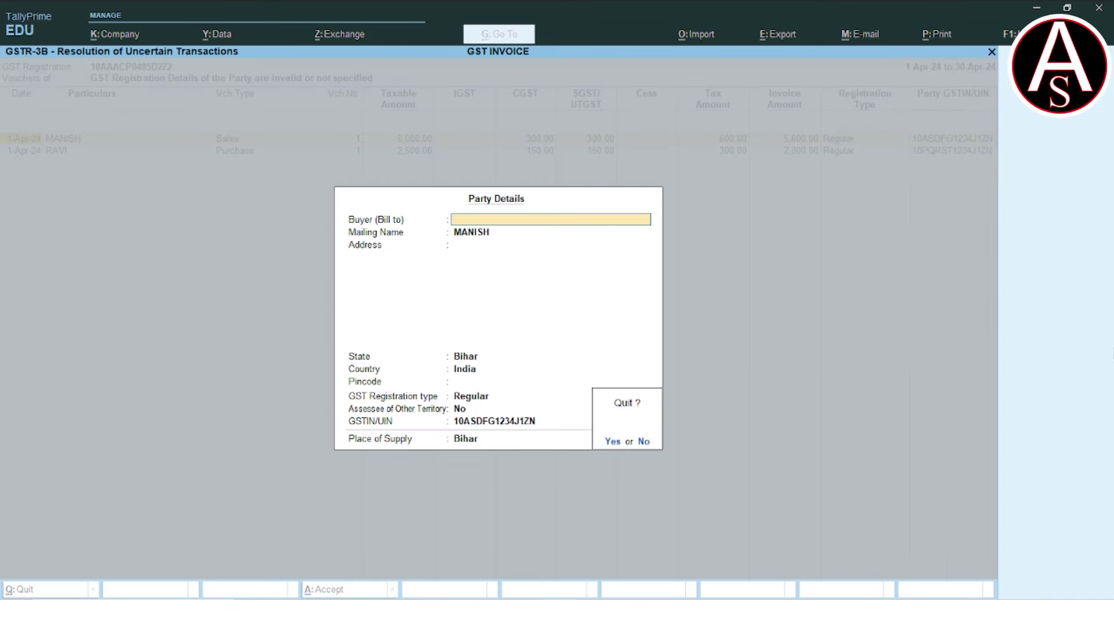
key(Return)
key(Escape)
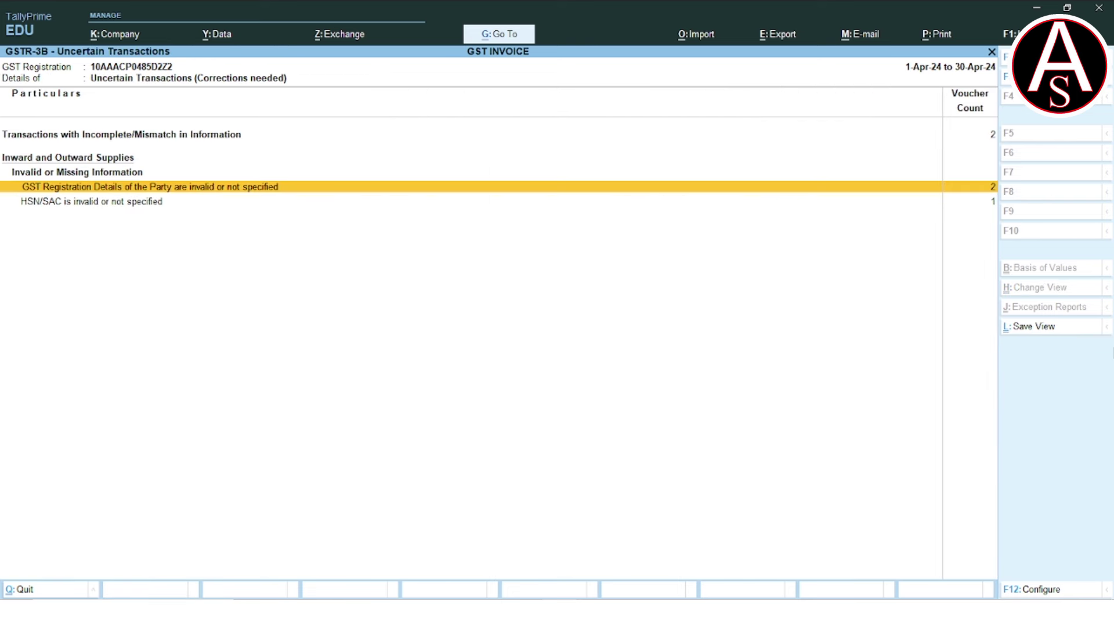
key(Up)
key(Up)
key(Up)
key(Return)
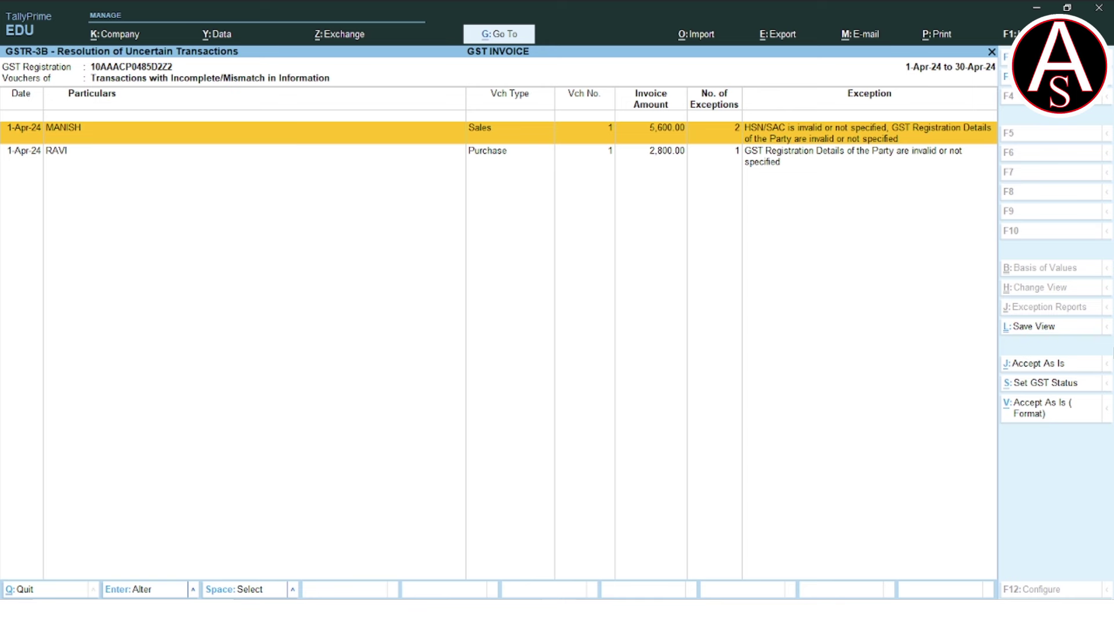
Open the purchase voucher and alter its supplier ledger, dismissing the invalid PAN warning.
key(Down)
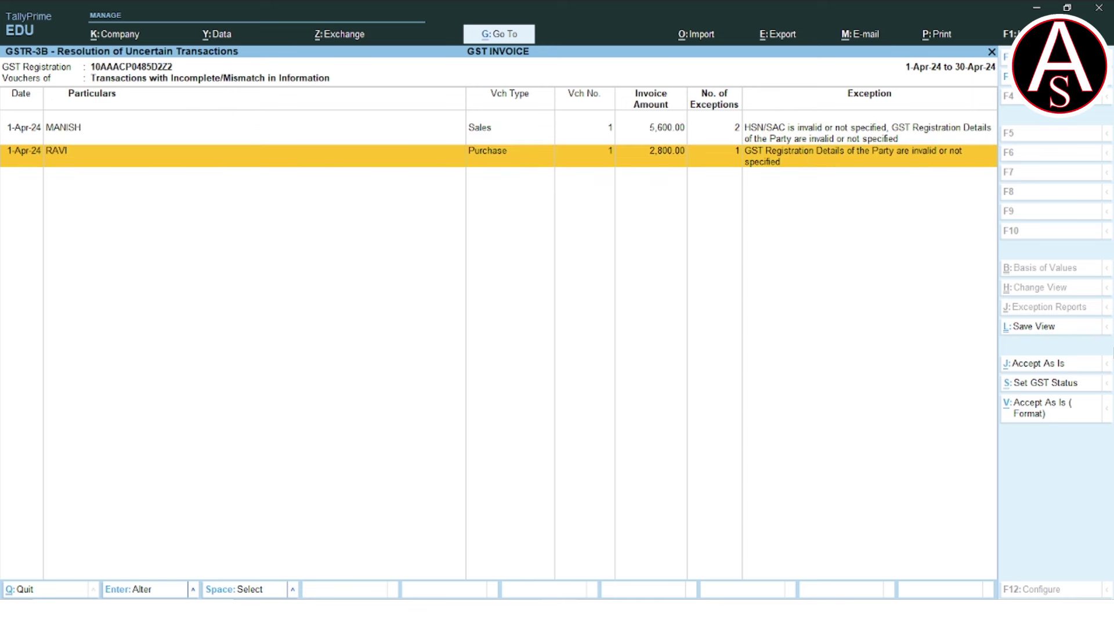
key(Return)
key(Return)
key(Return)
key(Return)
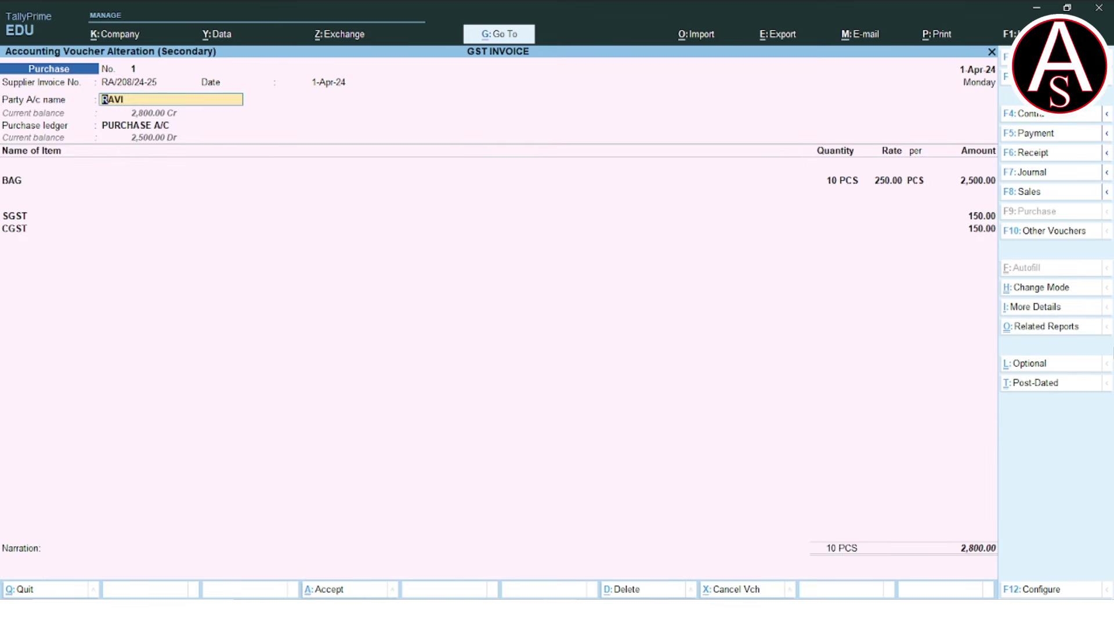
key(ctrl)
key(ctrl+Return)
key(Return)
key(Return)
key(Return)
key(Return)
key(Return)
key(Return)
key(Return)
key(Return)
key(Return)
key(Return)
key(Return)
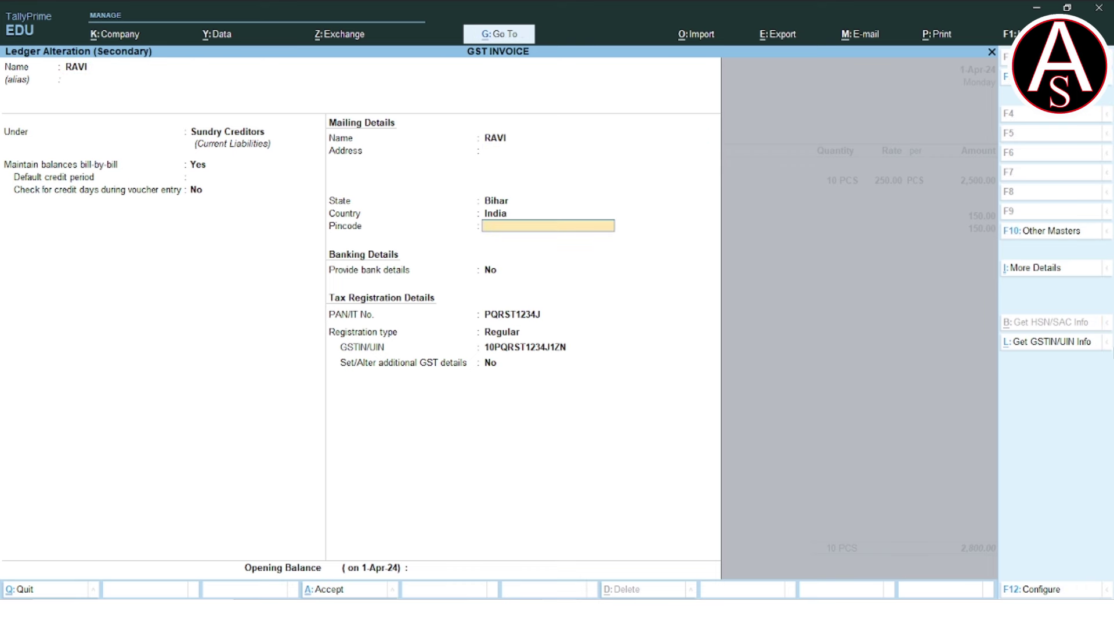
key(Return)
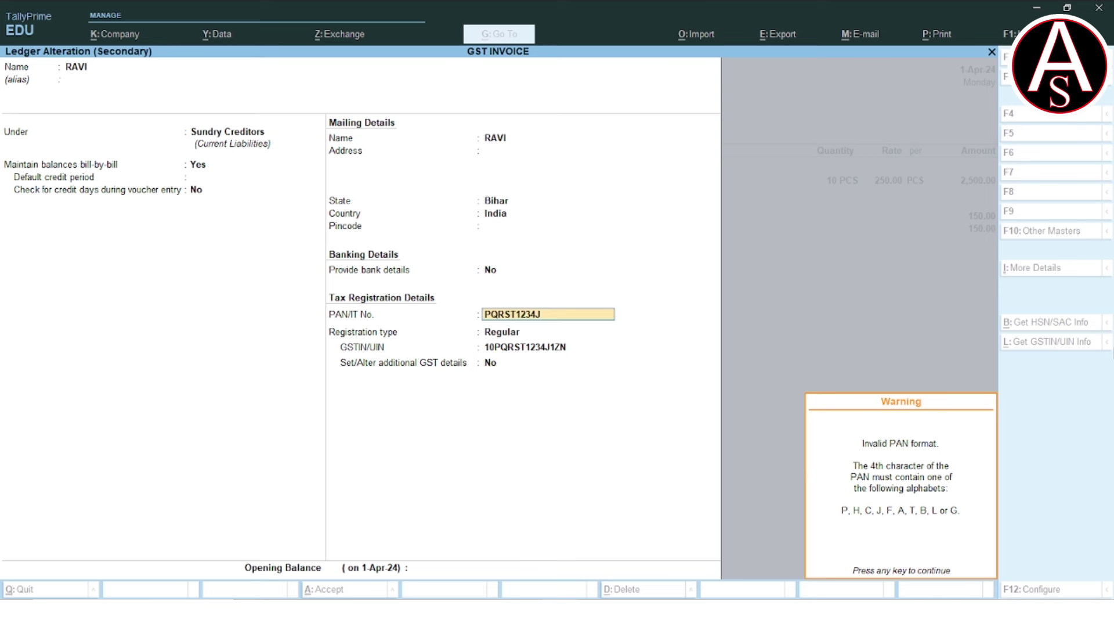
key(Return)
key(Return)
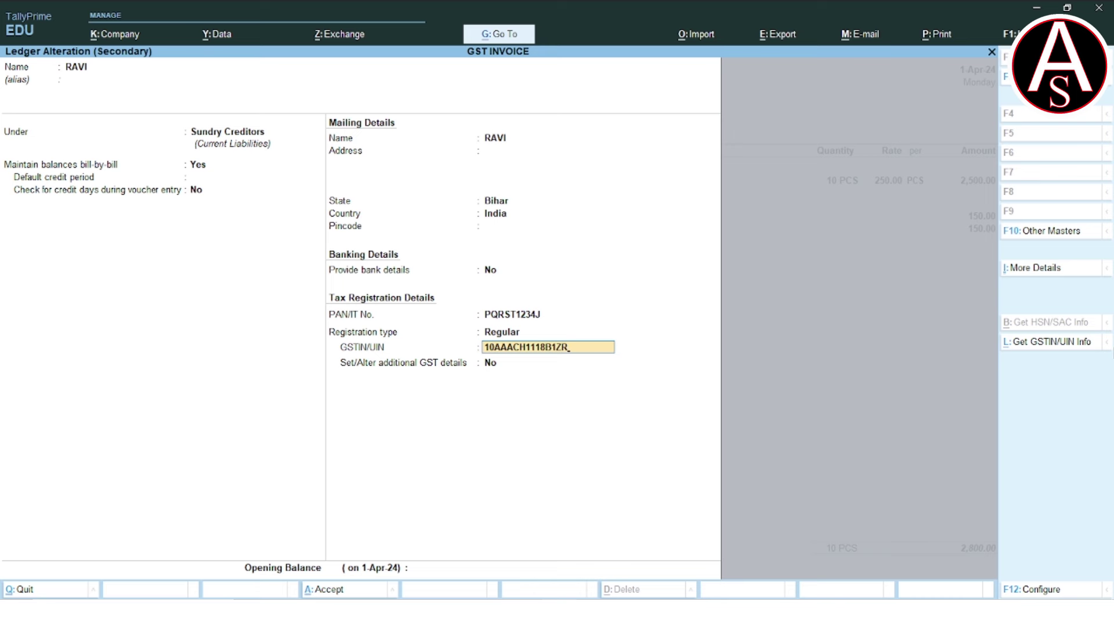
Enter the supplier's corrected GSTIN and PAN and save the supplier ledger.
key(Return)
key(BackSpace)
key(BackSpace)
key(BackSpace)
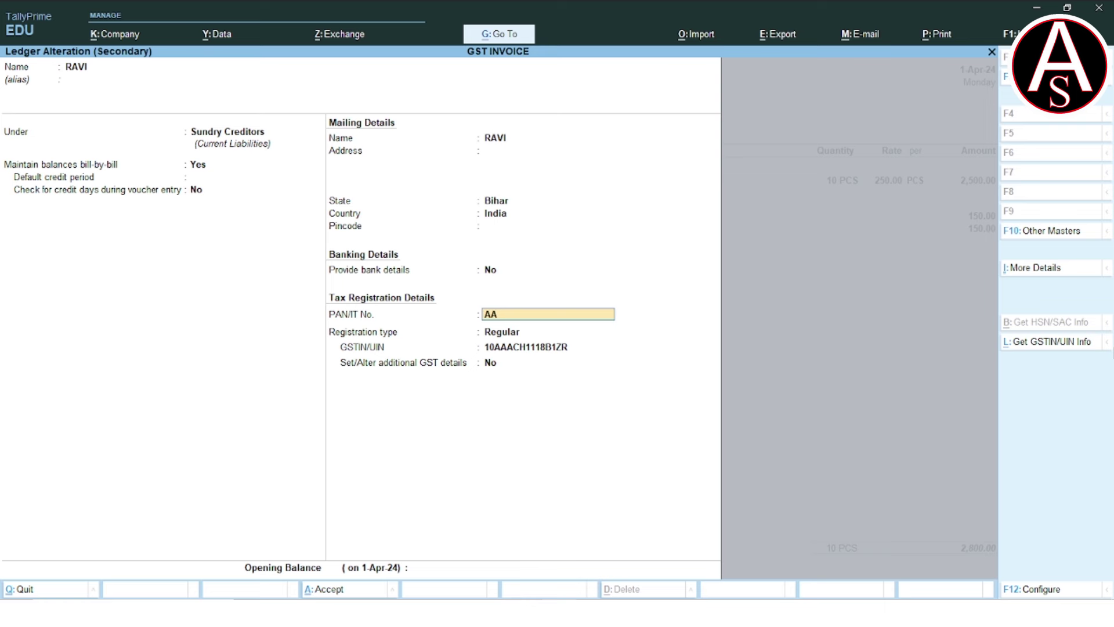
key(Return)
key(Return)
key(Return)
key(Return)
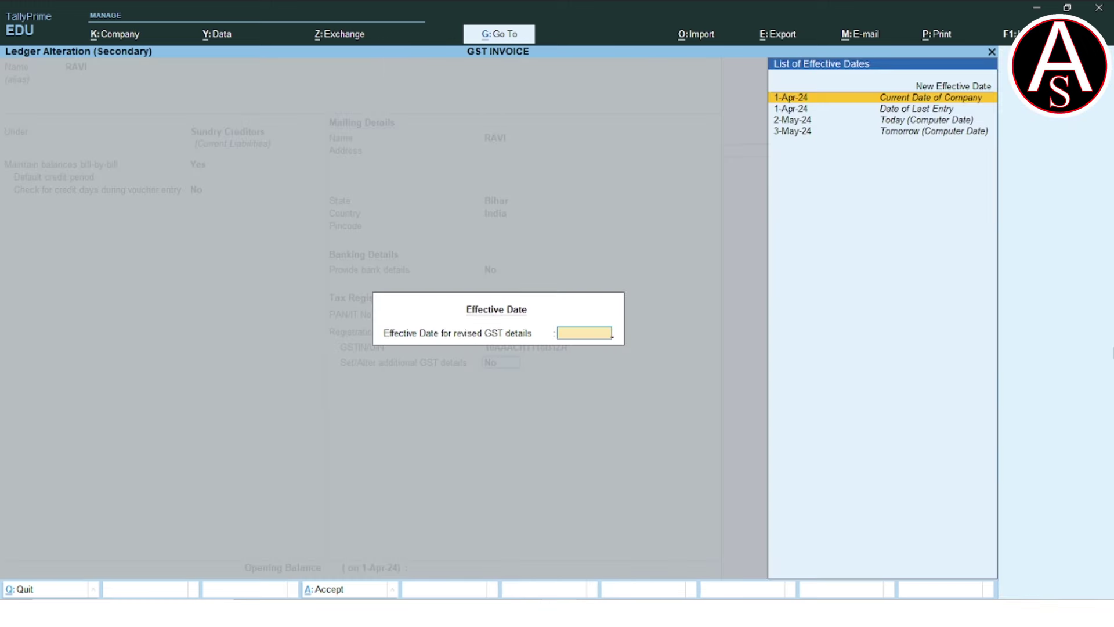
key(Return)
key(Return)
key(y)
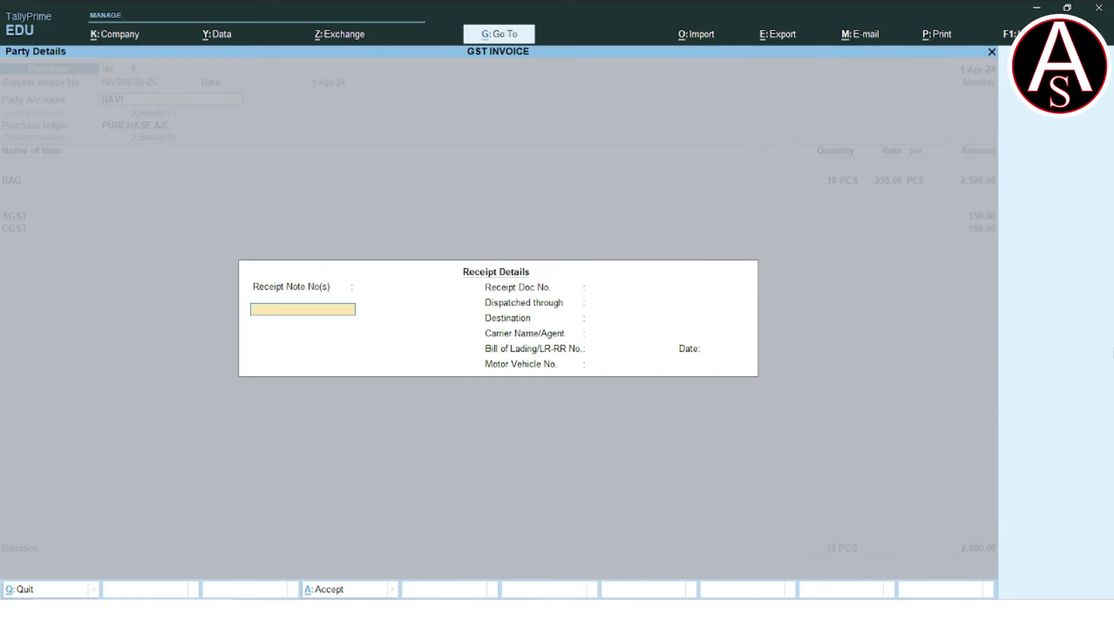
key(Return)
Retype the supplier's GSTIN in the purchase voucher's Party Details.
key(Return)
key(Return)
key(Return)
key(Return)
key(Return)
key(Return)
key(Return)
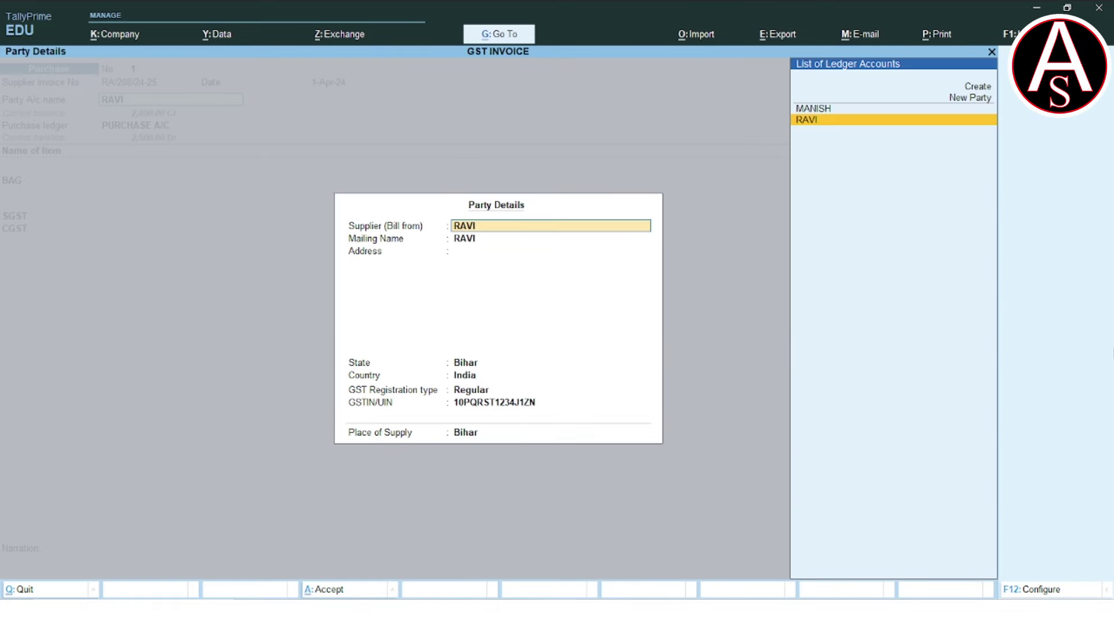
key(Return)
key(Return)
key(Return)
key(Return)
key(Return)
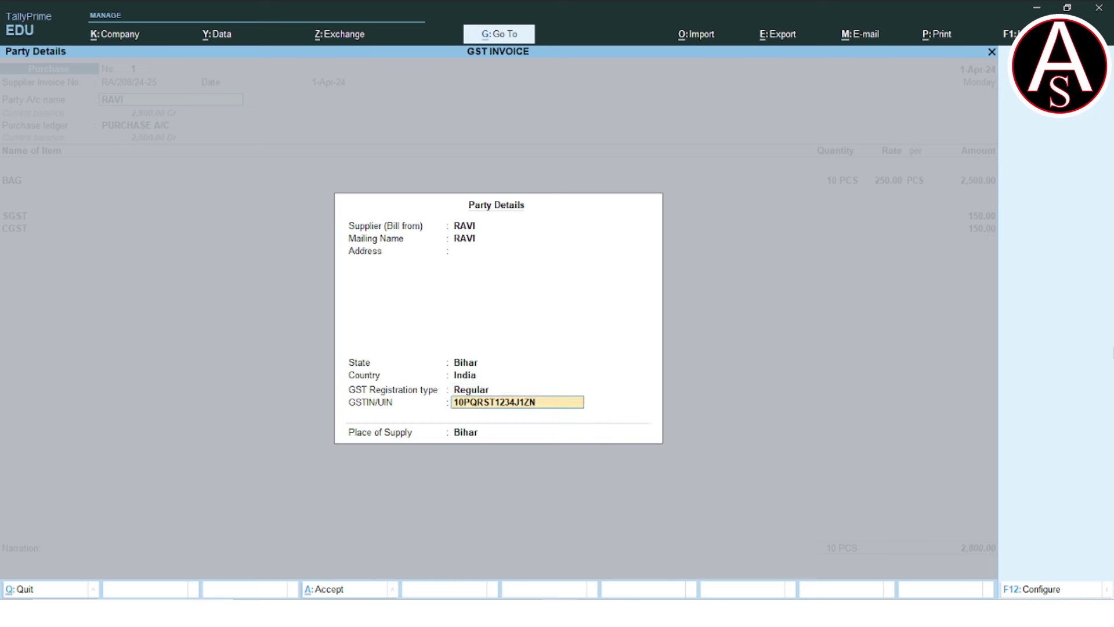
key(Return)
key(Return)
key(Return)
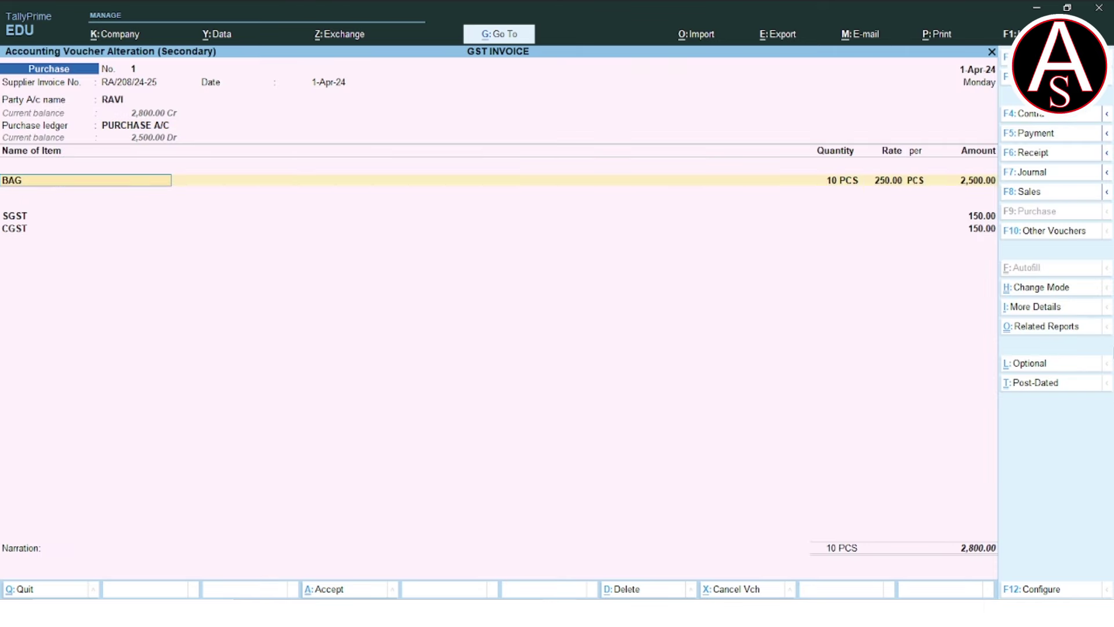
Save the purchase voucher and open the sales voucher's customer ledger for alteration.
key(ctrl+a)
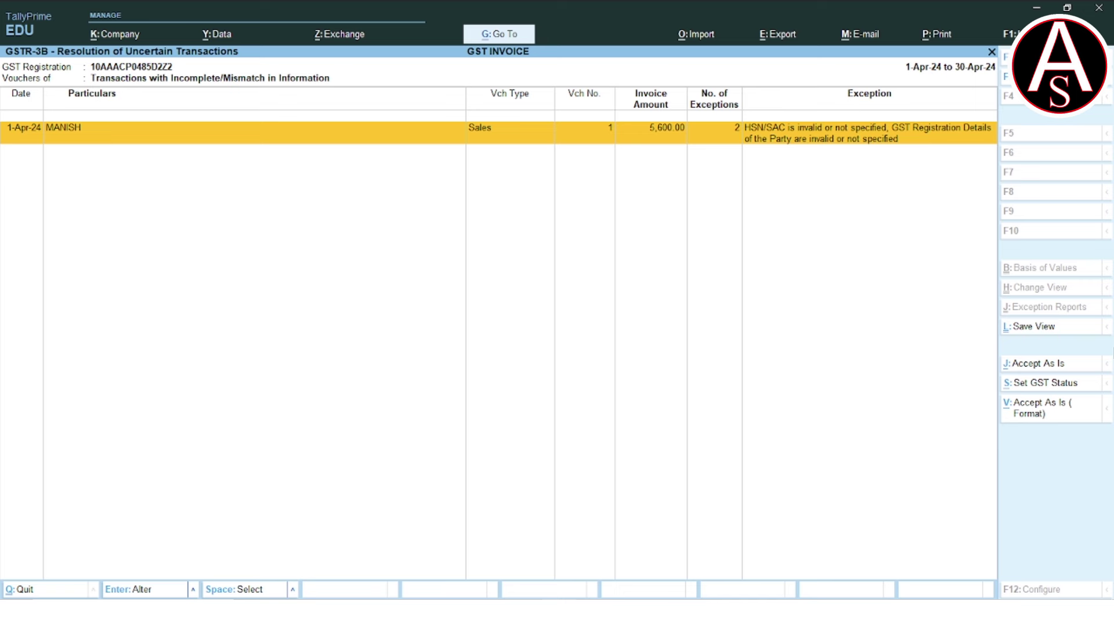
key(Return)
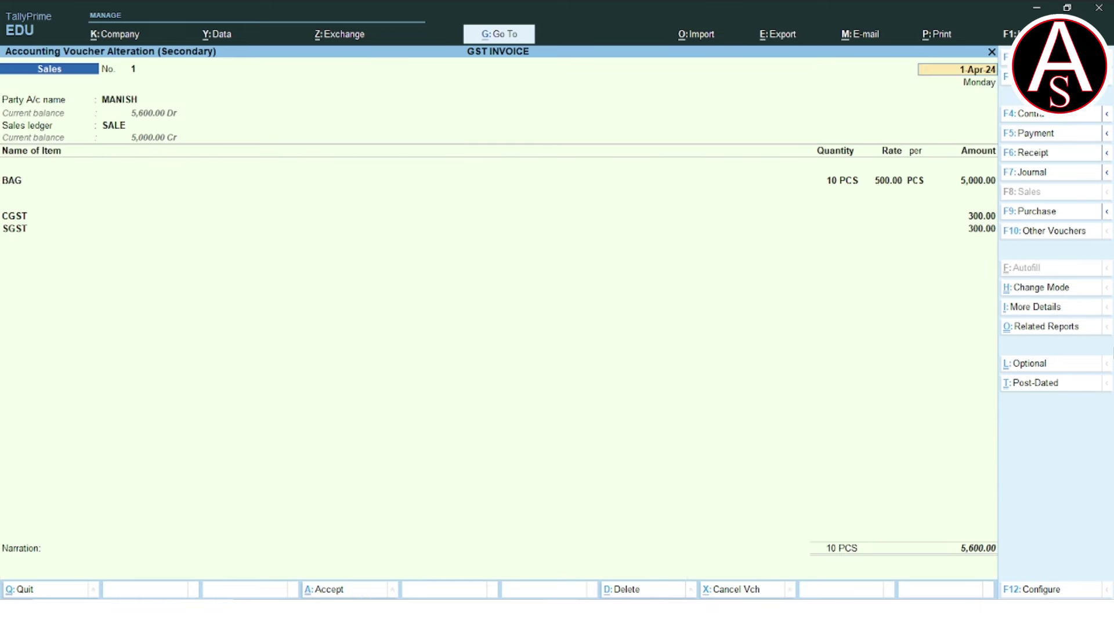
key(Return)
key(ctrl+Return)
key(Return)
key(Return)
key(Return)
key(Return)
key(Return)
key(Return)
key(Return)
key(Return)
key(Return)
key(Return)
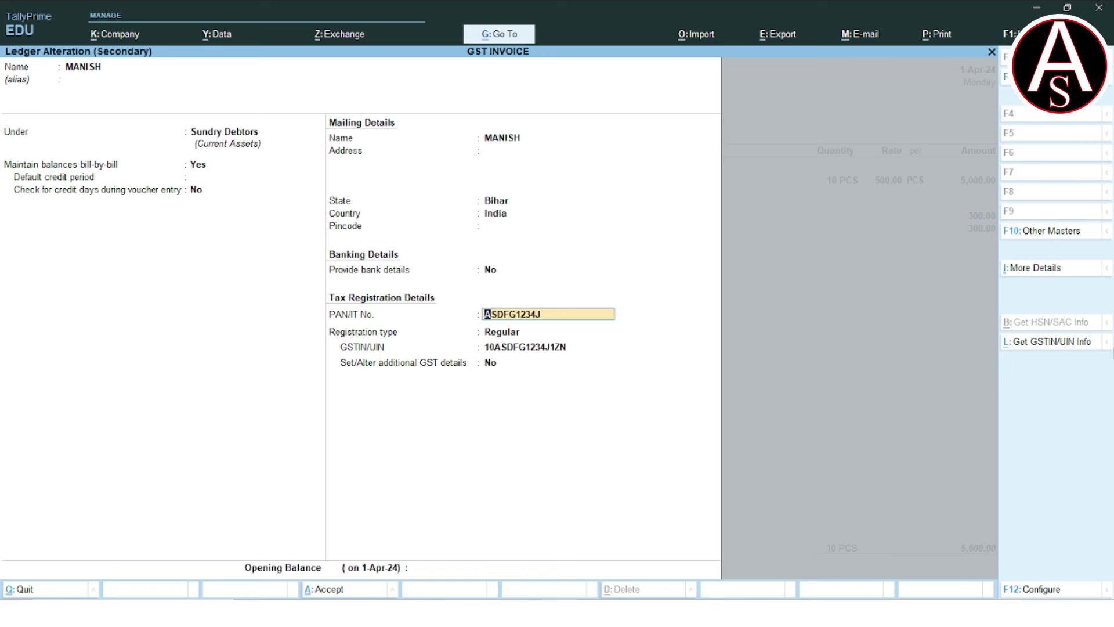
Replace the customer's PAN and GSTIN with corrected values and save the ledger.
key(Return)
key(Return)
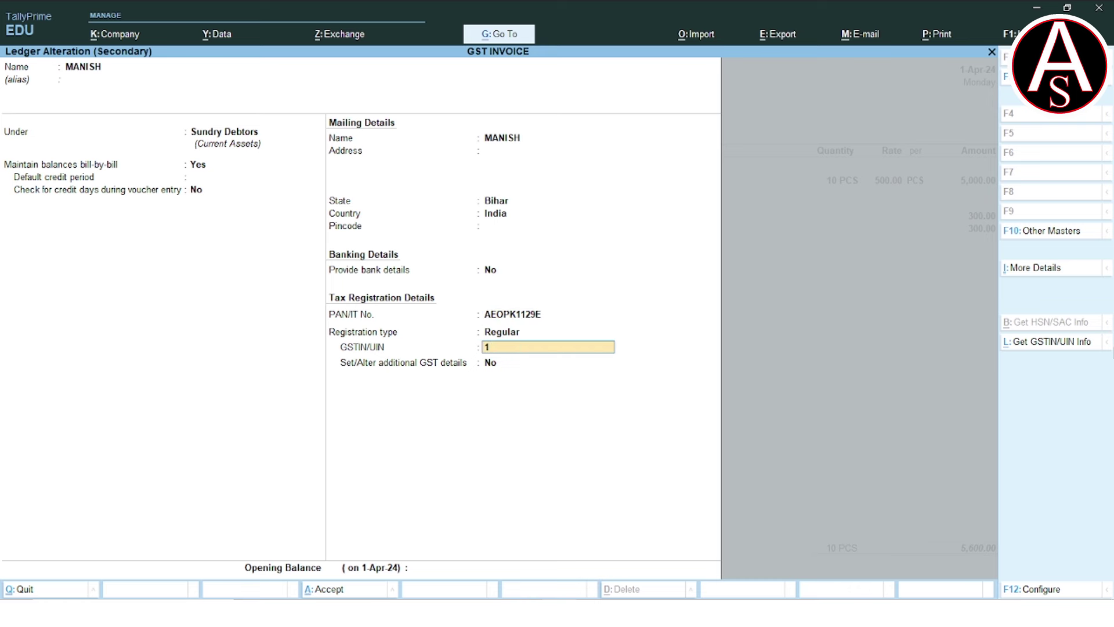
key(Return)
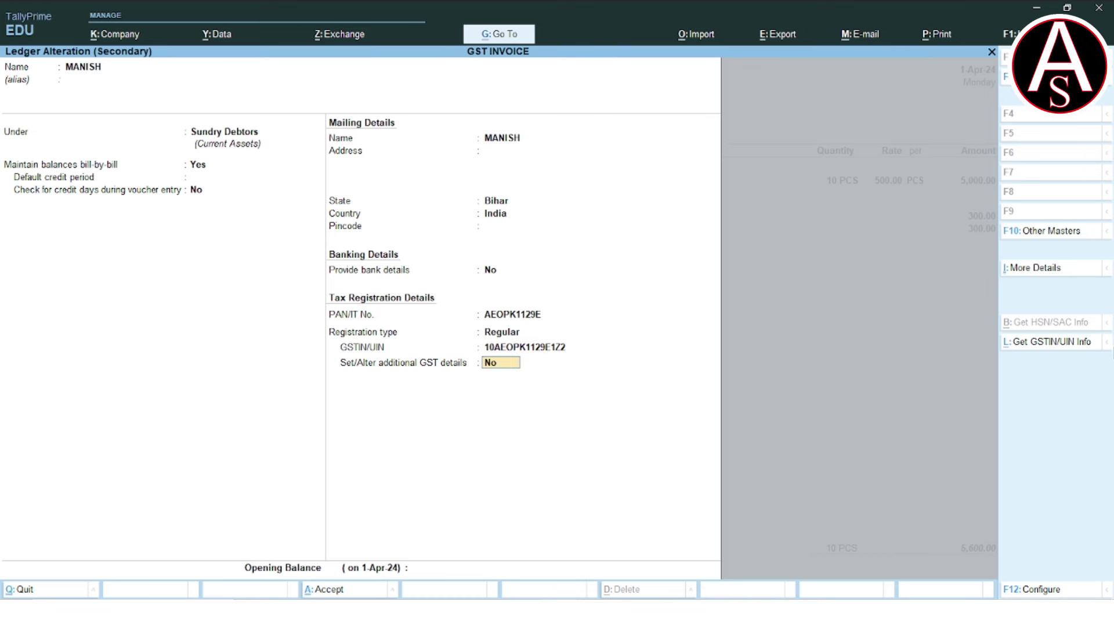
key(ctrl+a)
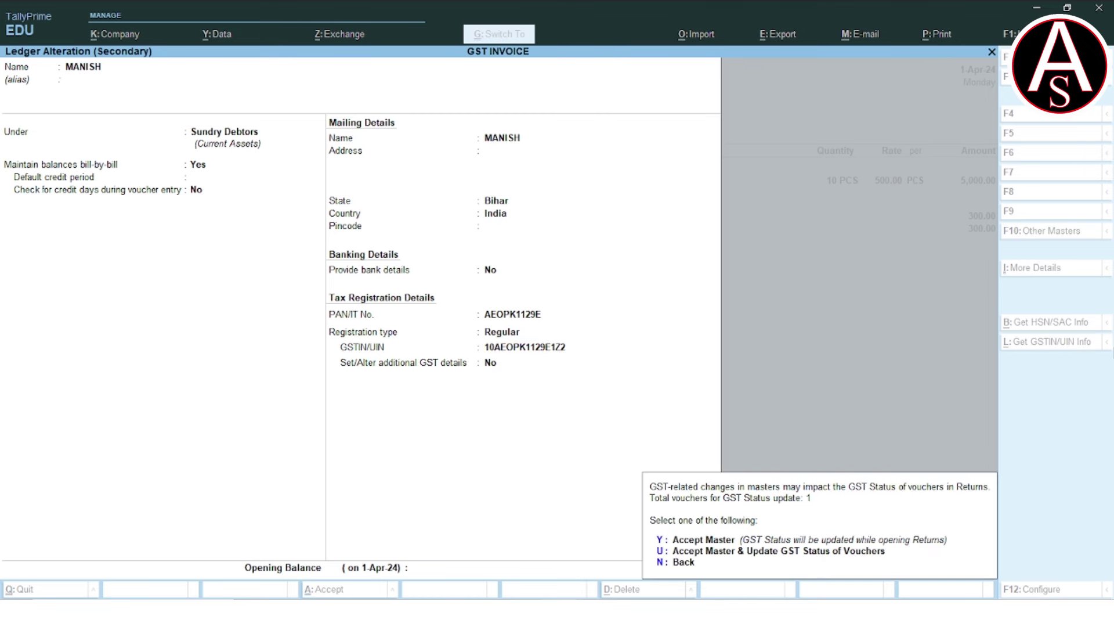
key(y)
key(ctrl+a)
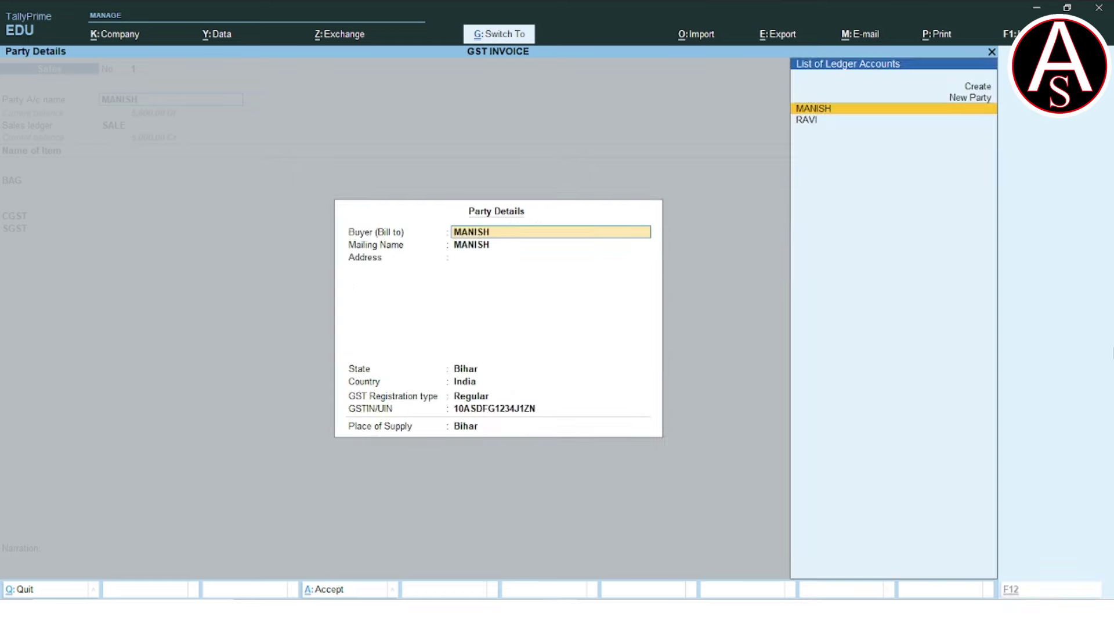
key(ctrl+a)
Reopen the customer ledger to verify the corrected tax details.
key(Up)
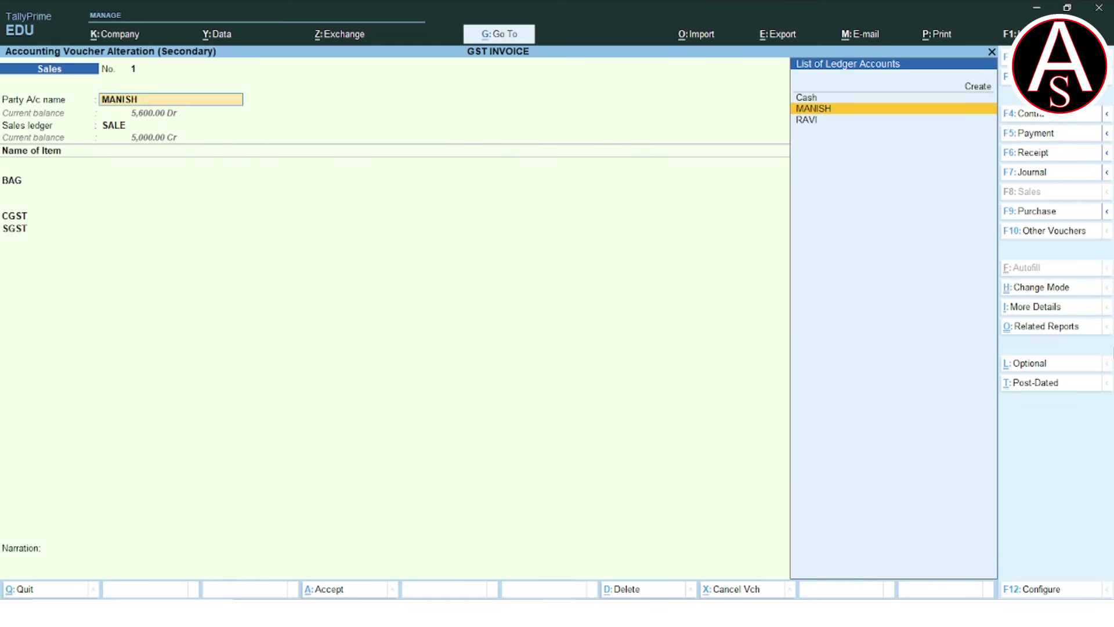
key(ctrl+Return)
key(Return)
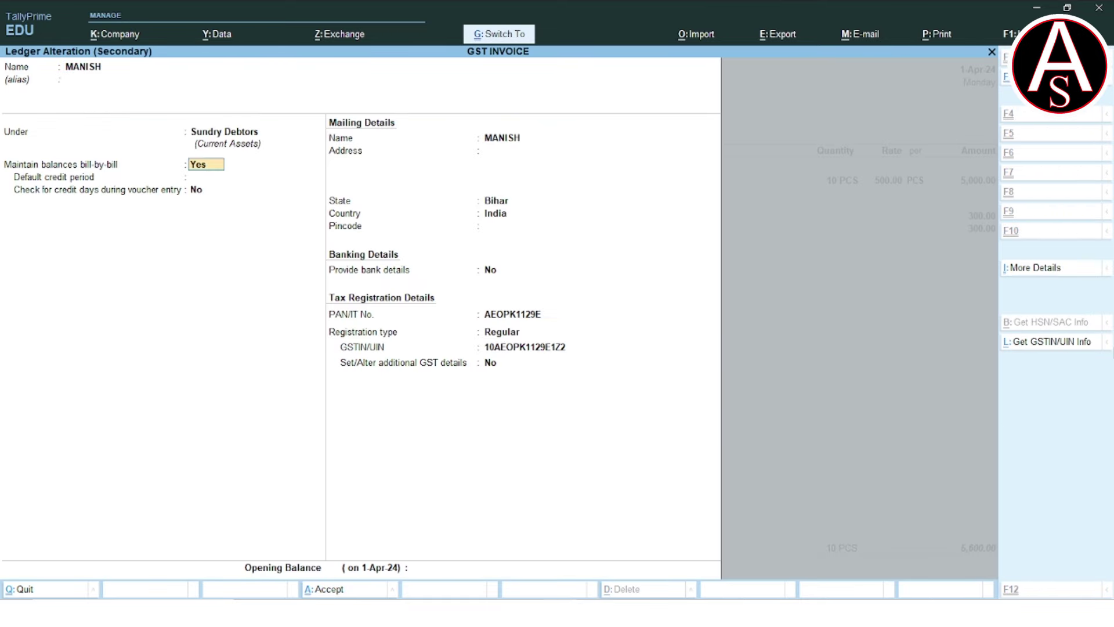
key(ctrl+a)
key(ctrl+a)
Enter the corrected customer GSTIN in Party Details and save the sales voucher.
key(Return)
key(Return)
key(Return)
key(Return)
key(Return)
key(Return)
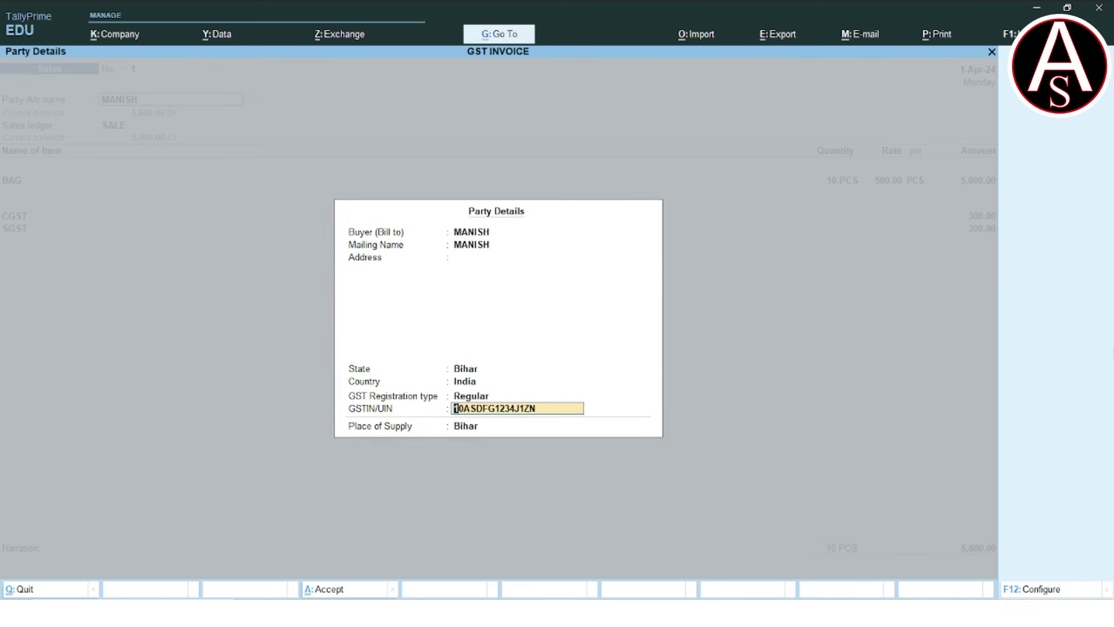
key(Return)
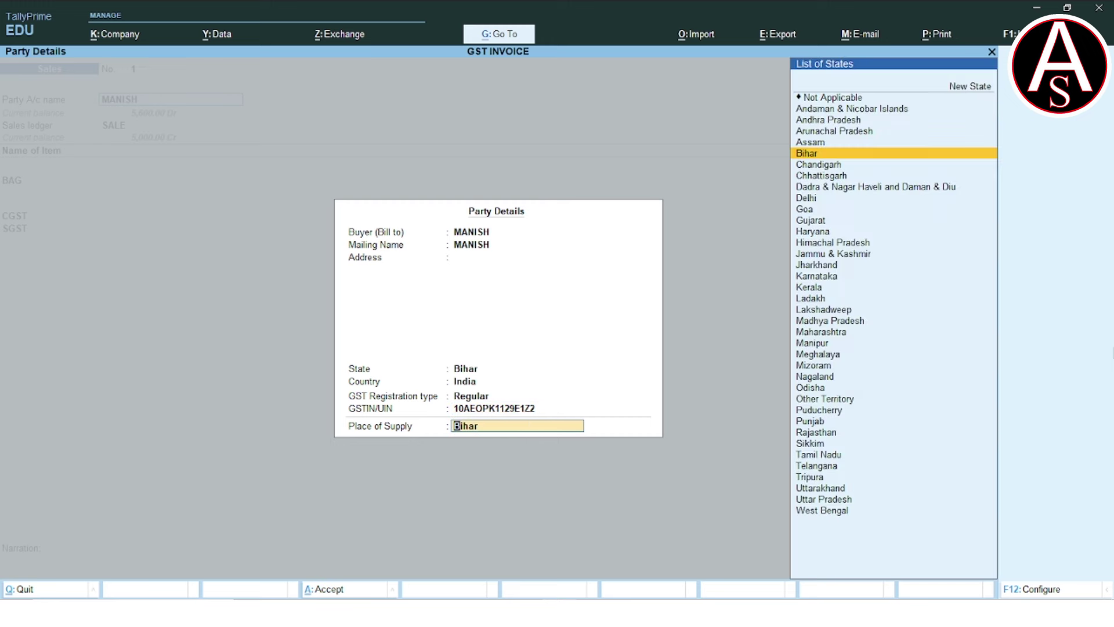
key(Return)
key(Return)
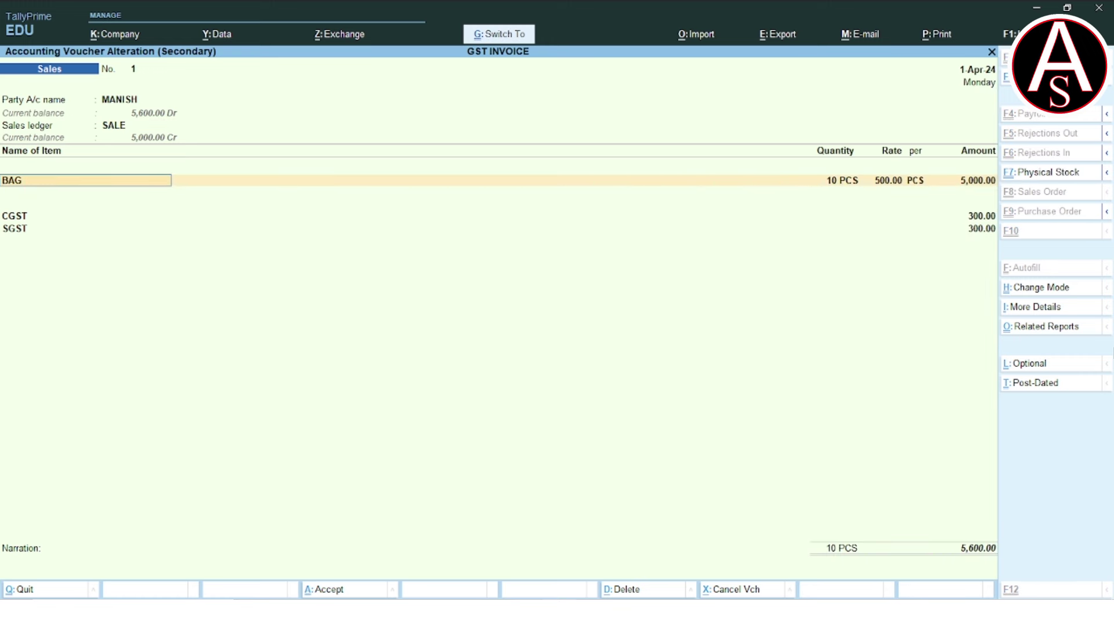
key(ctrl+a)
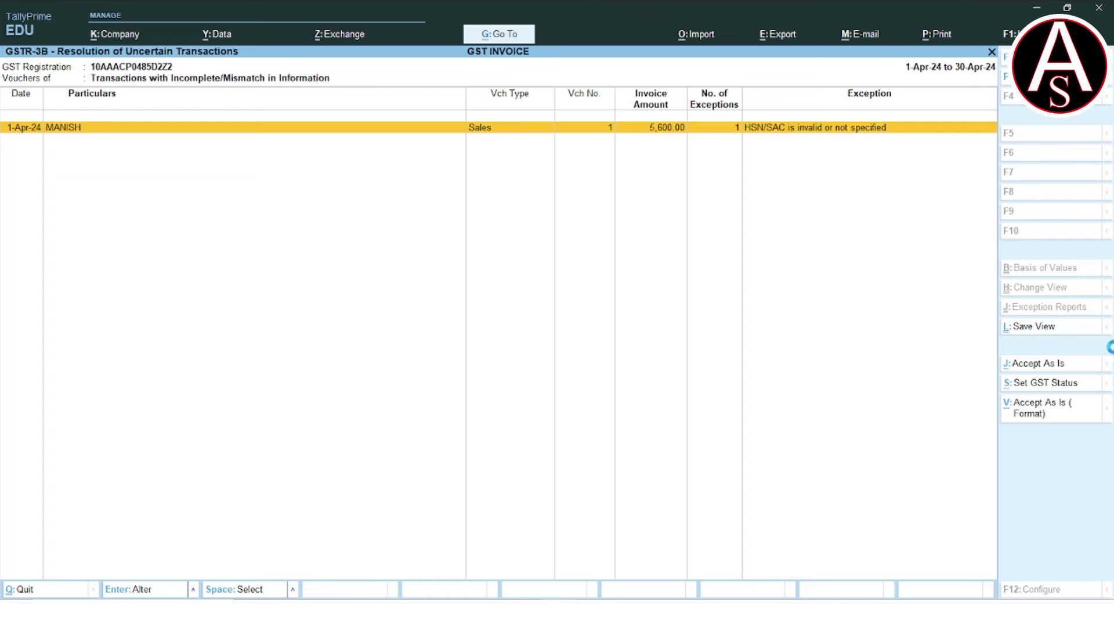
key(Return)
key(Return)
key(Return)
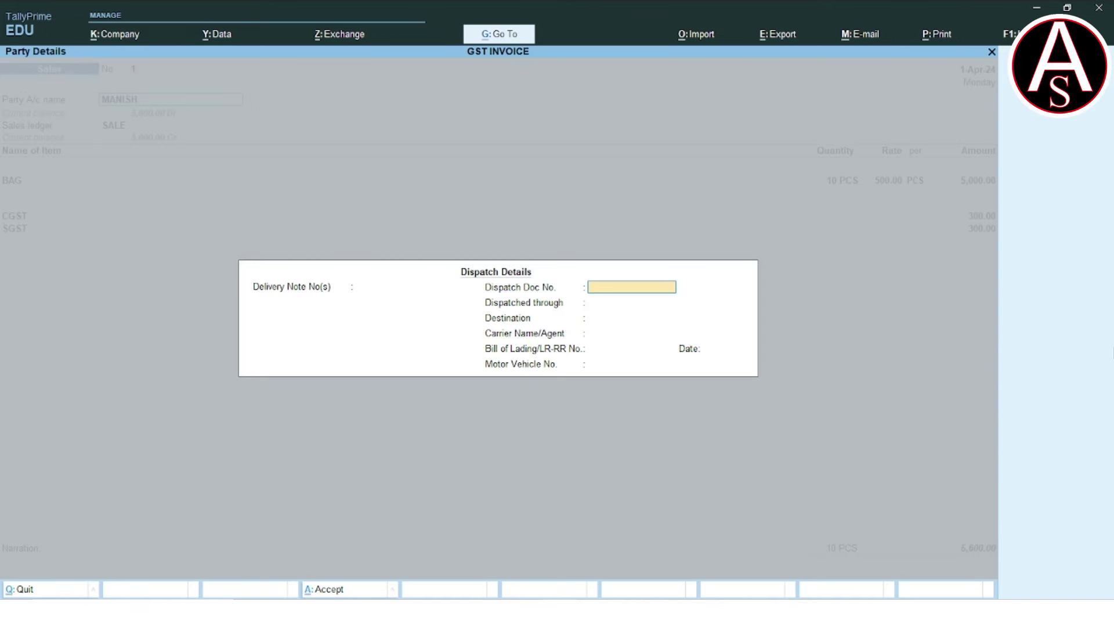
Give stock item BAG HSN/SAC 63053300 under Specify Details Here, then save the voucher.
key(ctrl+a)
key(ctrl+a)
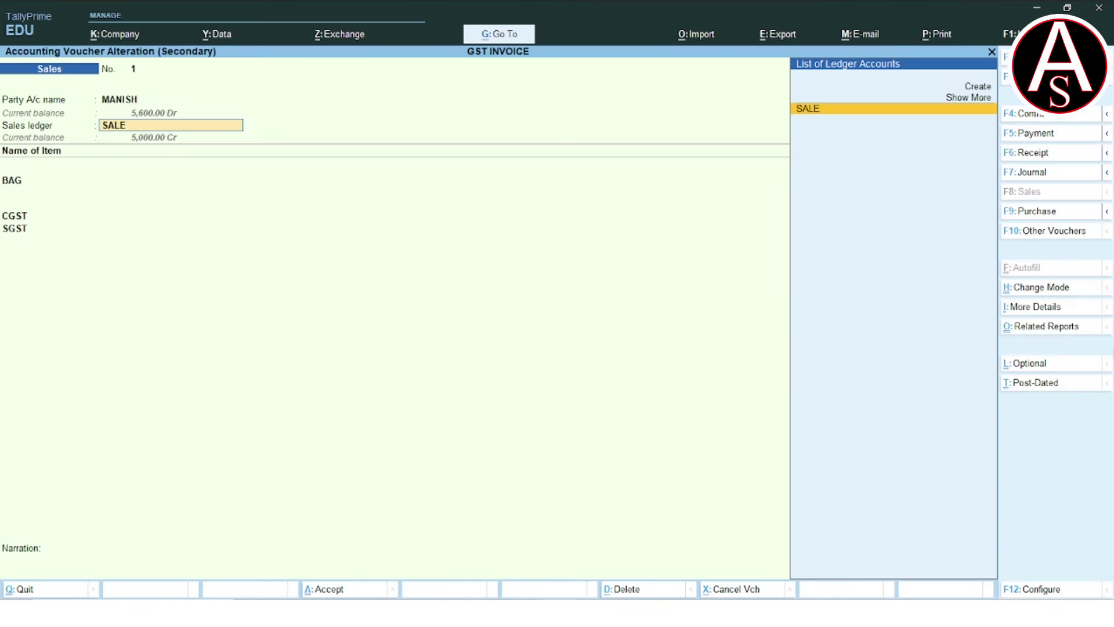
key(Return)
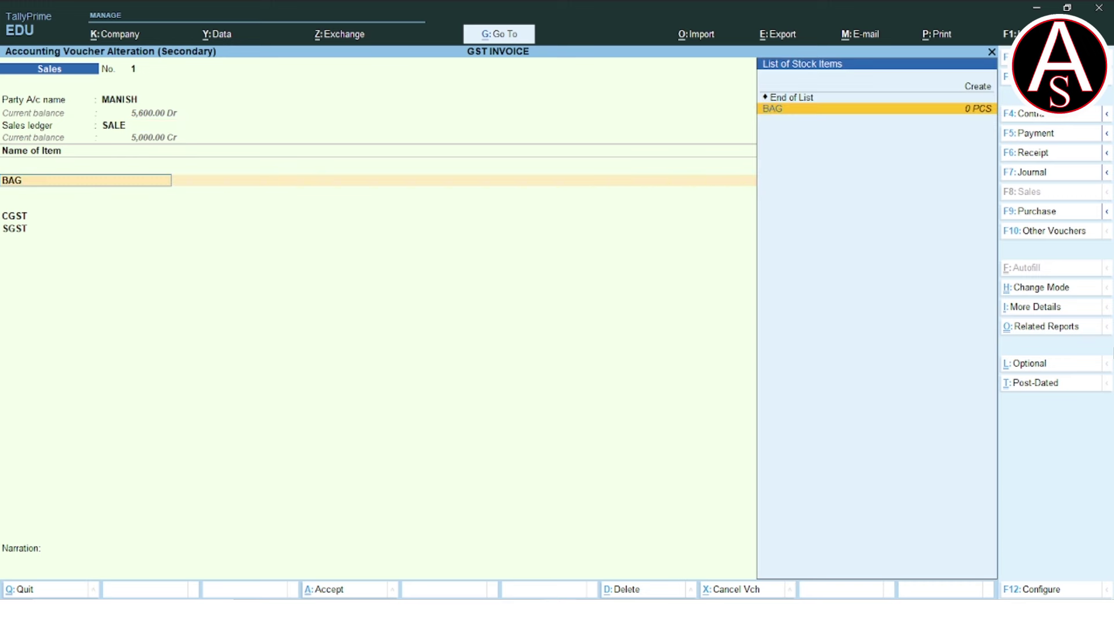
key(ctrl+Return)
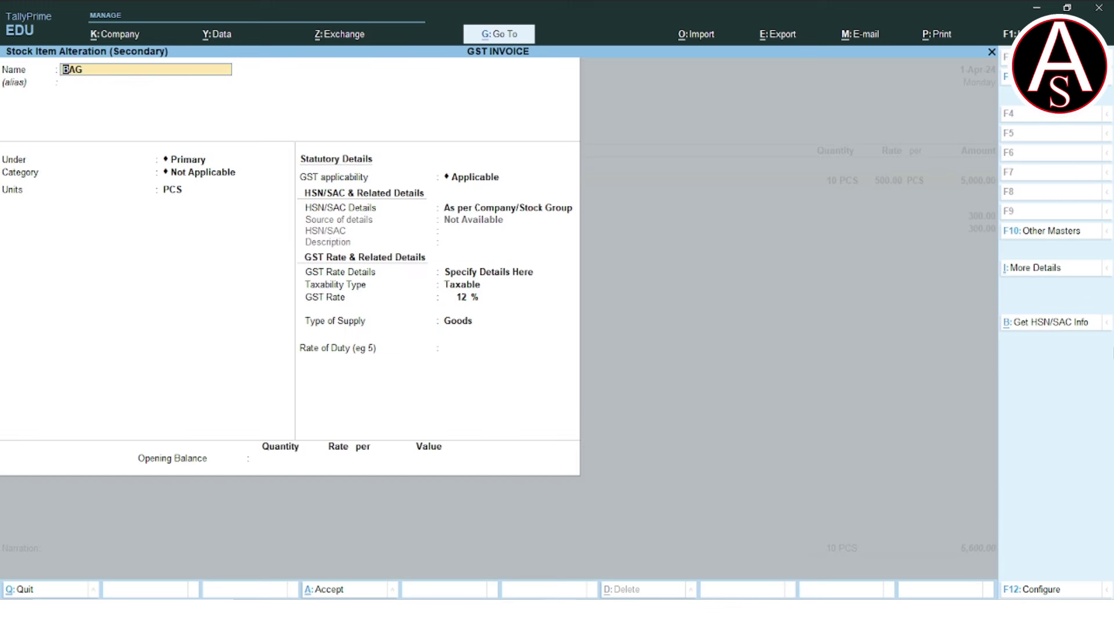
key(Return)
key(Return)
key(Return)
key(Return)
key(Return)
key(Return)
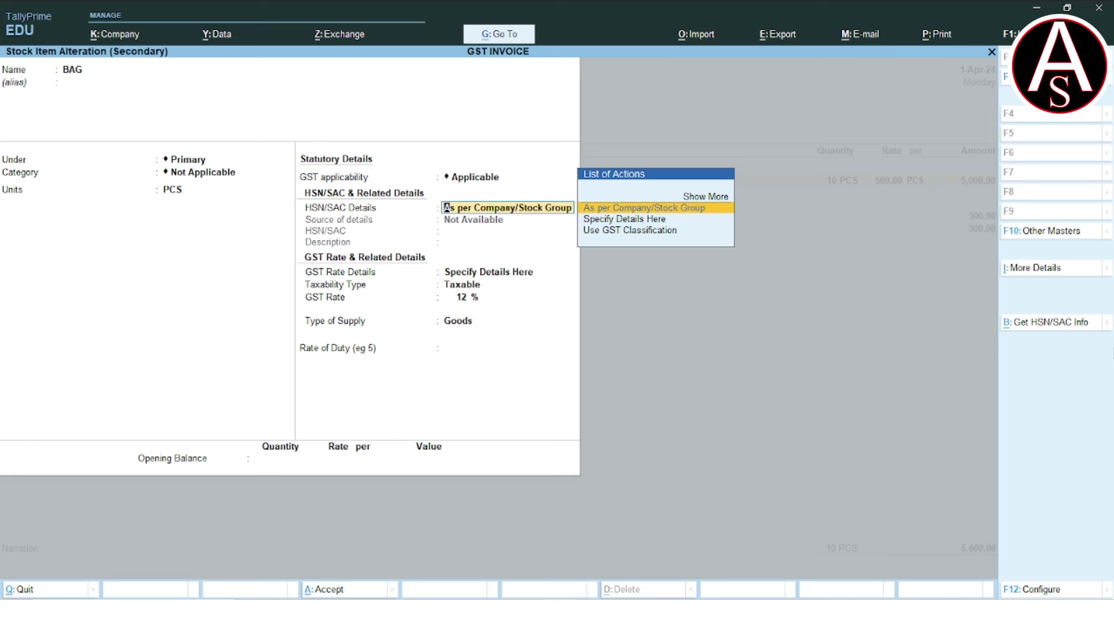
key(Down)
key(Return)
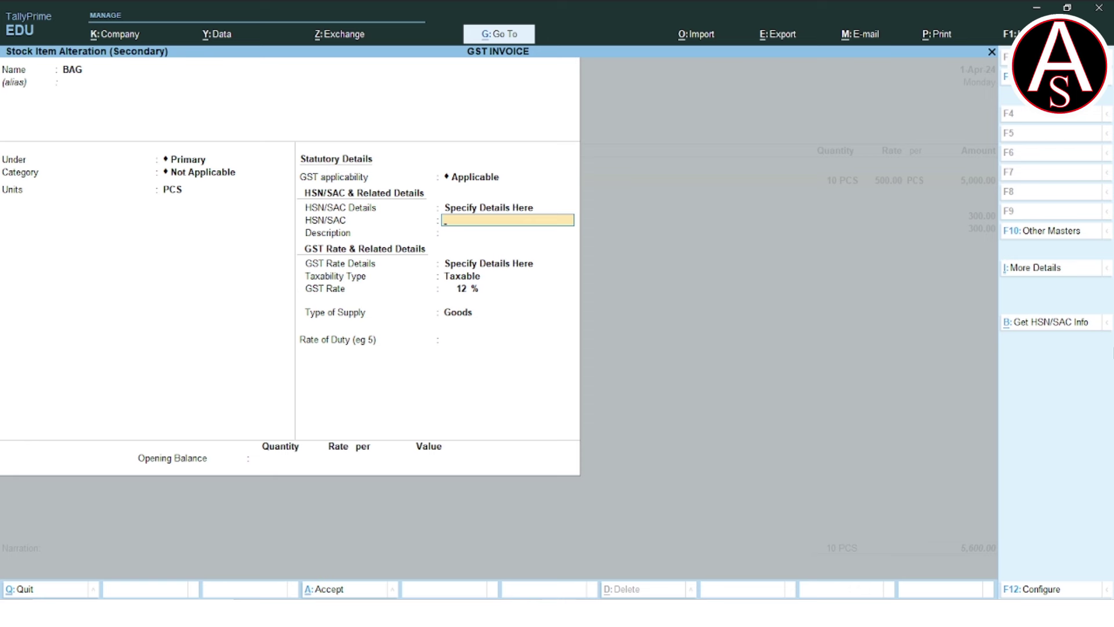
text(63053300)
key(ctrl+a)
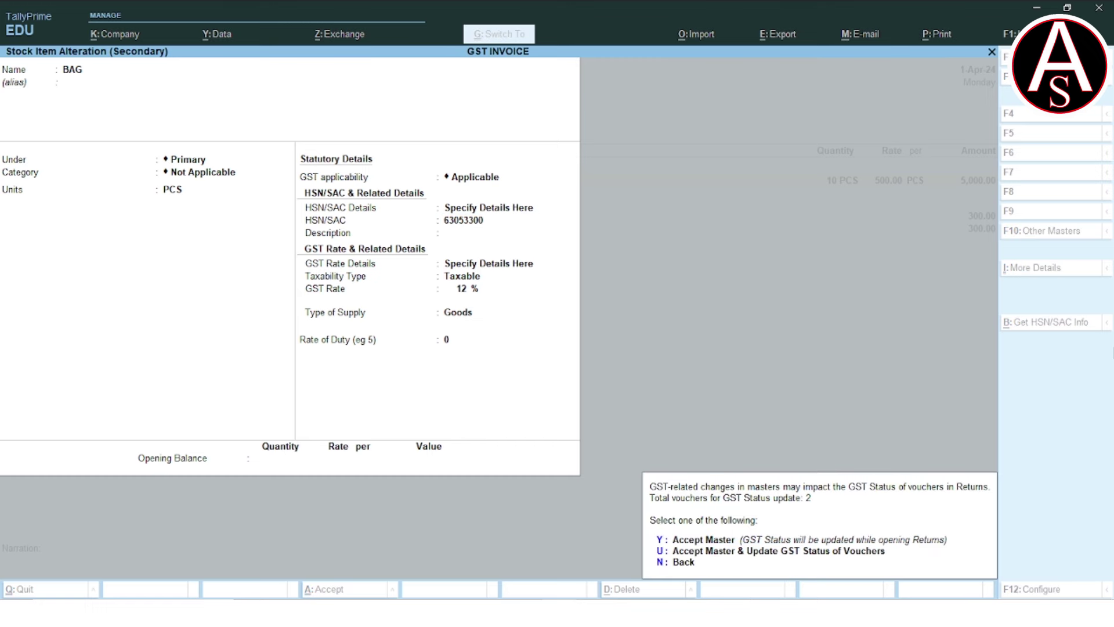
key(y)
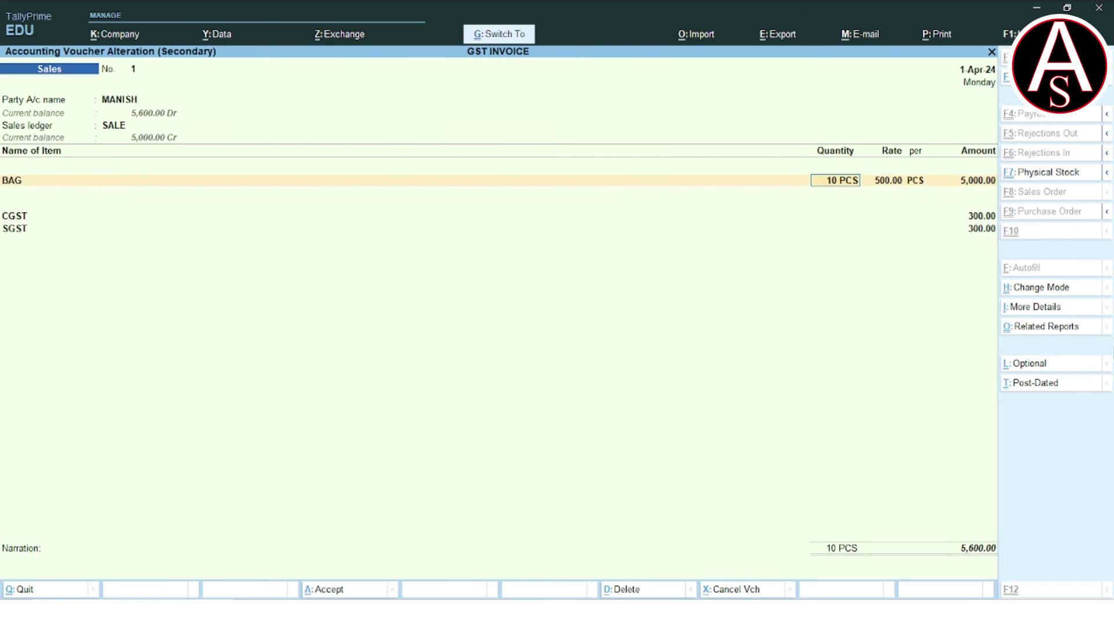
key(ctrl+a)
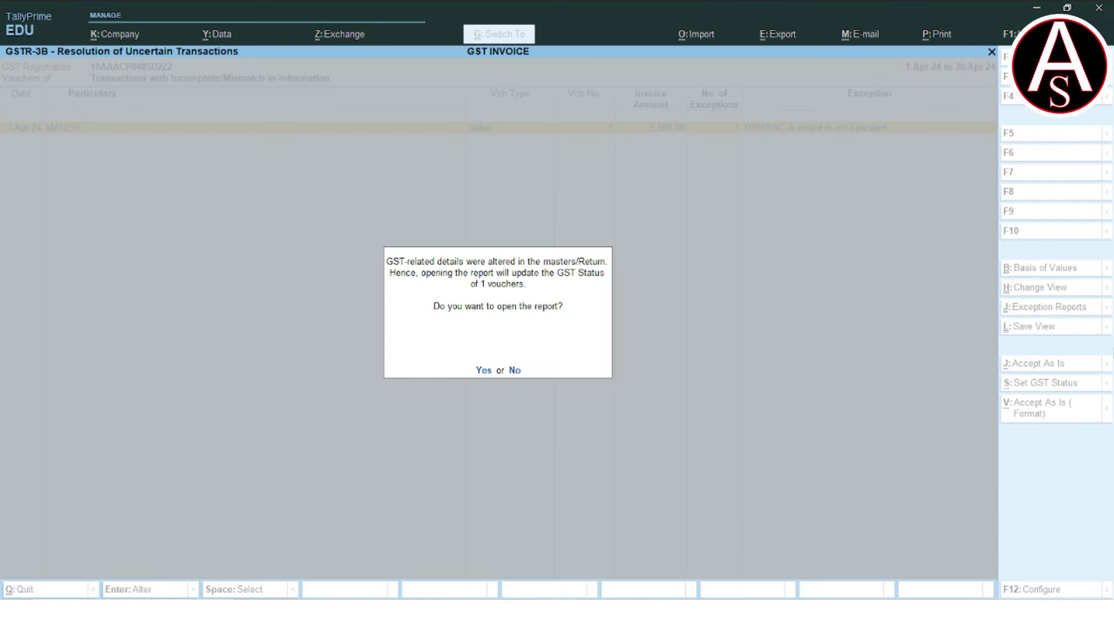
Refresh GST status, review GSTR-3B's 3.1 outward supplies and Net ITC rows, then close it.
key(y)
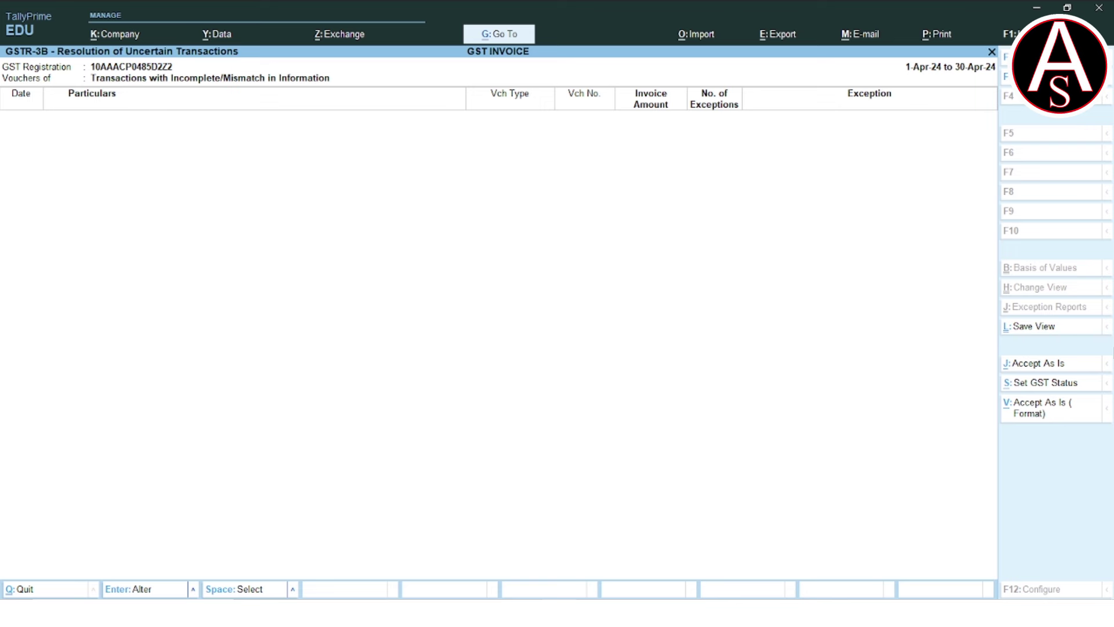
key(Escape)
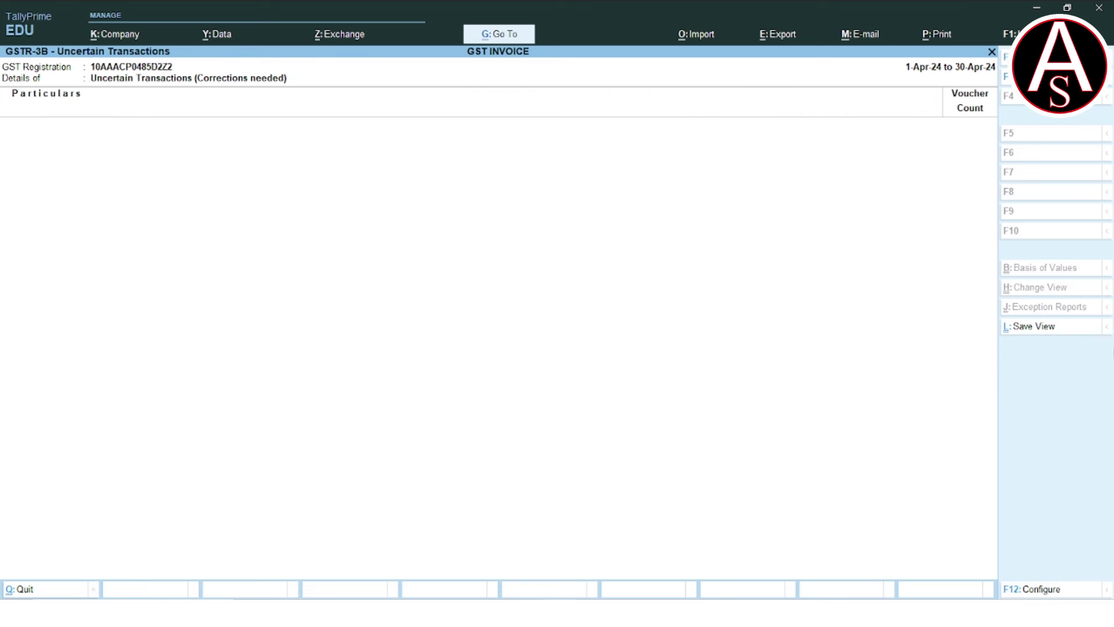
key(Escape)
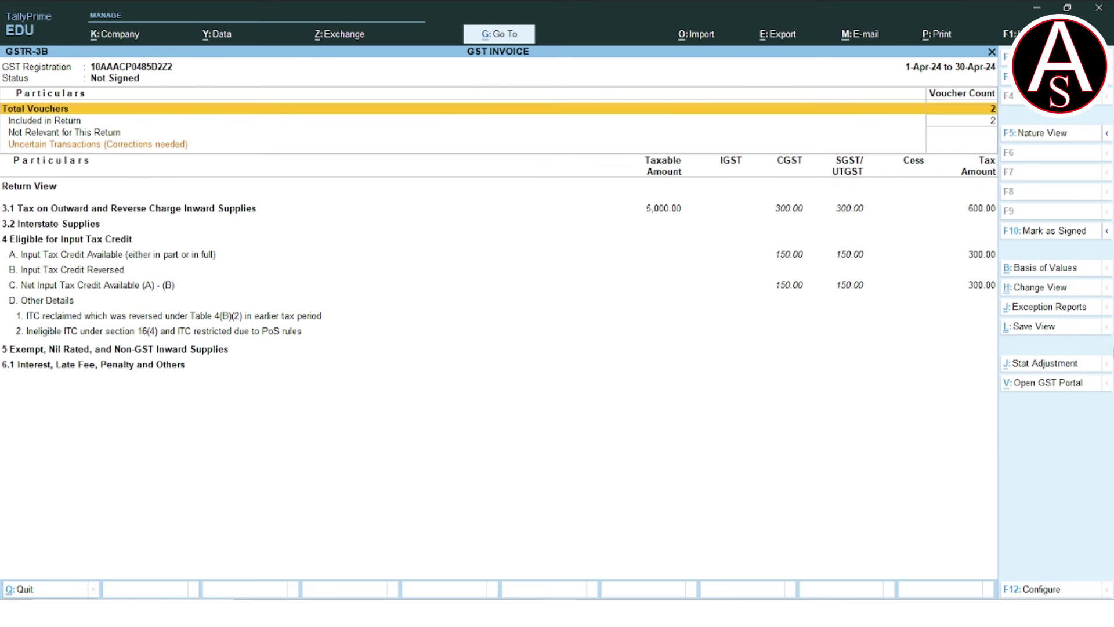
key(Down)
key(Down)
key(Down)
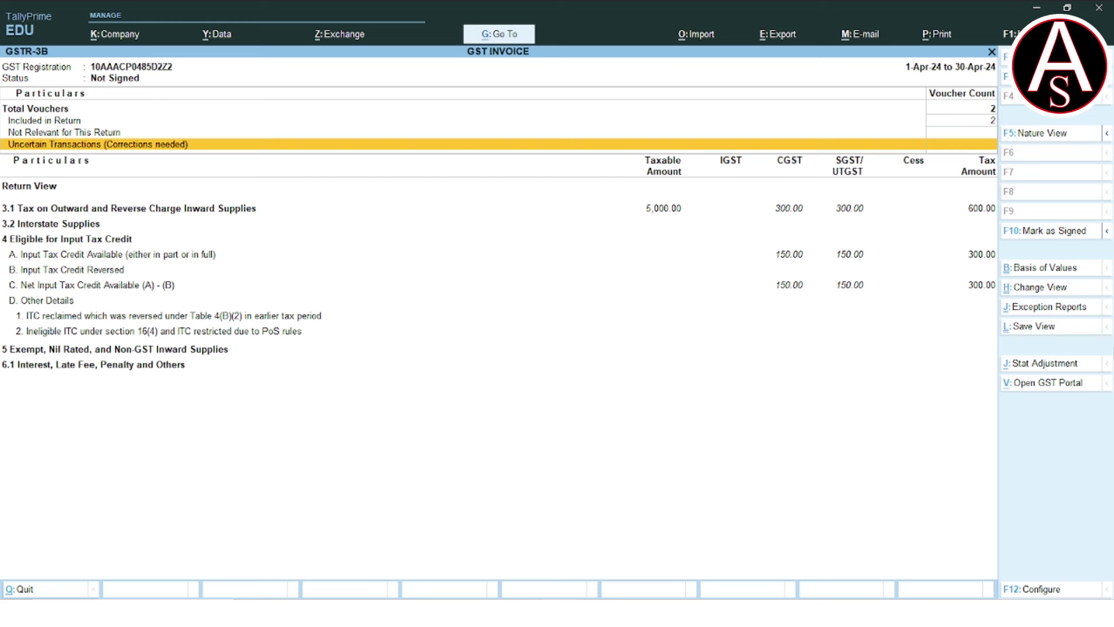
click(128, 208)
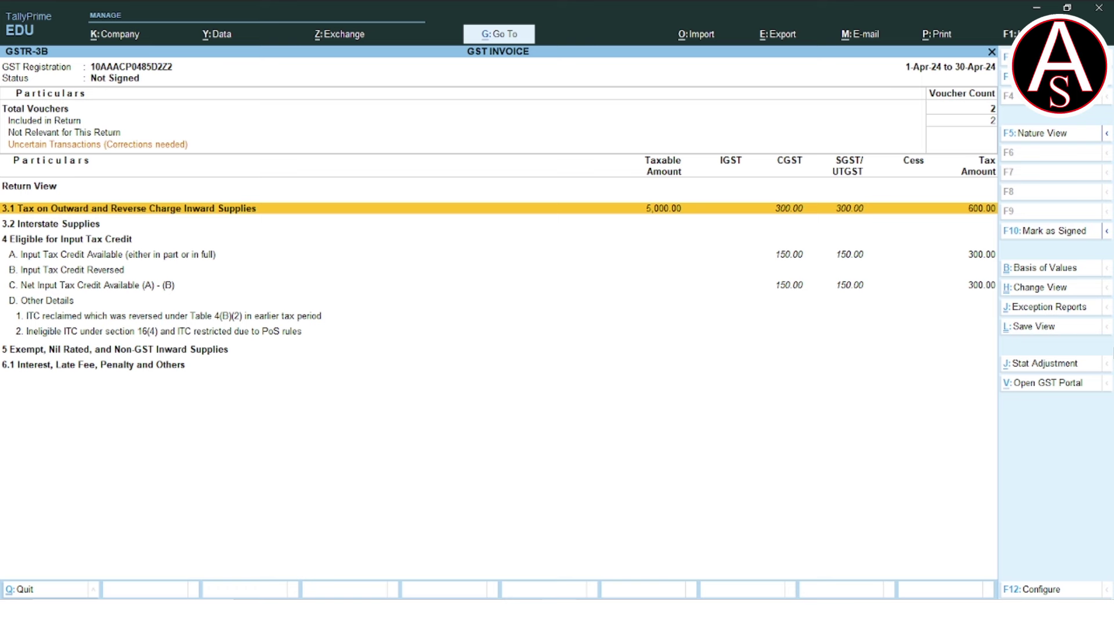
key(Down)
key(Down)
key(Down)
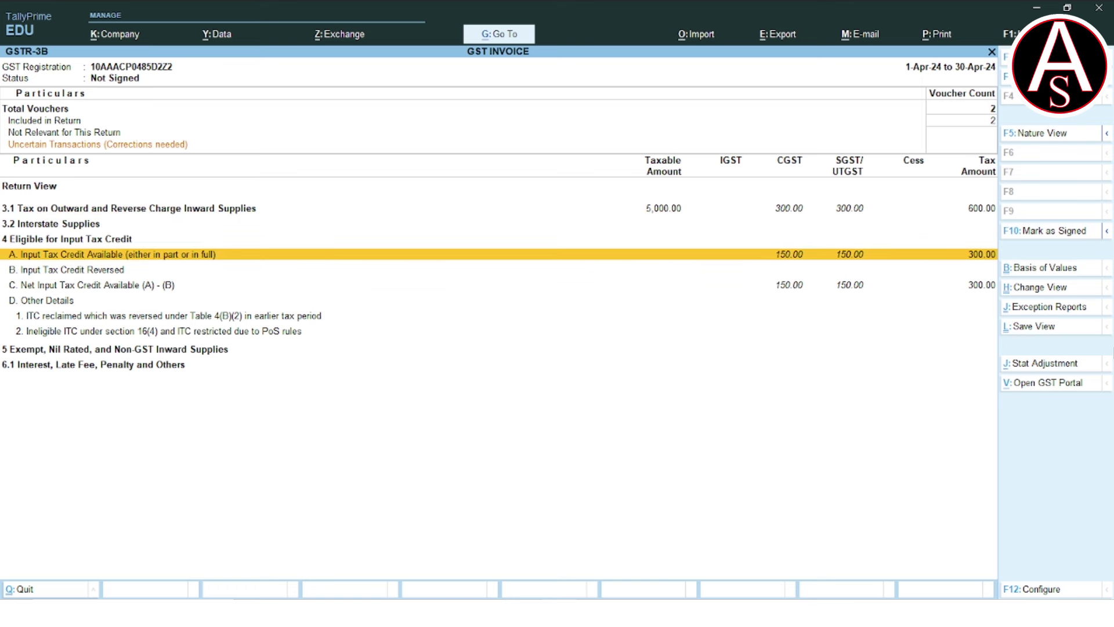
key(Down)
key(Down)
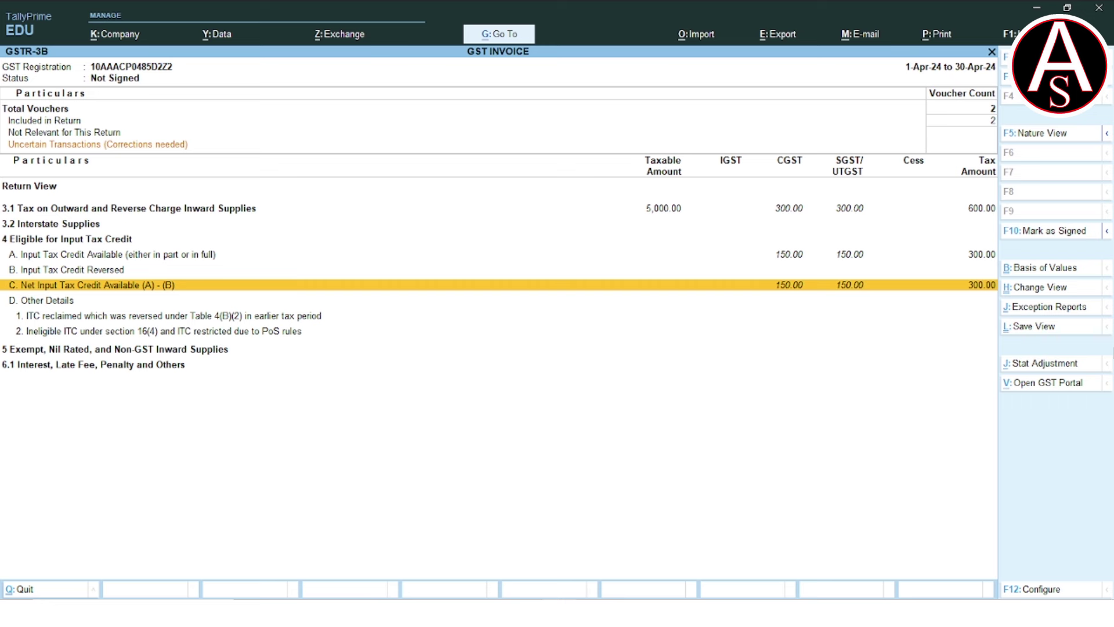
key(Escape)
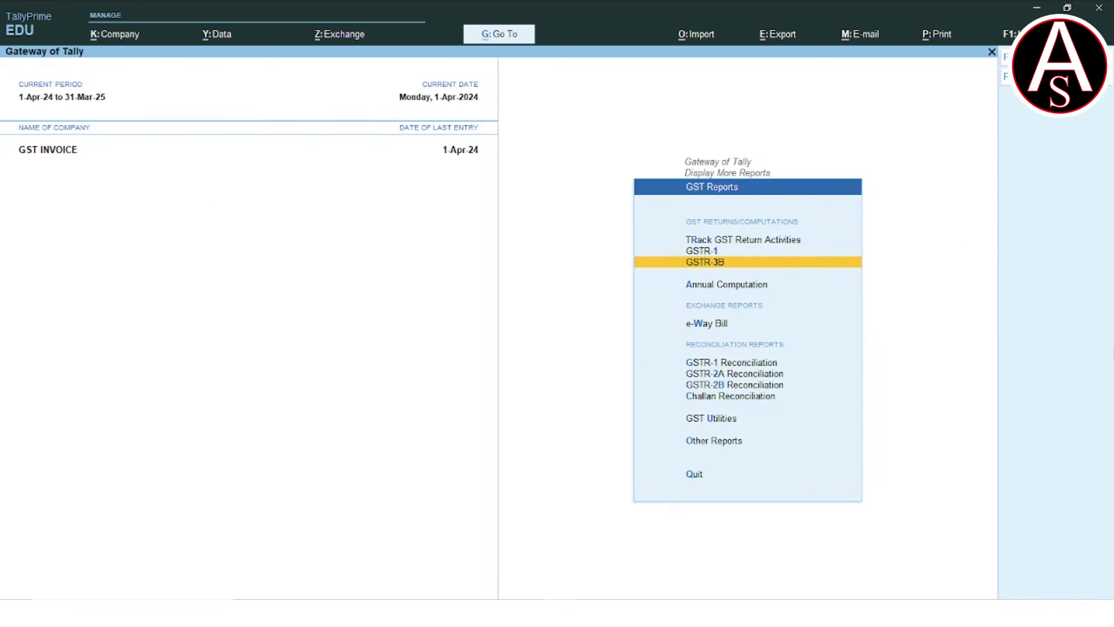
key(Up)
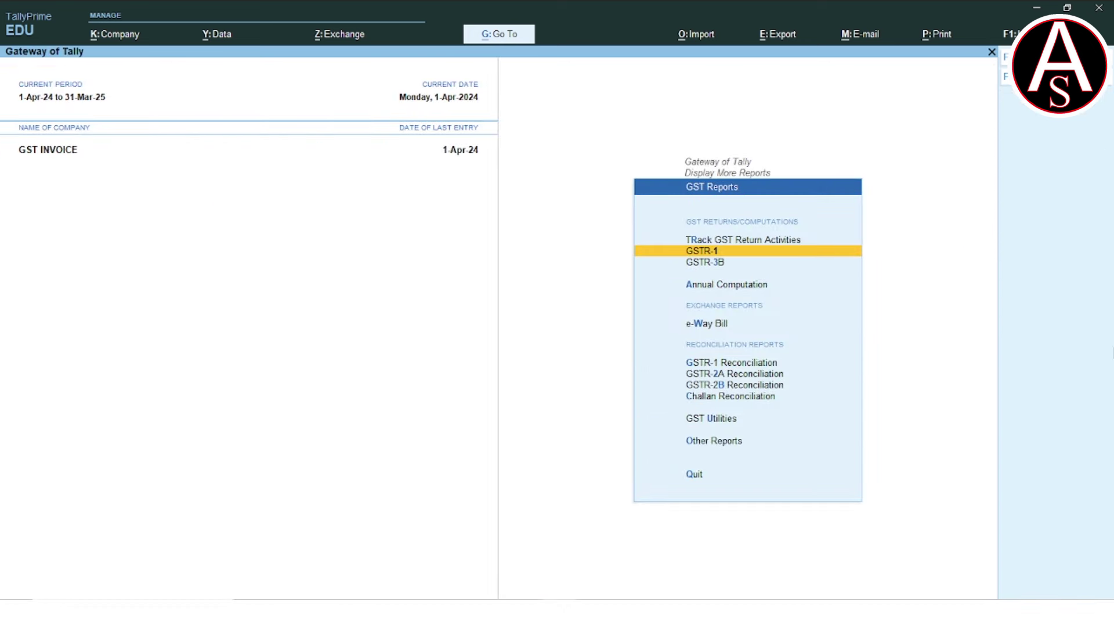
key(Return)
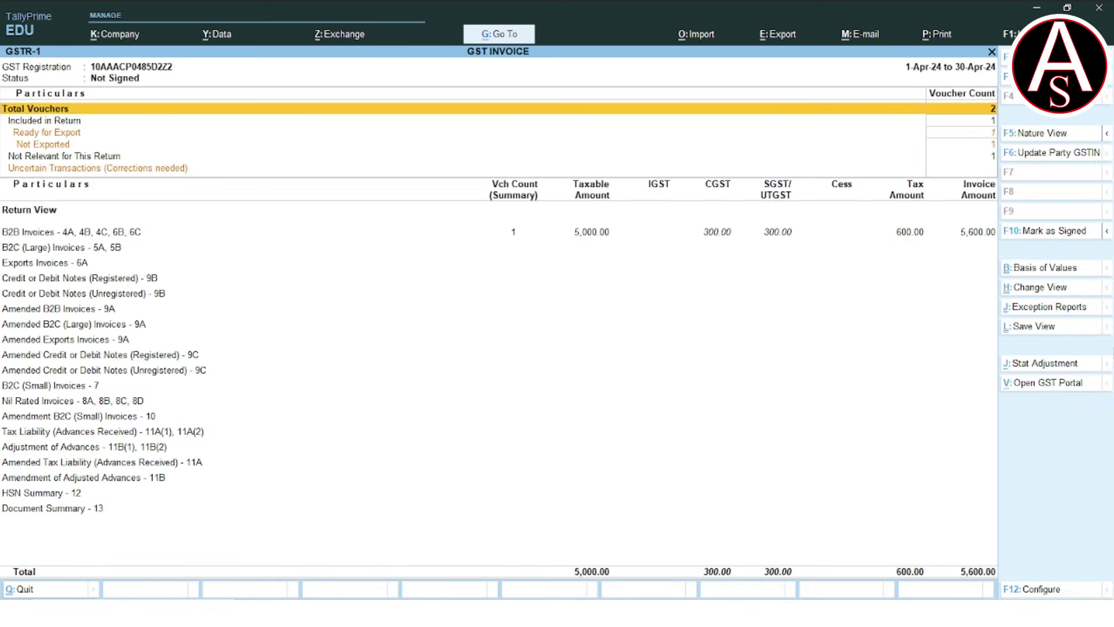
key(Down)
key(Down)
key(Down)
key(Down)
key(Down)
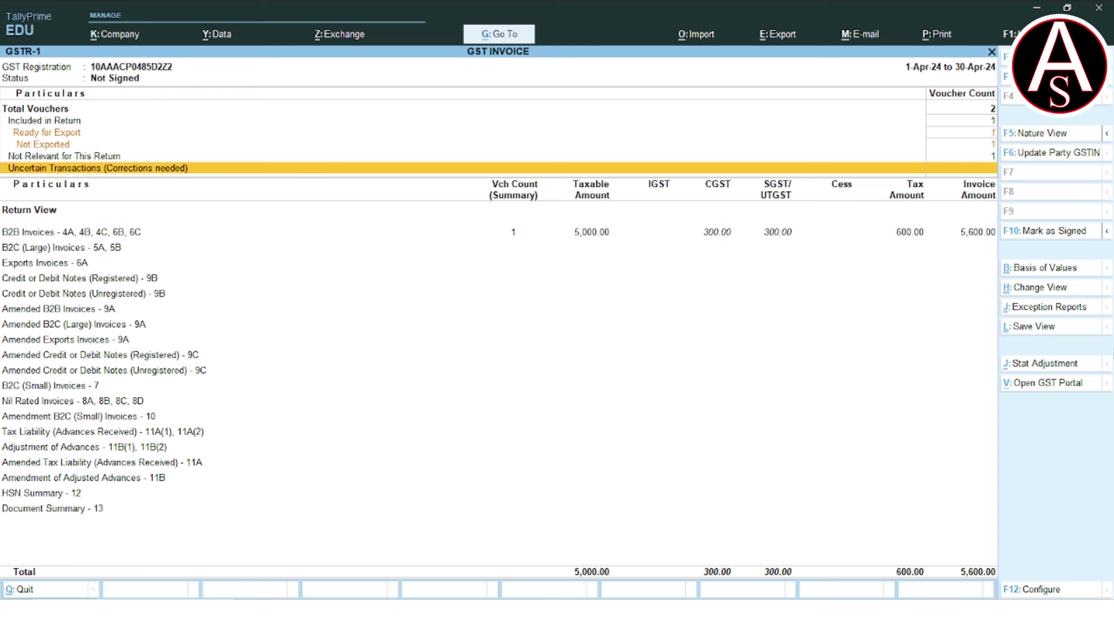
key(Down)
key(Down)
key(Up)
key(Return)
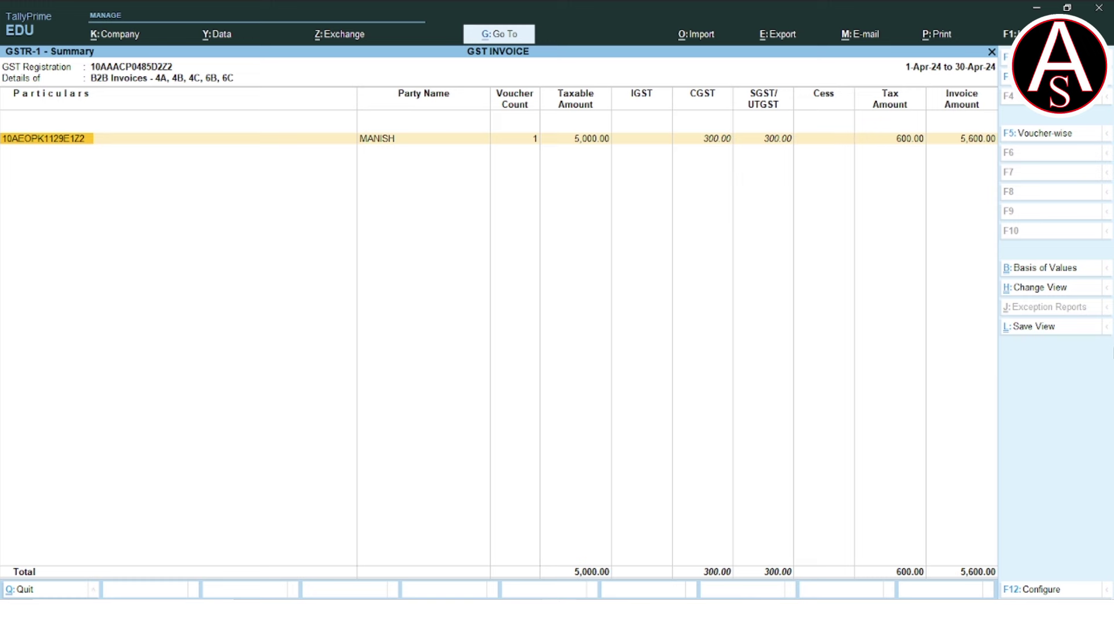
key(Return)
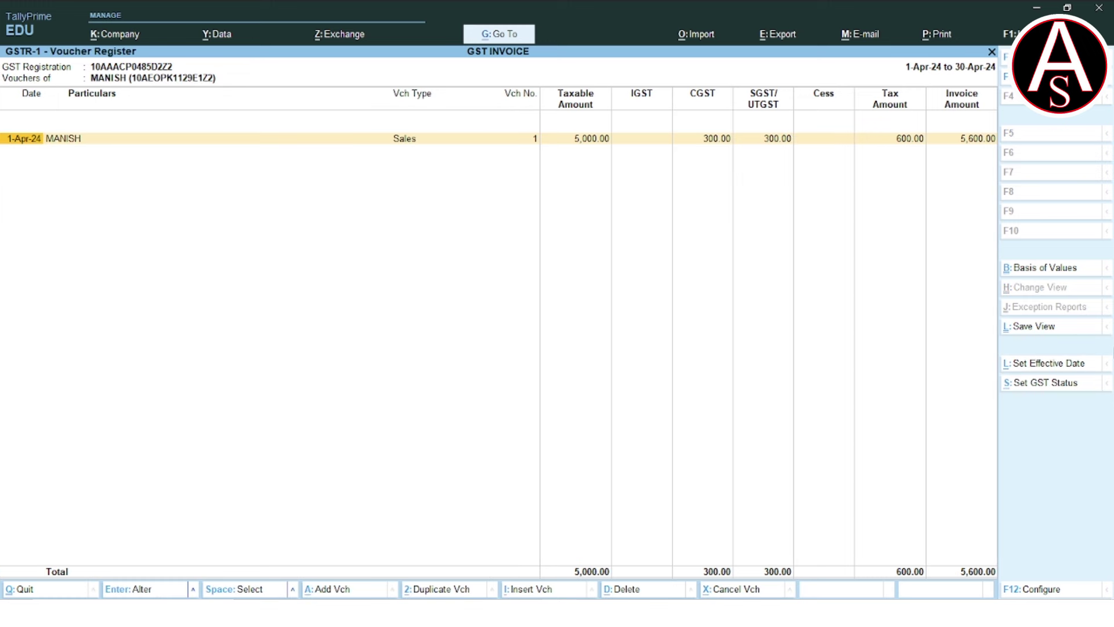
key(Return)
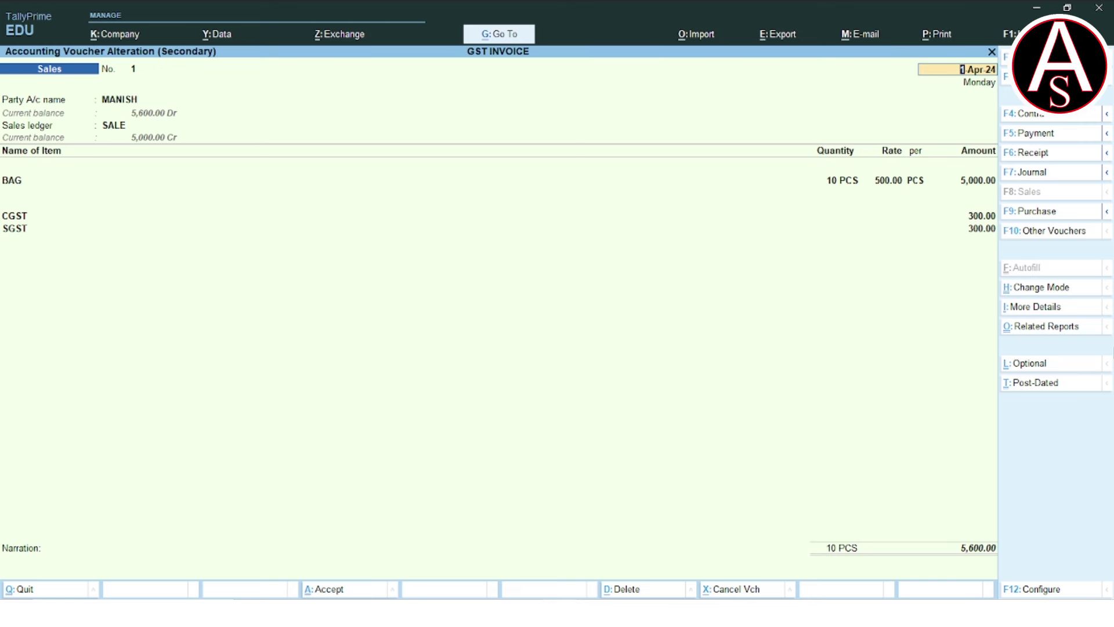
key(Escape)
key(y)
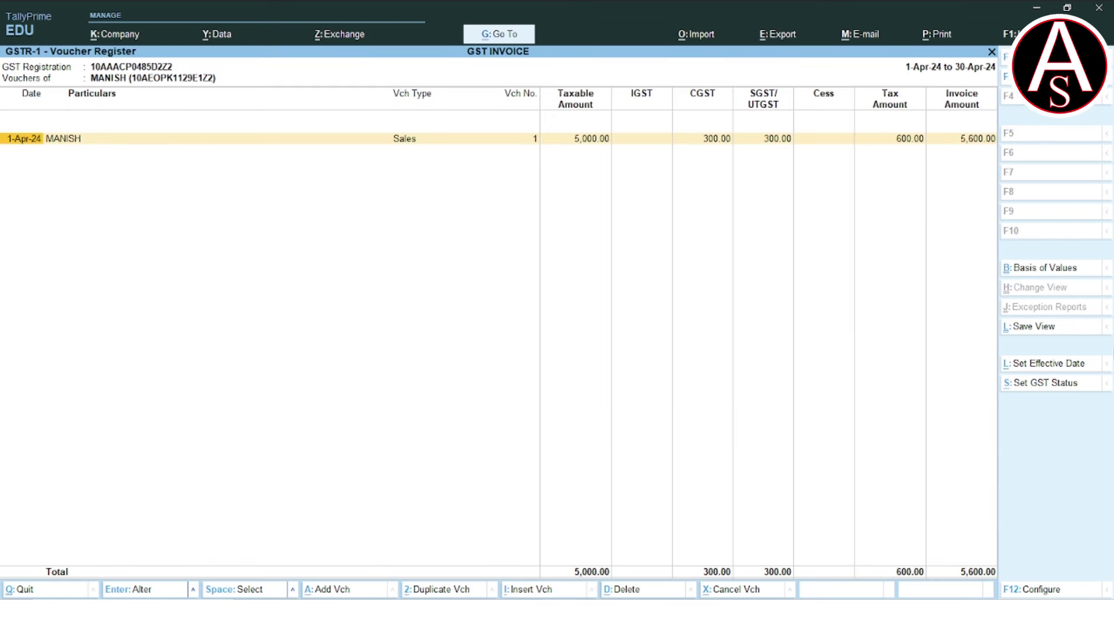
key(Escape)
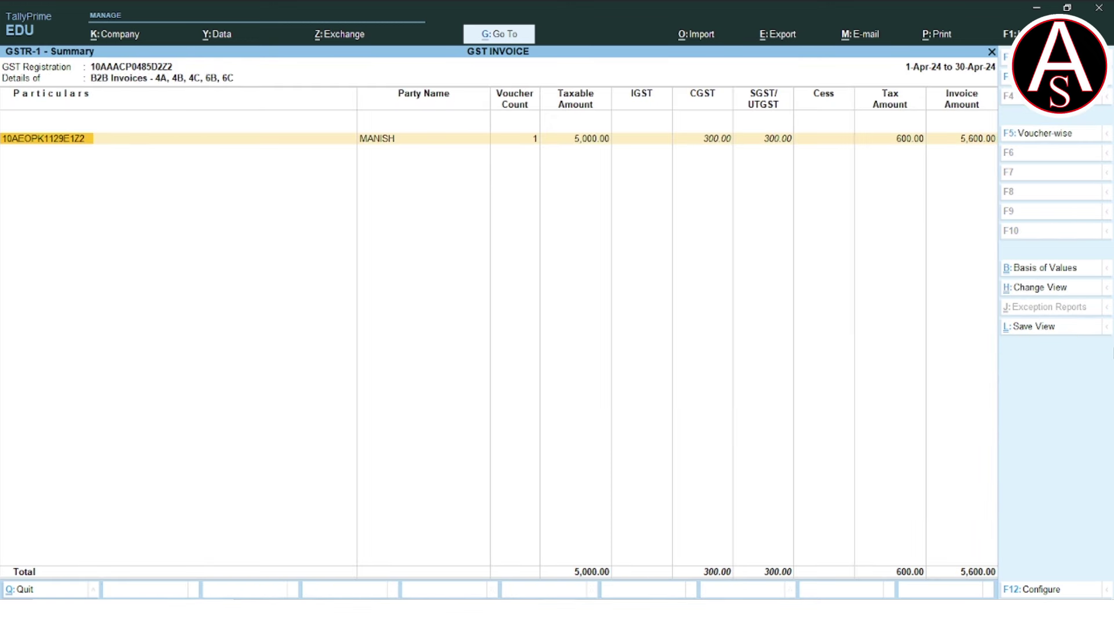
key(Escape)
key(Escape)
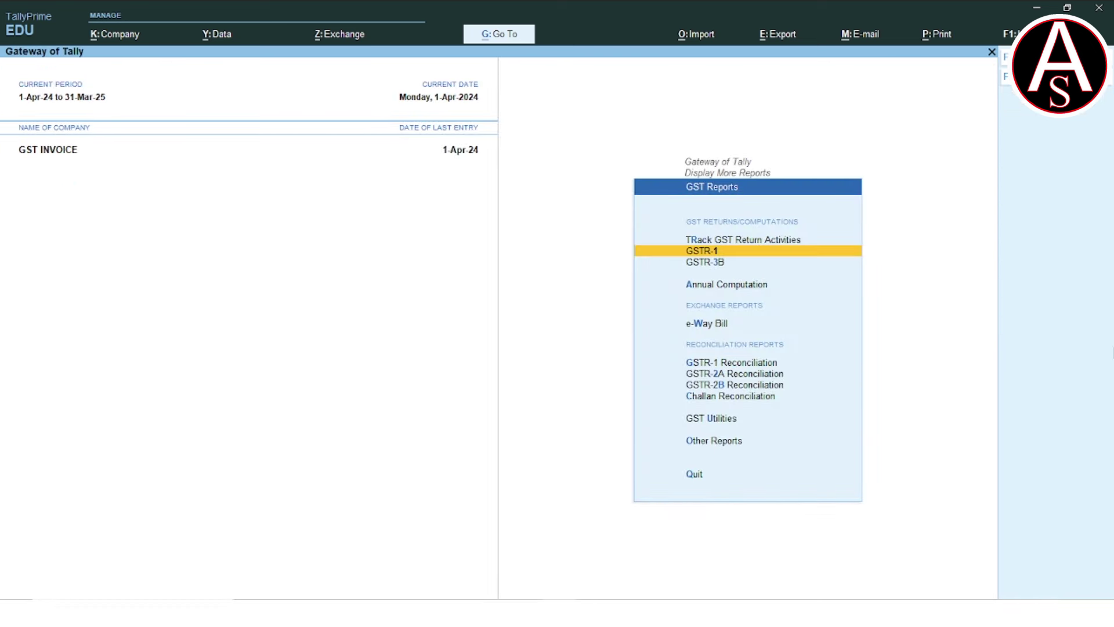
key(Up)
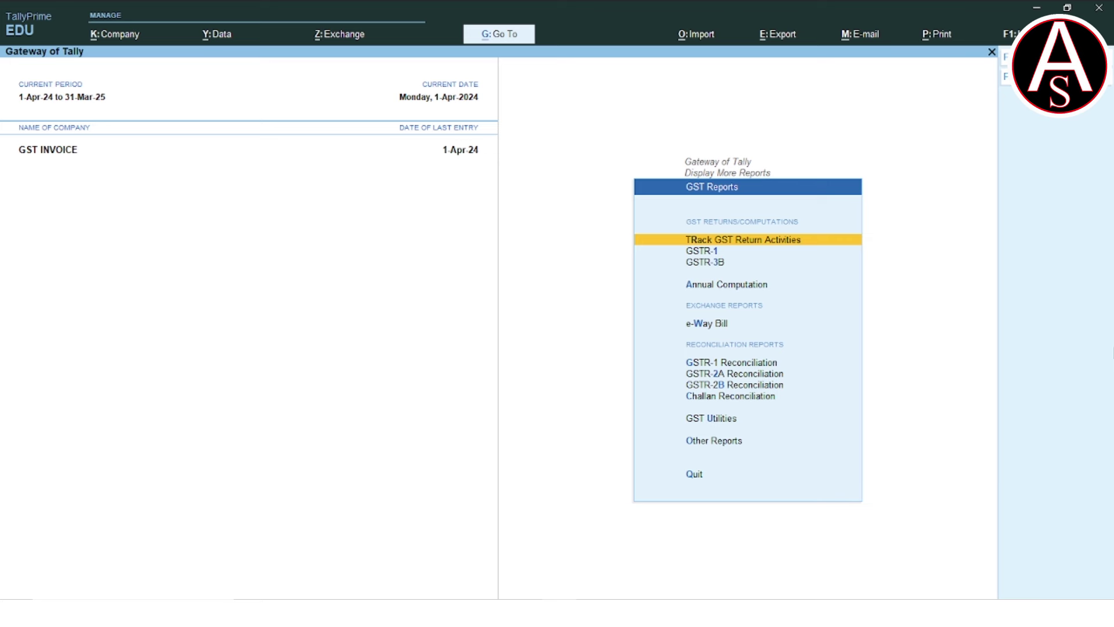
key(Return)
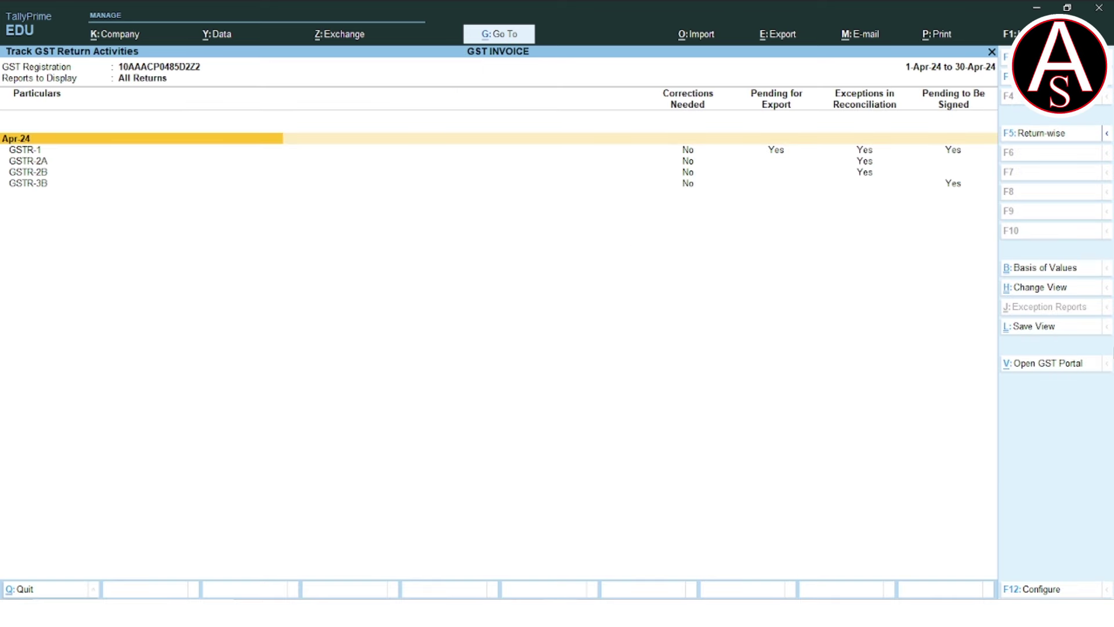
click(25, 149)
click(27, 161)
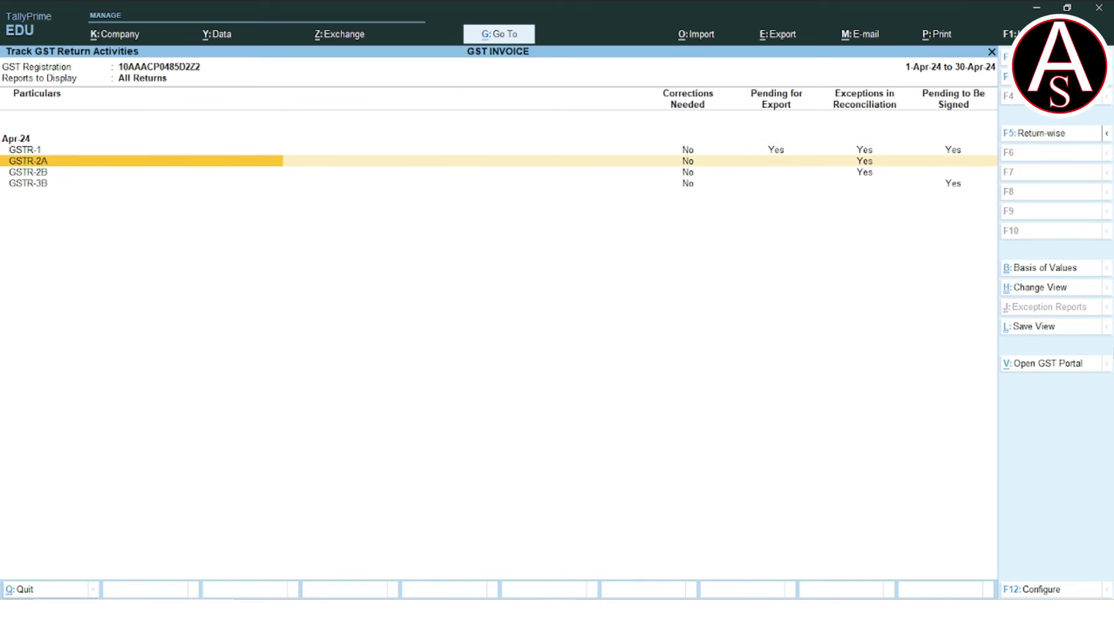
key(Return)
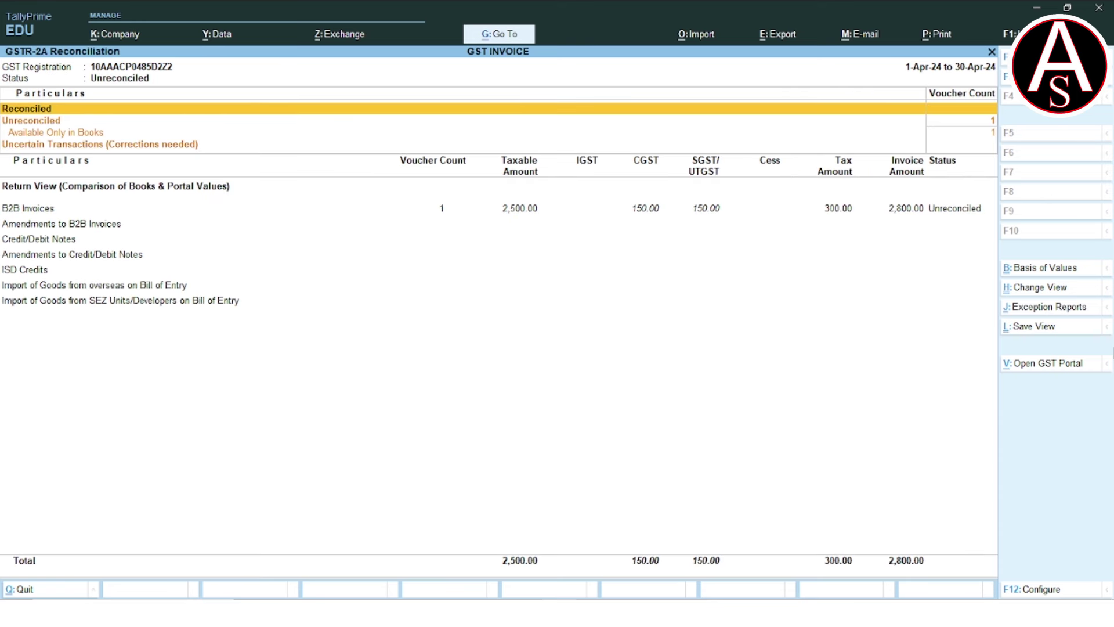
click(55, 133)
click(28, 208)
click(61, 223)
click(28, 208)
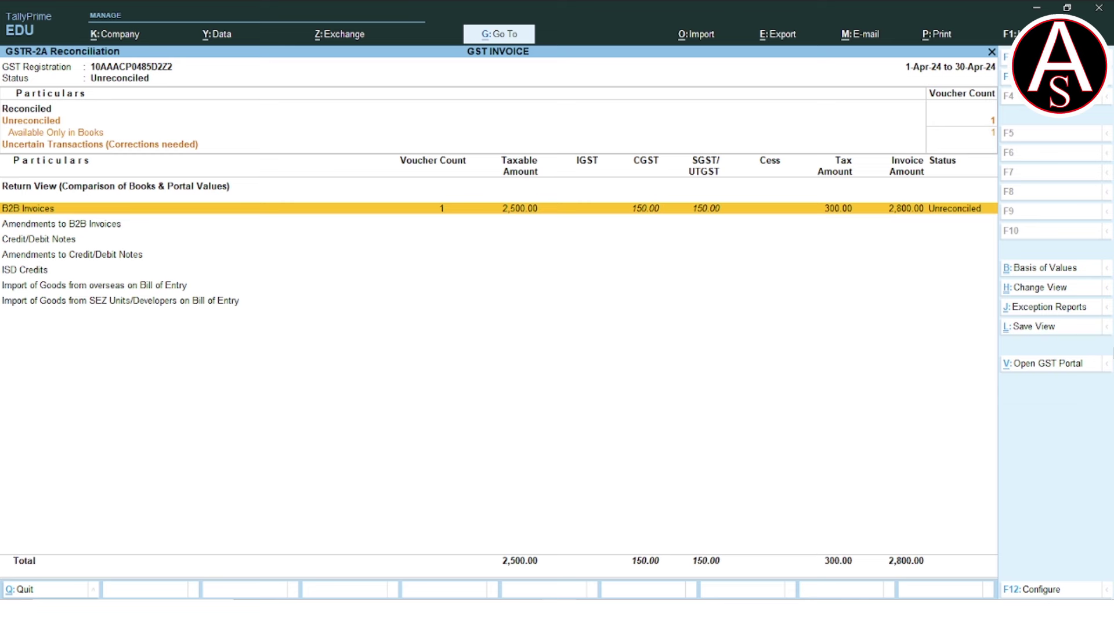
key(Return)
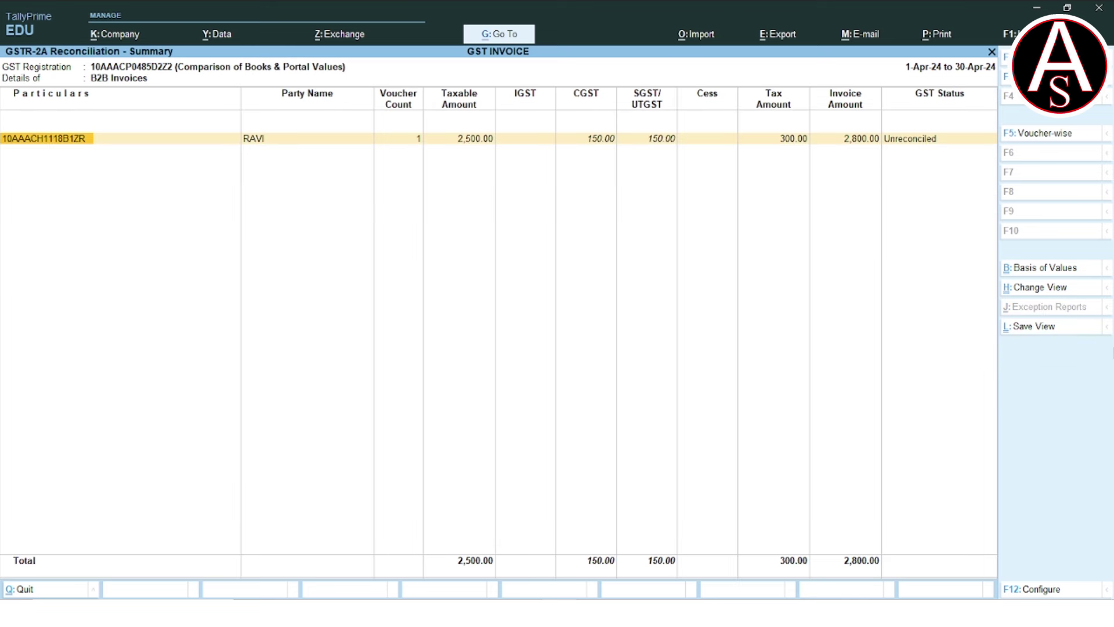
key(Return)
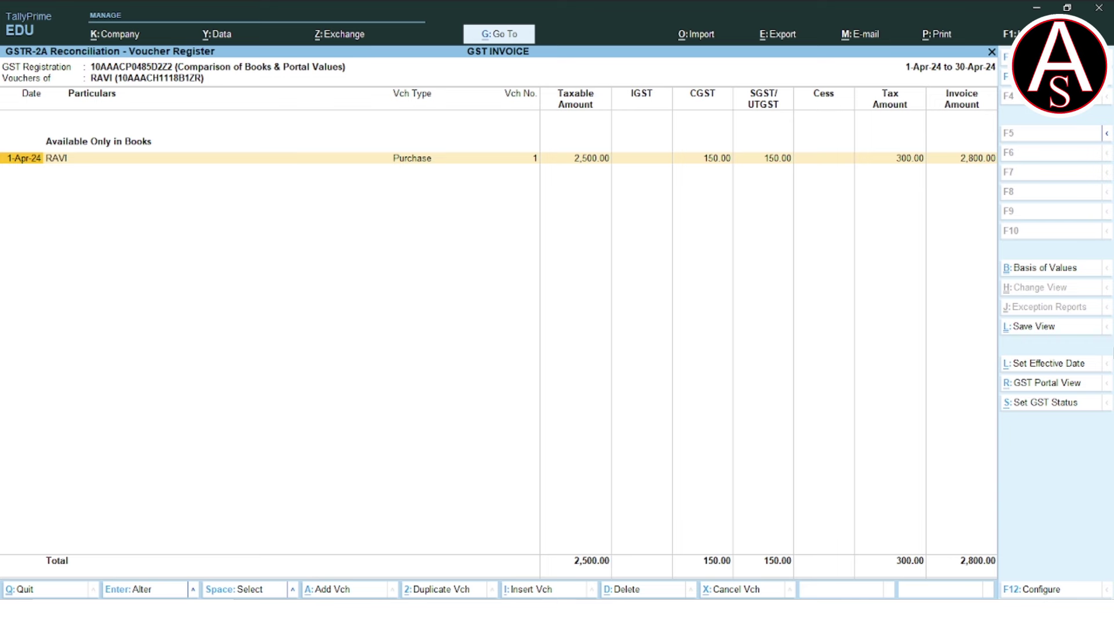
key(Escape)
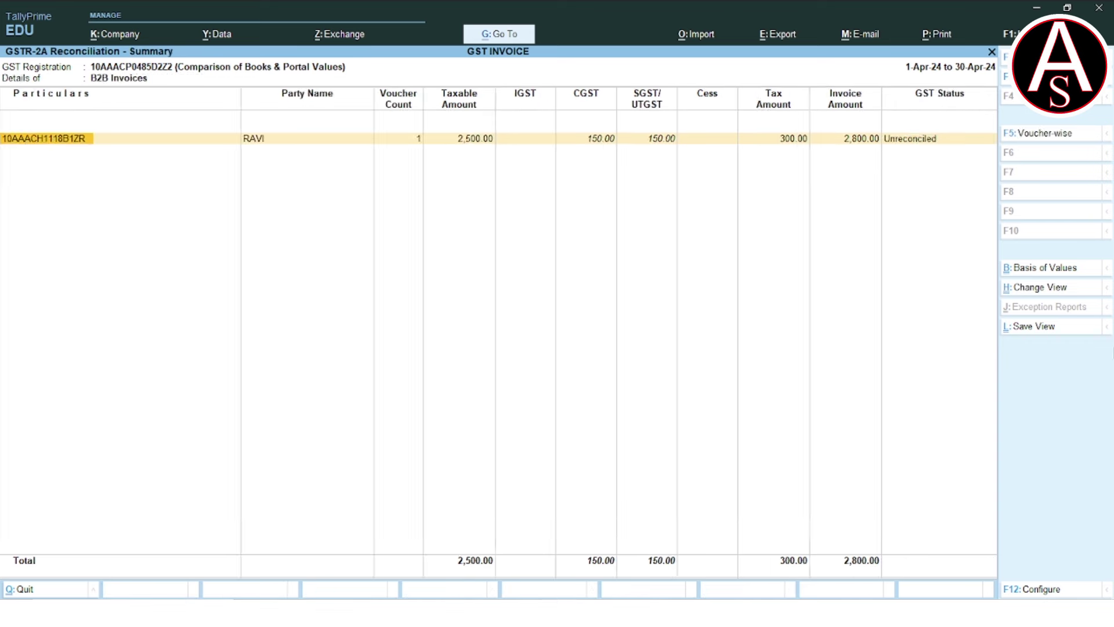
key(Escape)
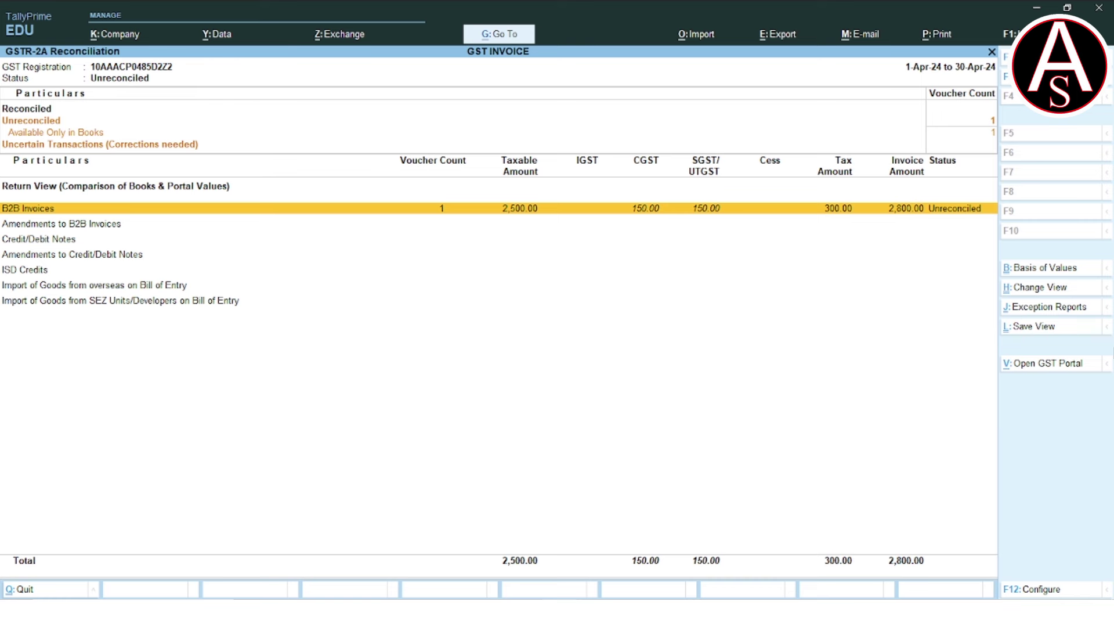
key(Escape)
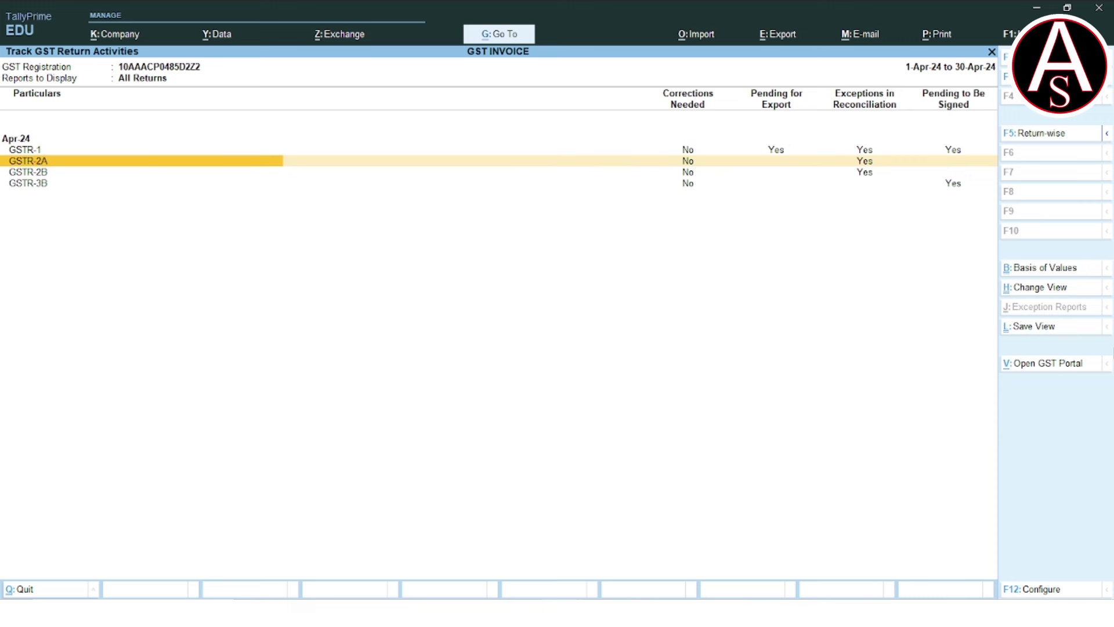
key(Escape)
key(Down)
key(Down)
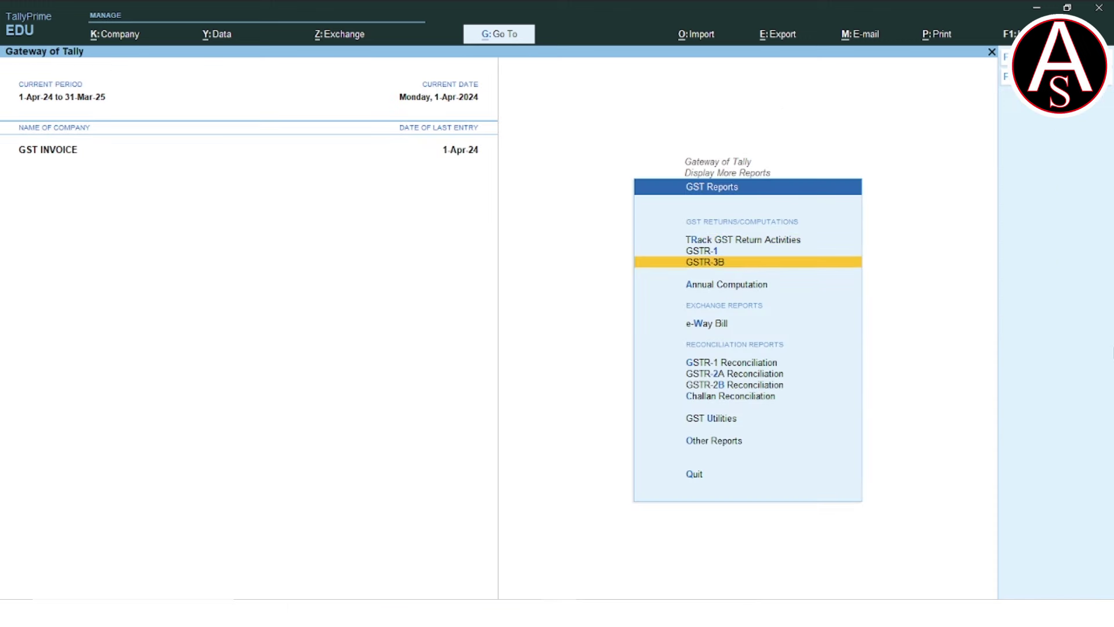
Reopen GSTR-3B to check the 600.00 outward tax, then close it.
key(Return)
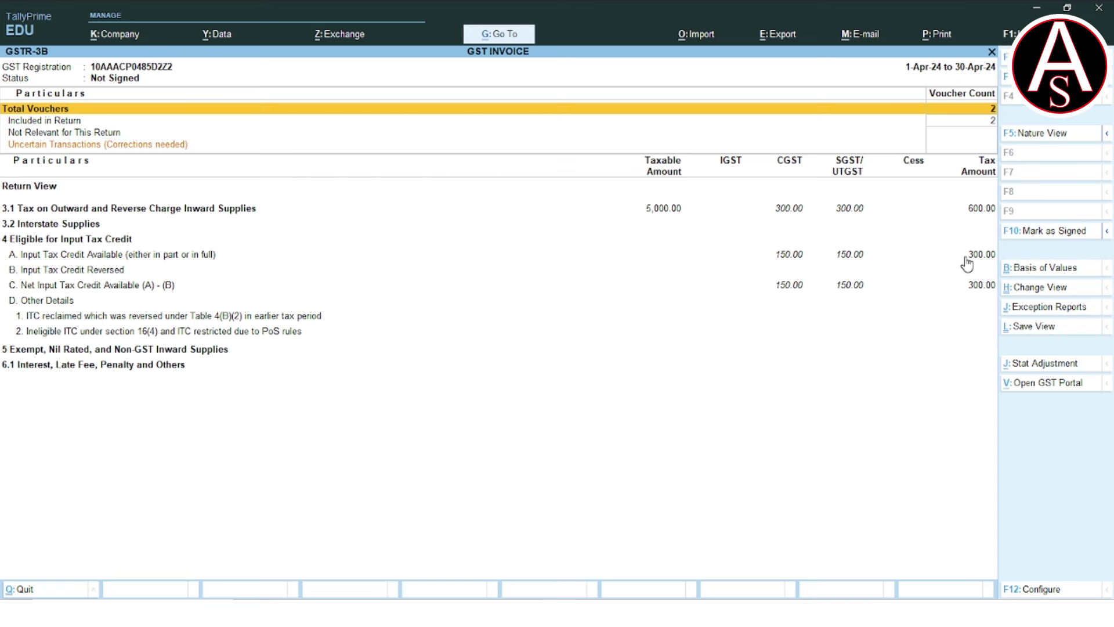
key(Escape)
key(Escape)
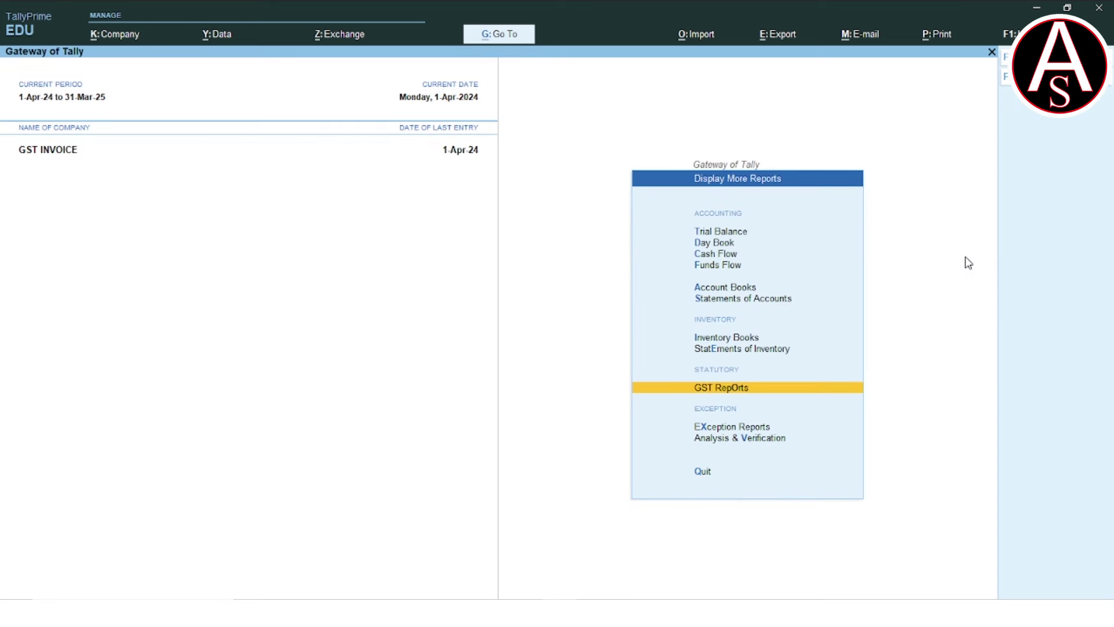